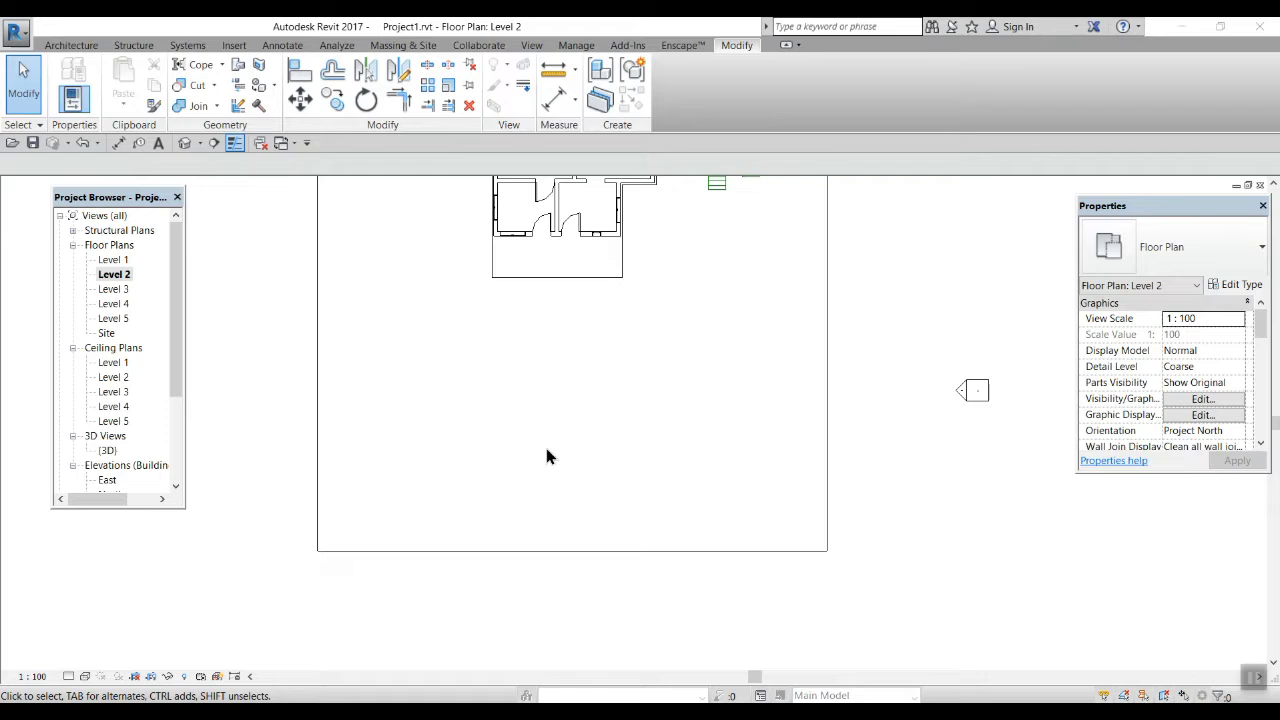
- Check the house in the 3D view, and return to the Level 2 floor plan
scroll(591, 453, down, 2)
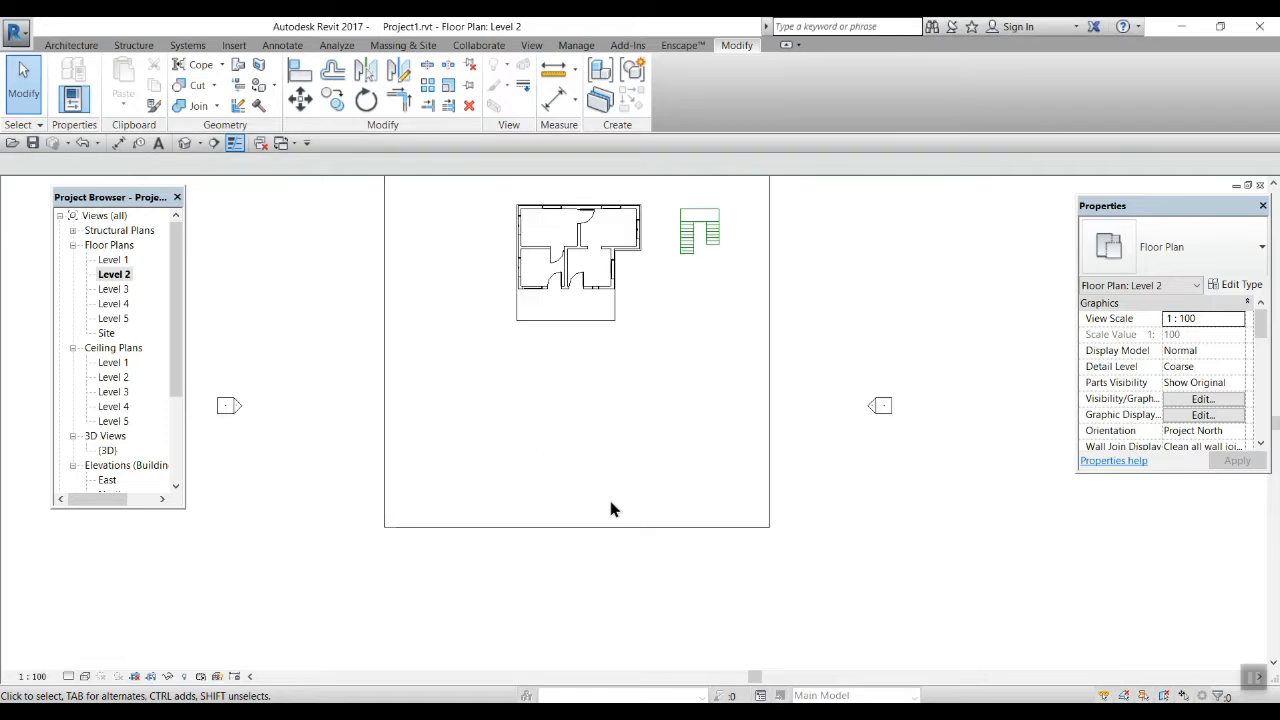
scroll(571, 354, up, 1)
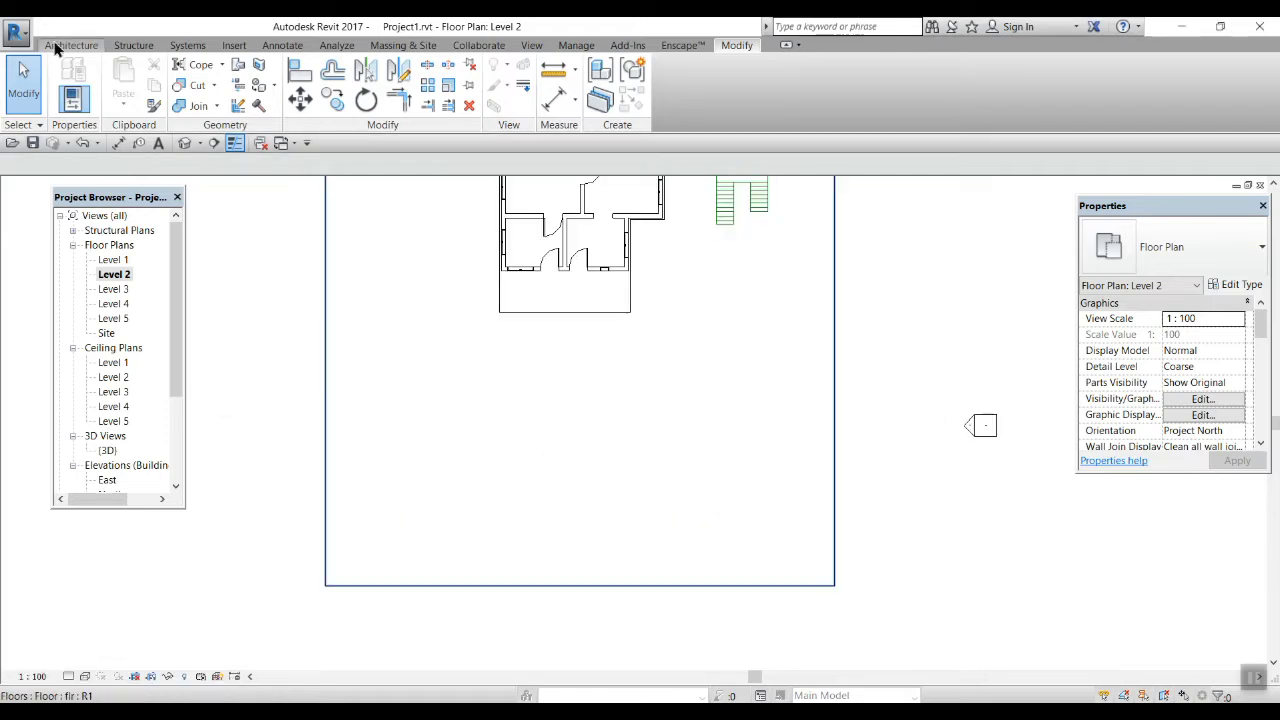
double_click(107, 450)
scroll(792, 474, down, 1)
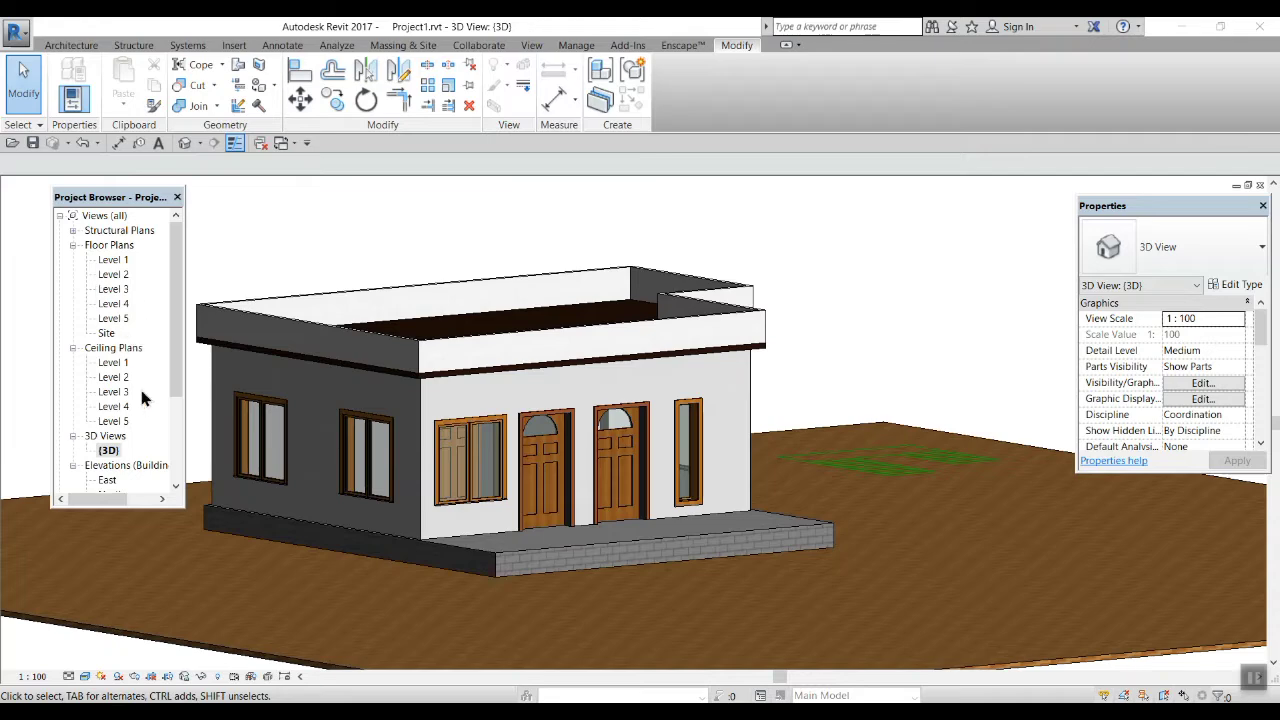
double_click(110, 275)
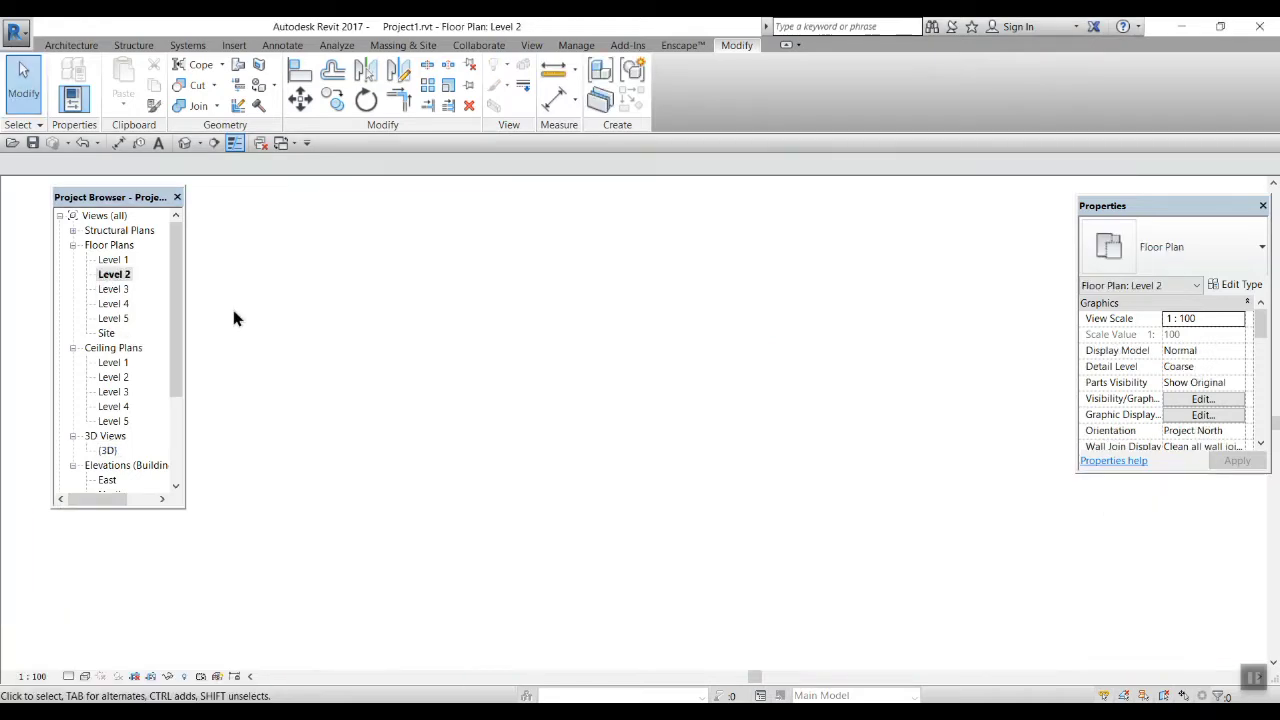
scroll(668, 553, down, 1)
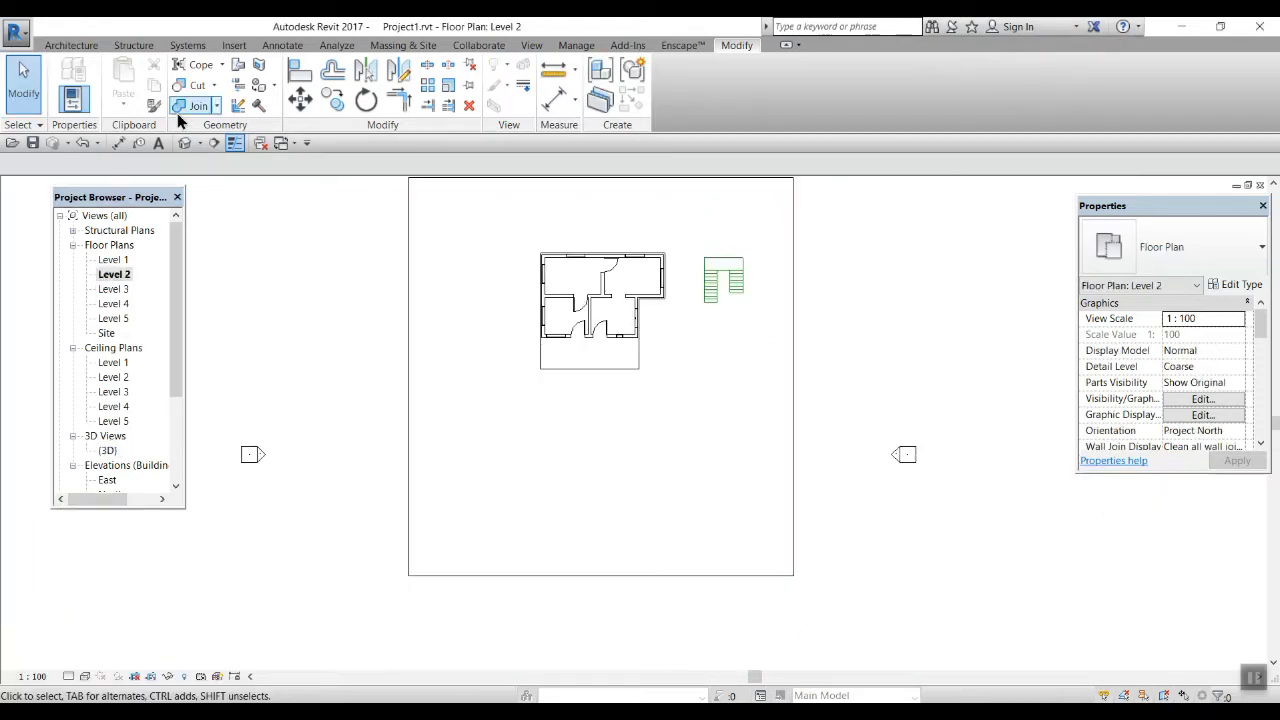
- Create a stair by component and draw a vertical straight run with 17 risers in the open area below the house plan
click(70, 45)
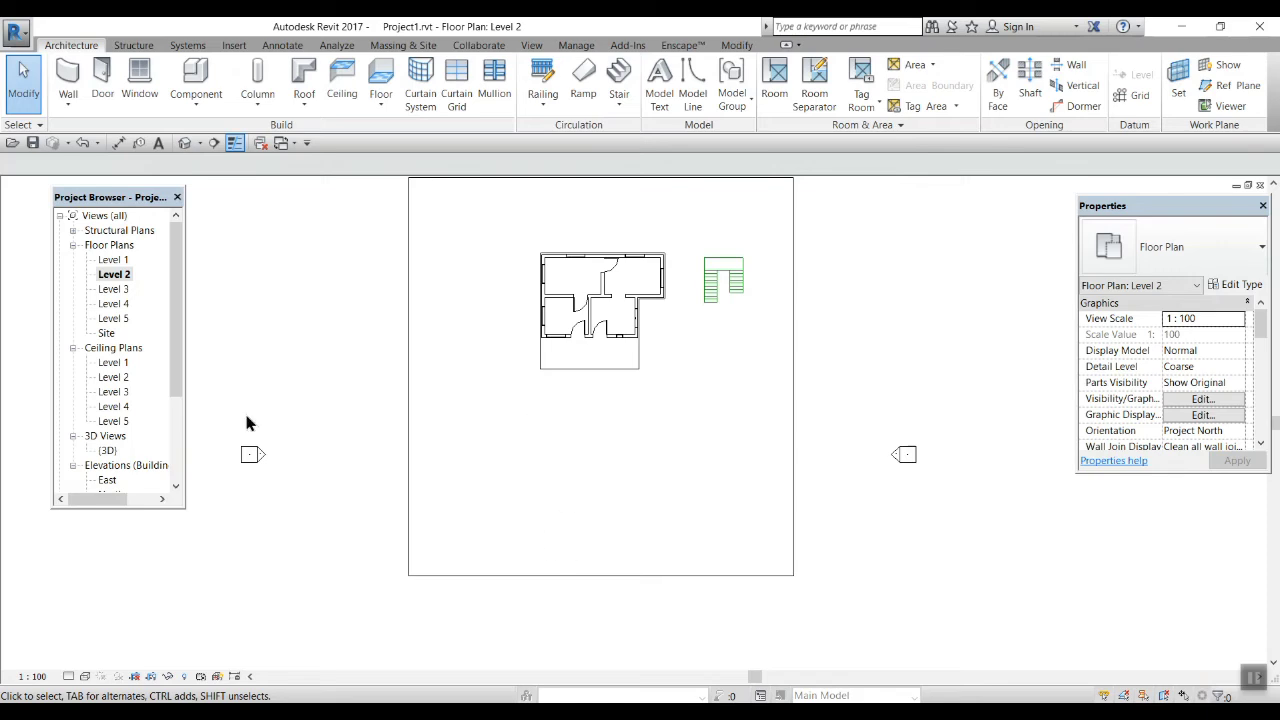
click(609, 106)
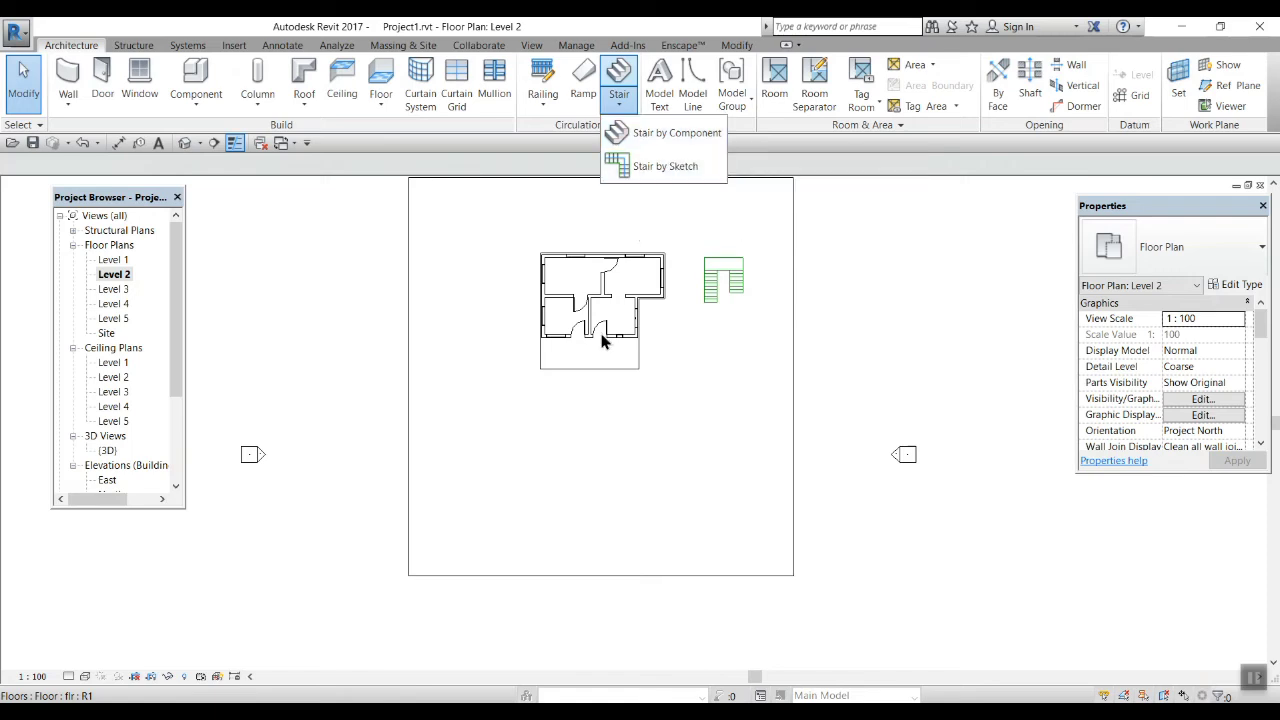
click(697, 136)
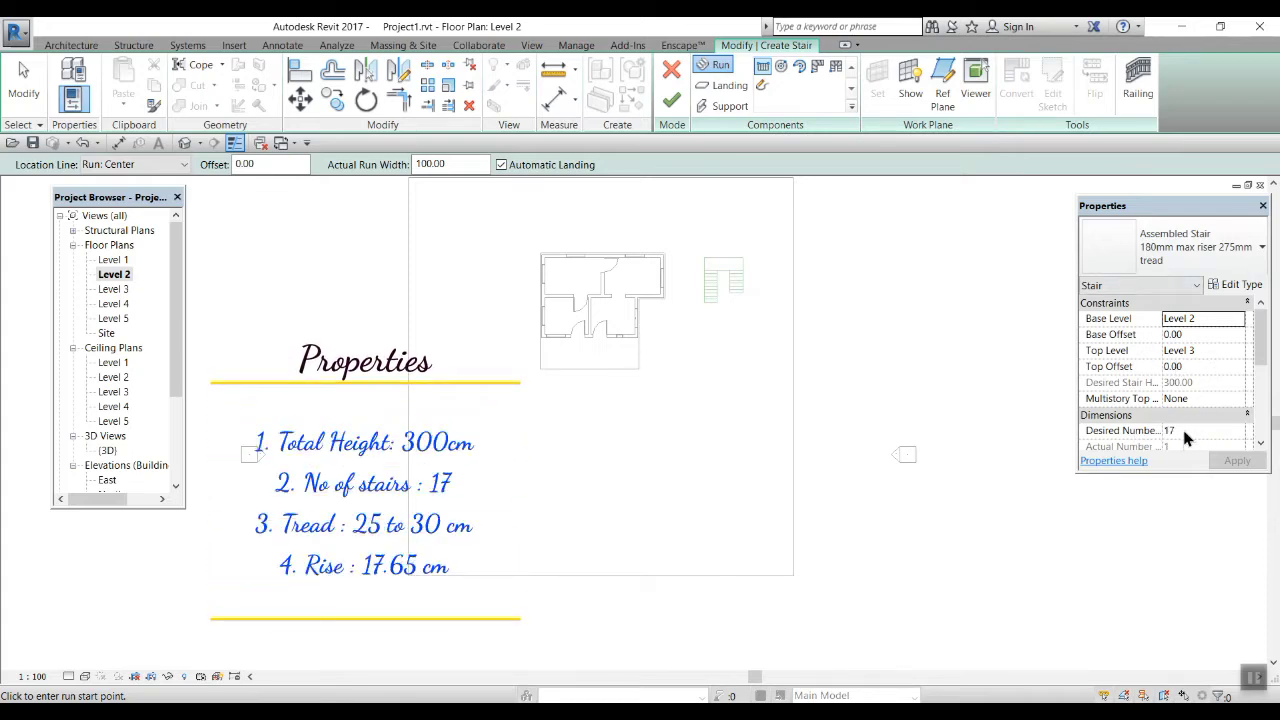
scroll(1181, 425, down, 1)
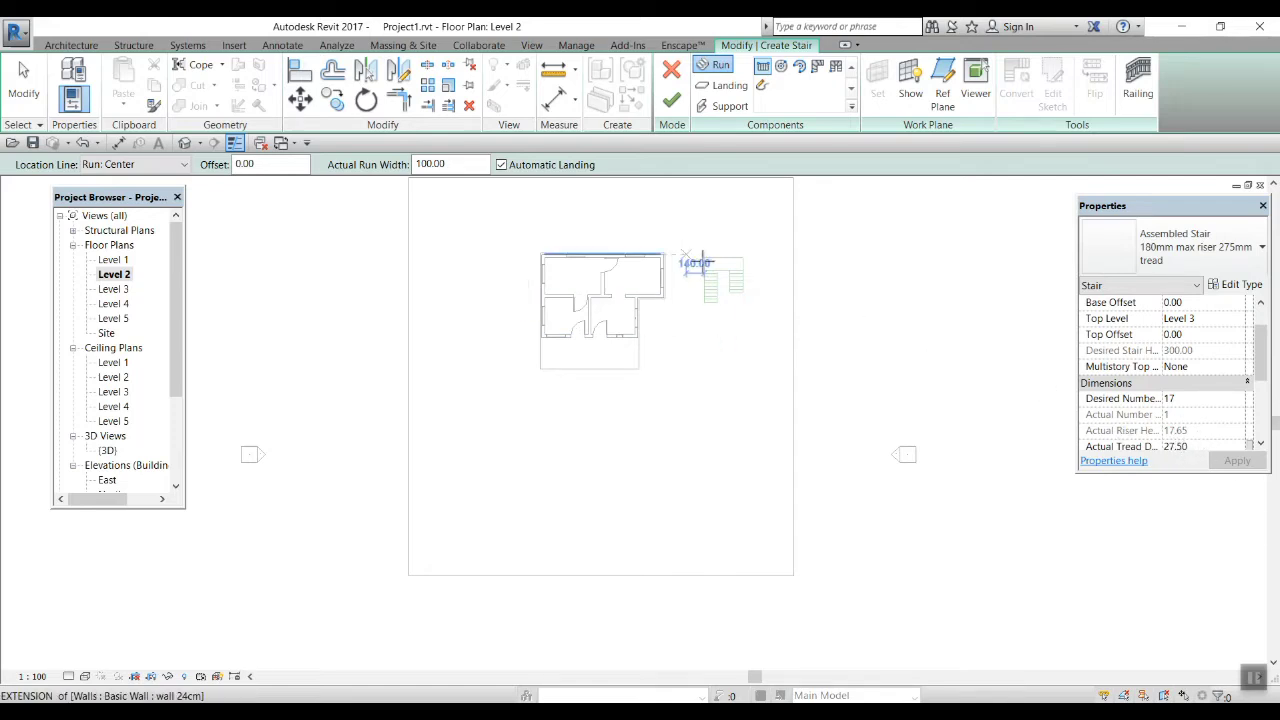
scroll(745, 280, up, 2)
scroll(745, 280, up, 2)
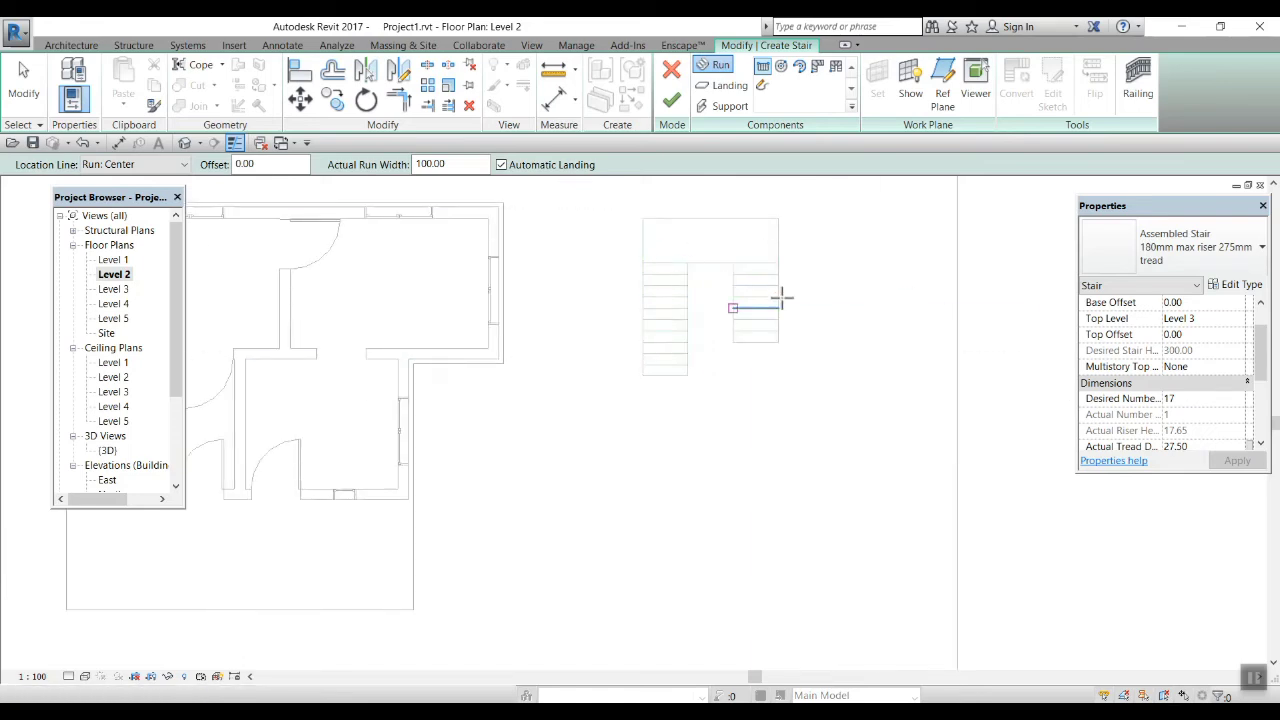
scroll(790, 315, down, 1)
scroll(797, 322, down, 1)
middle_drag(737, 423, 763, 357)
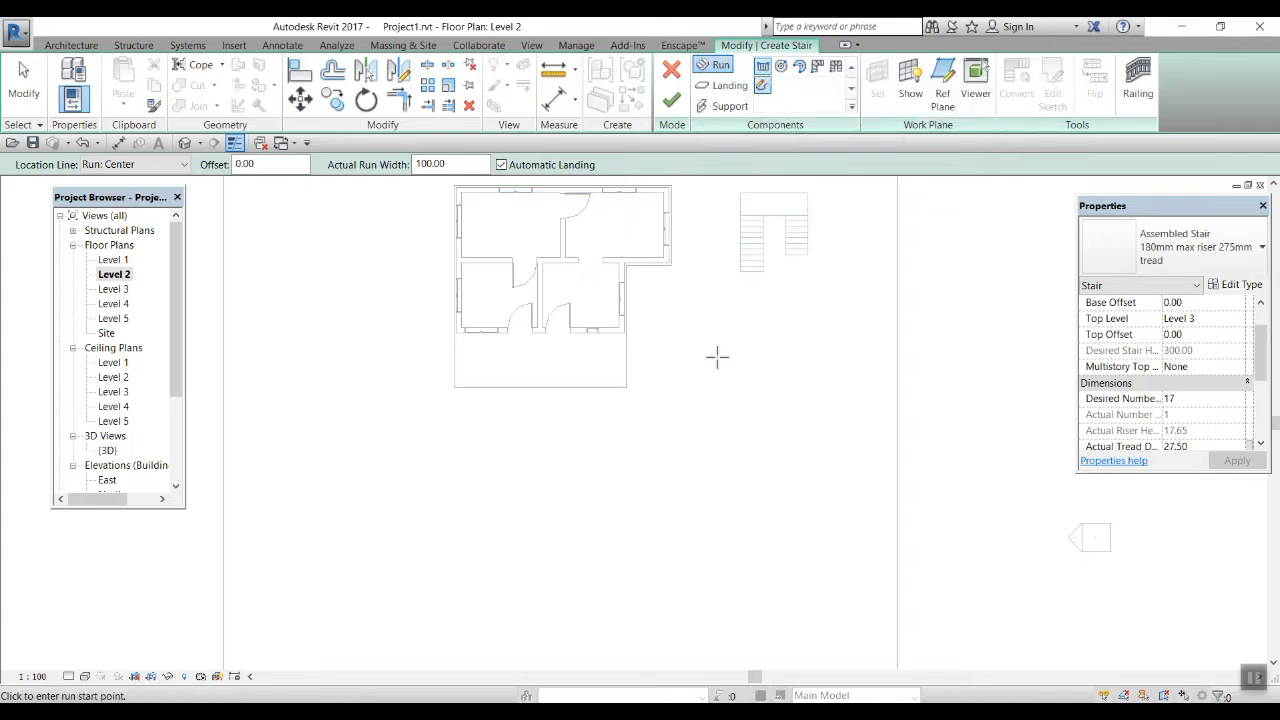
click(496, 585)
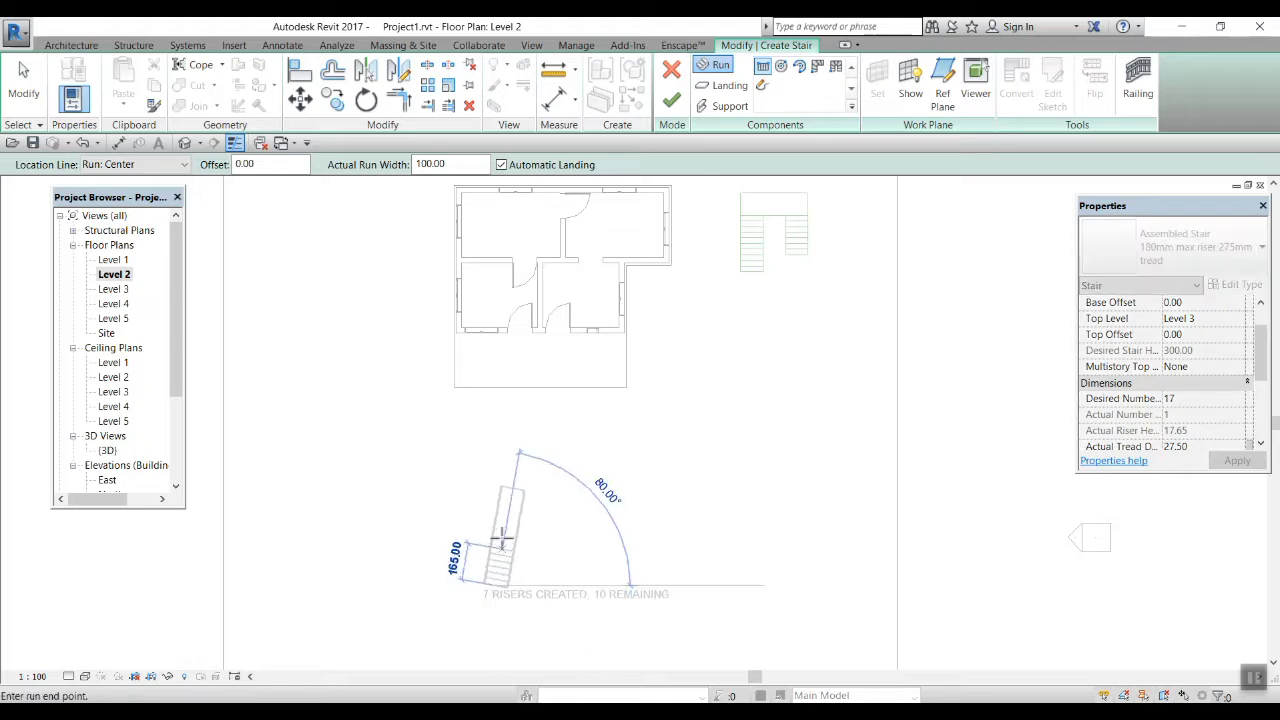
click(496, 465)
key(Escape)
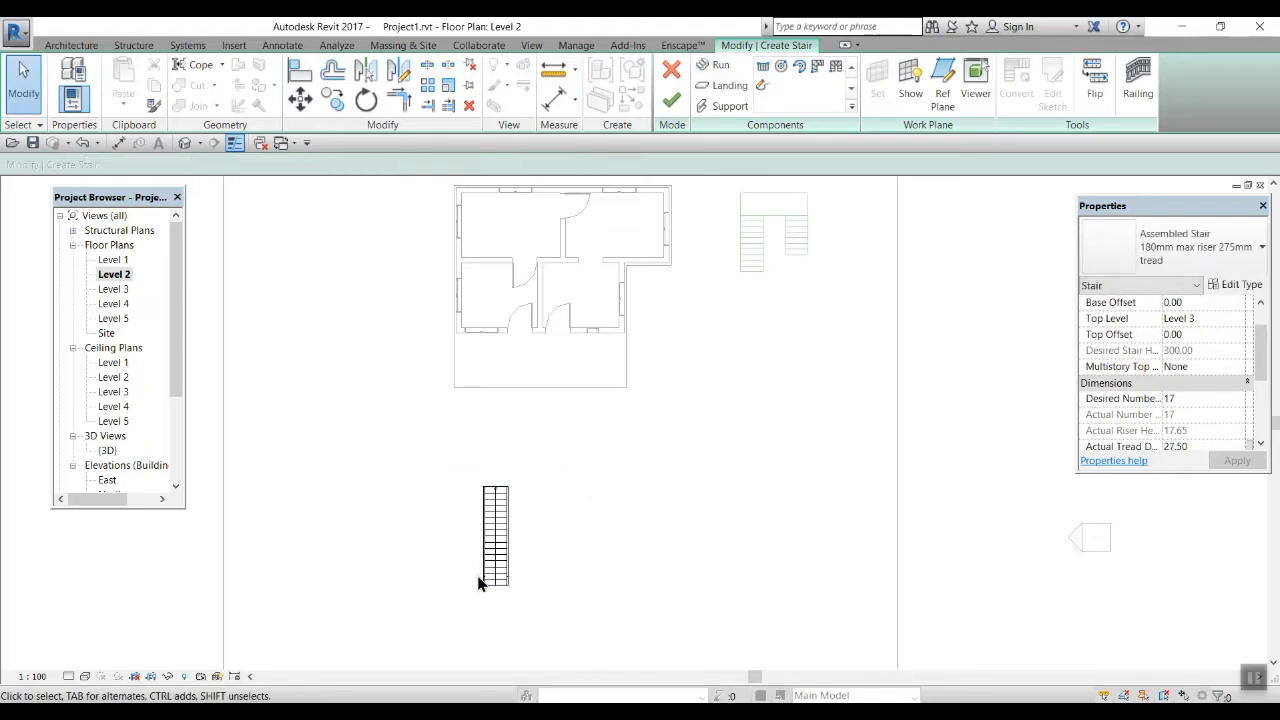
- Add a second vertical straight run with 17 risers beside the first one
scroll(497, 588, up, 2)
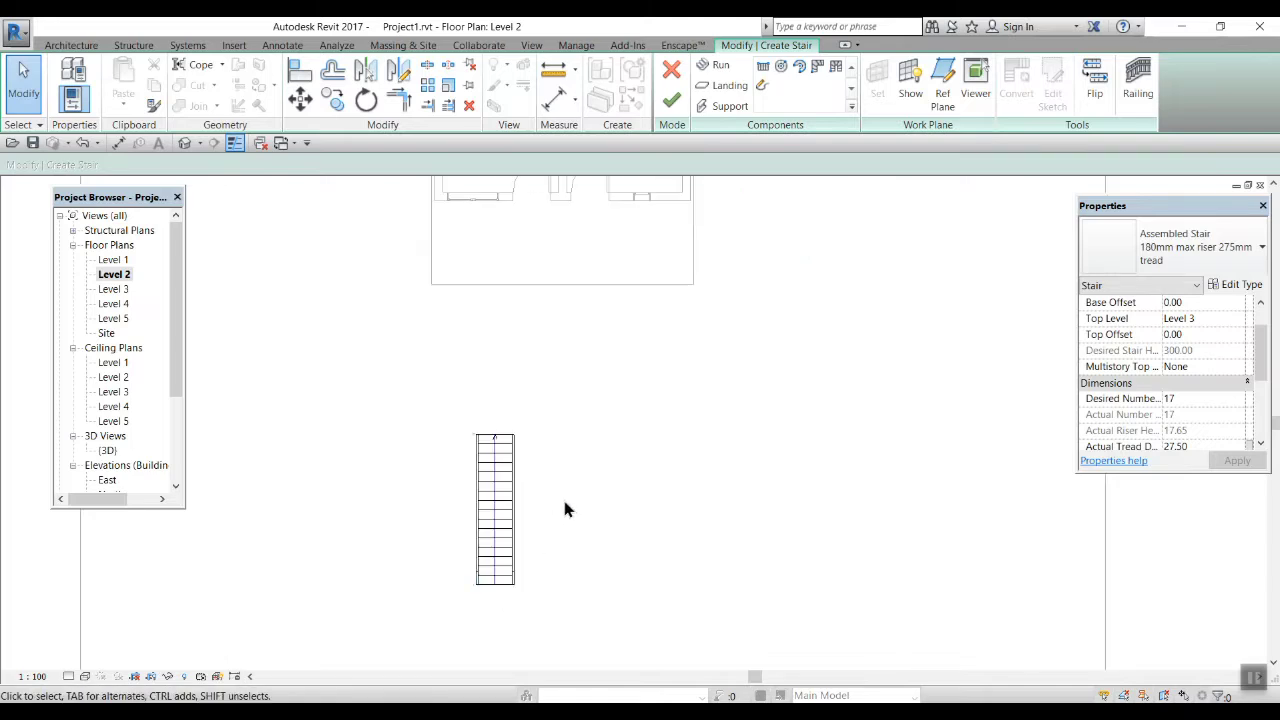
click(763, 65)
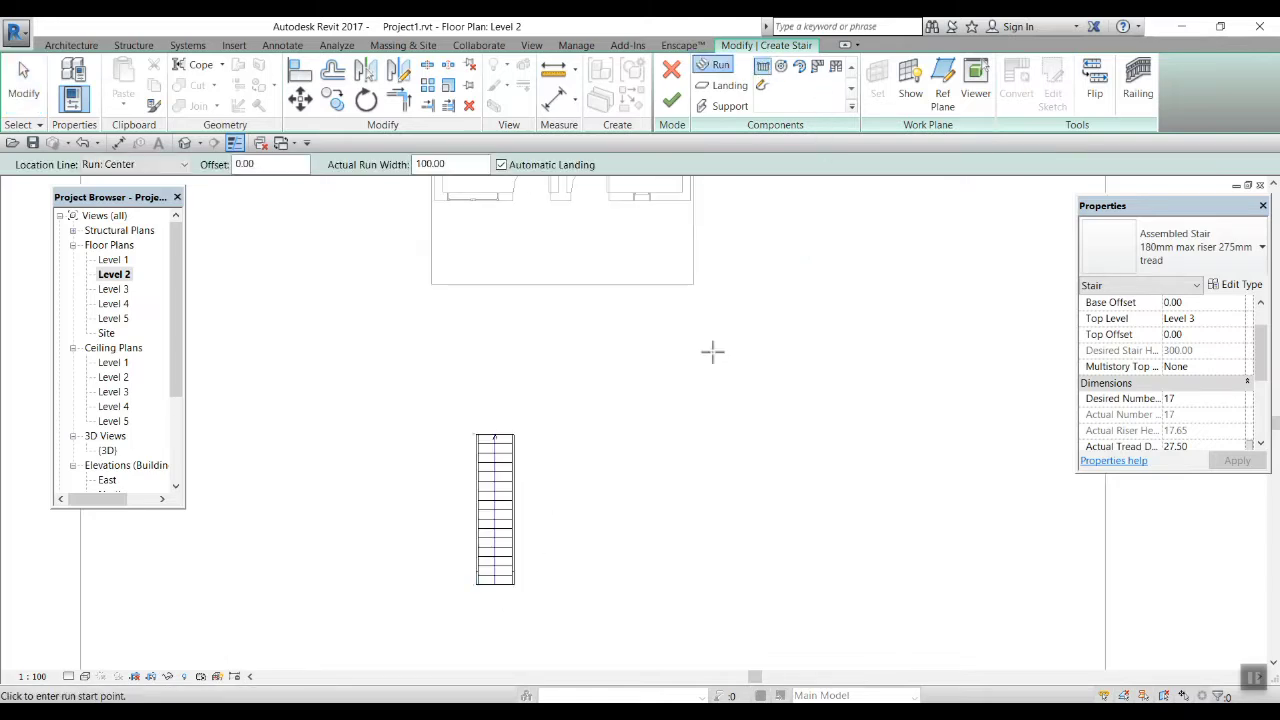
click(578, 575)
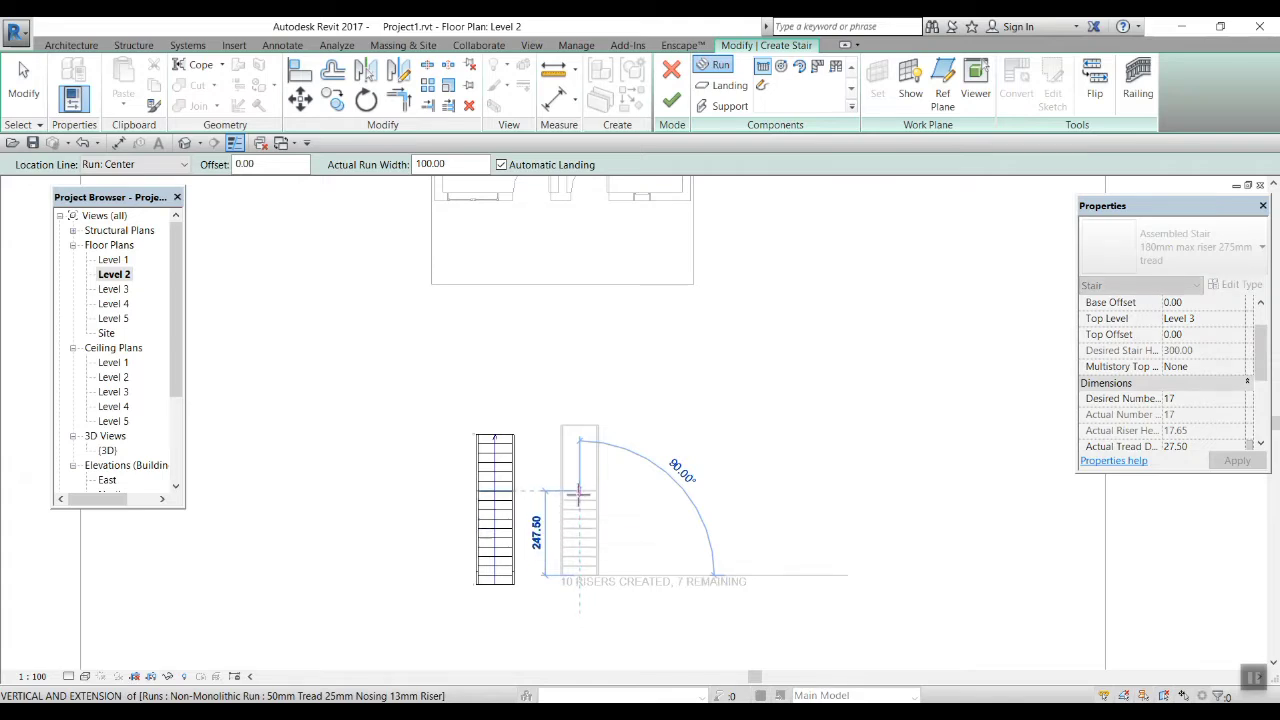
click(580, 425)
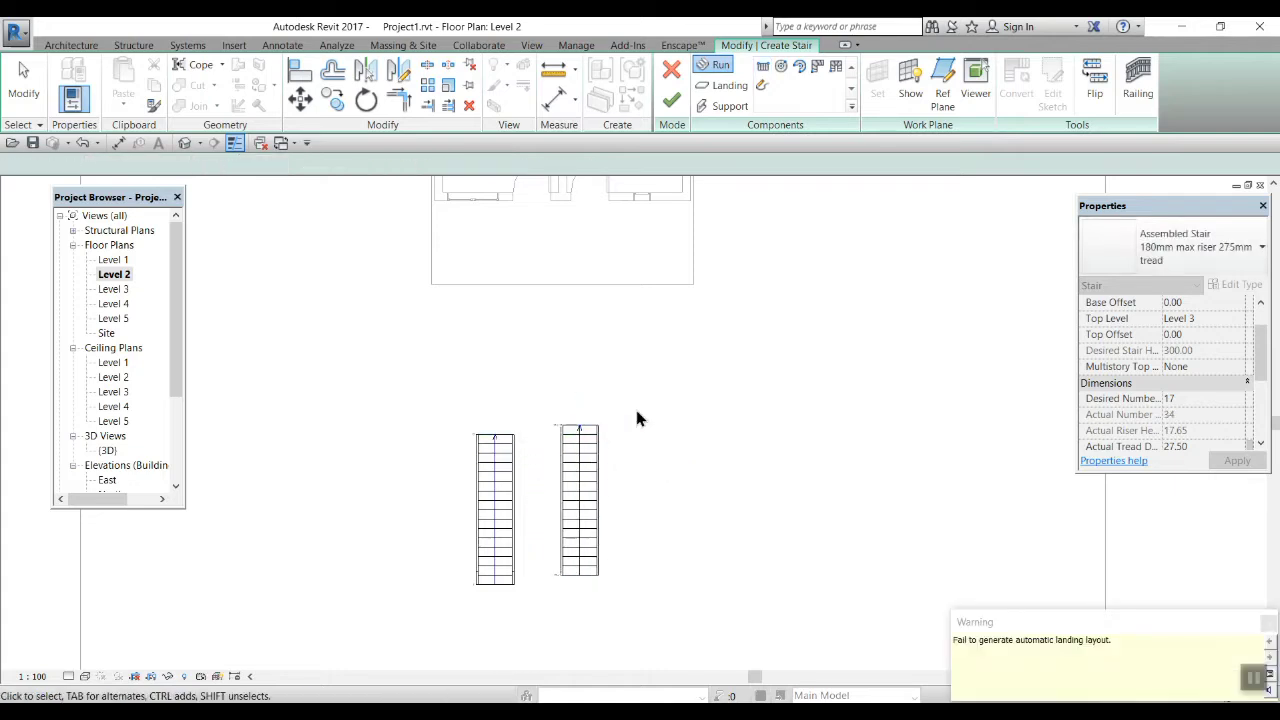
key(Escape)
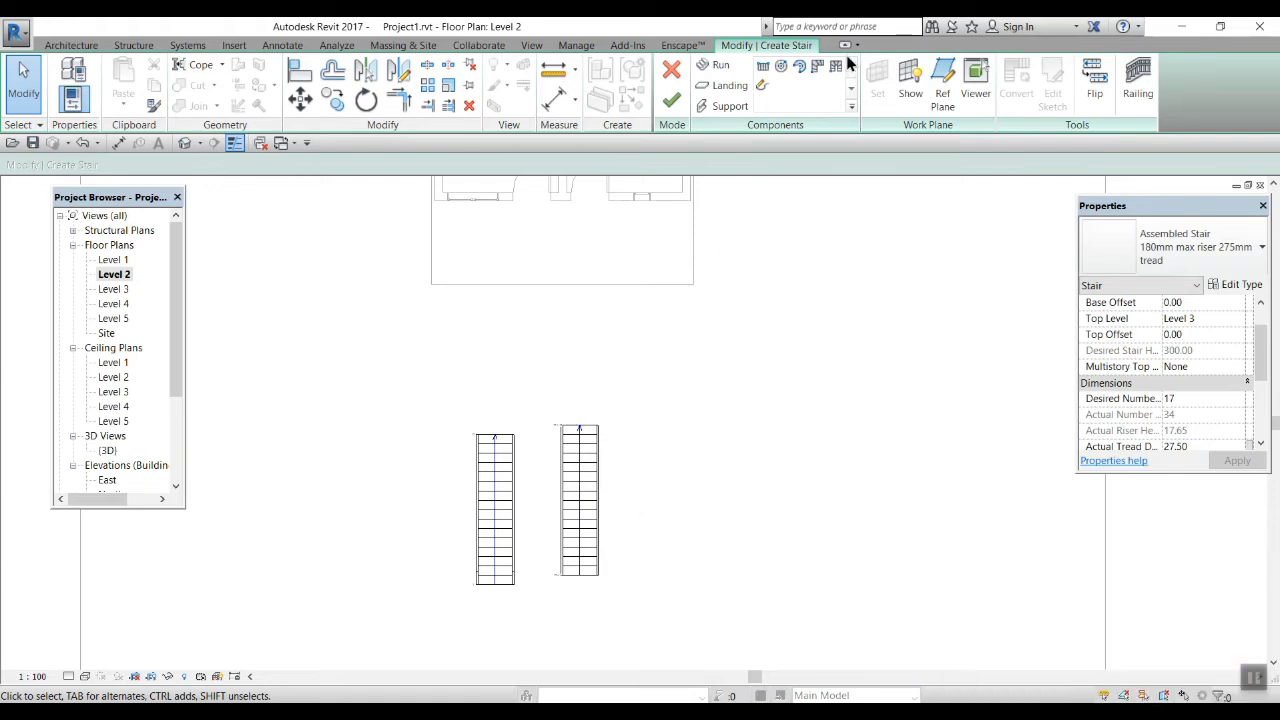
- Add a full-step spiral run with a radius of about 95 cm beside the straight runs and finish the stair
click(781, 67)
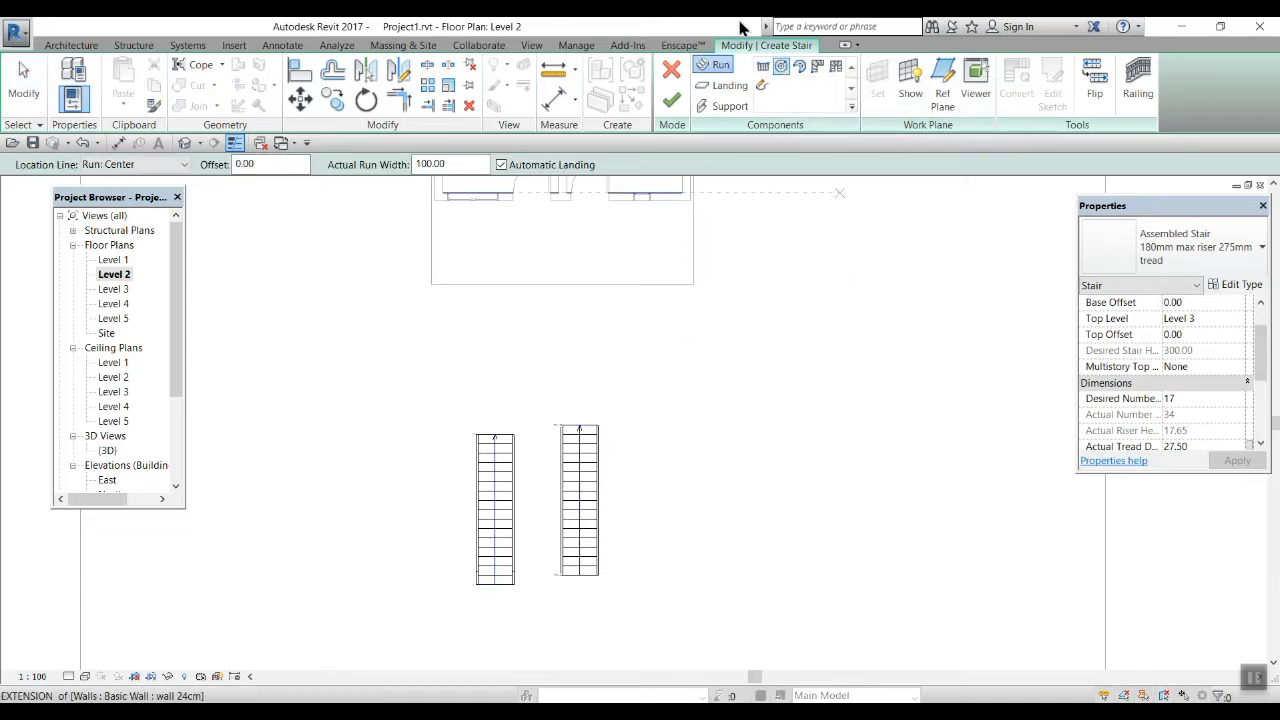
click(700, 510)
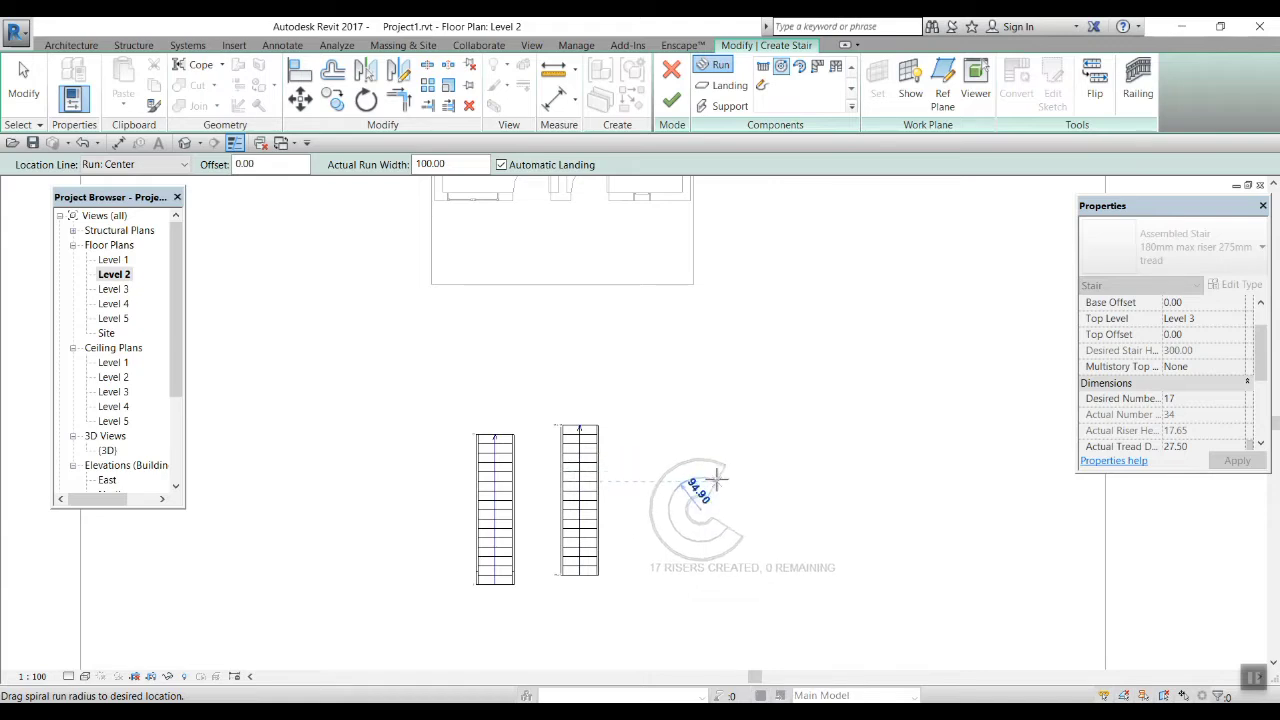
click(716, 487)
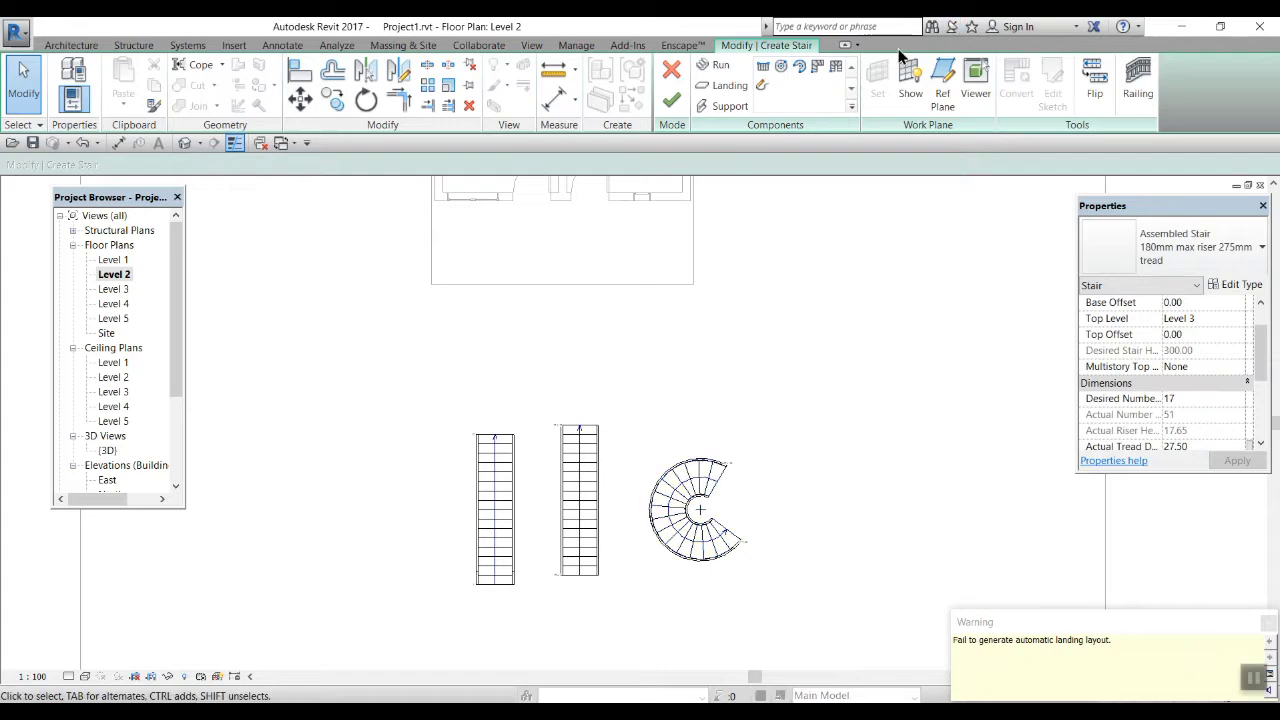
scroll(594, 456, down, 3)
click(672, 100)
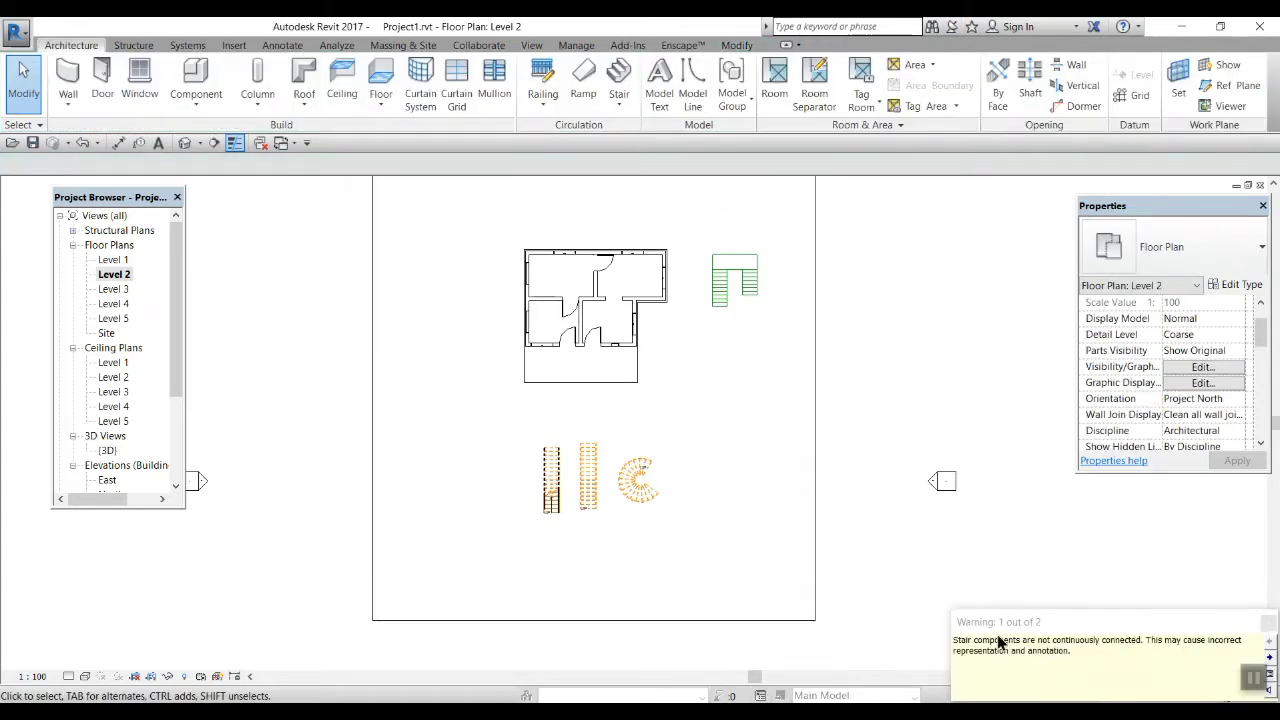
- Examine the two straight runs and the spiral run in the 3D view
click(106, 452)
double_click(105, 452)
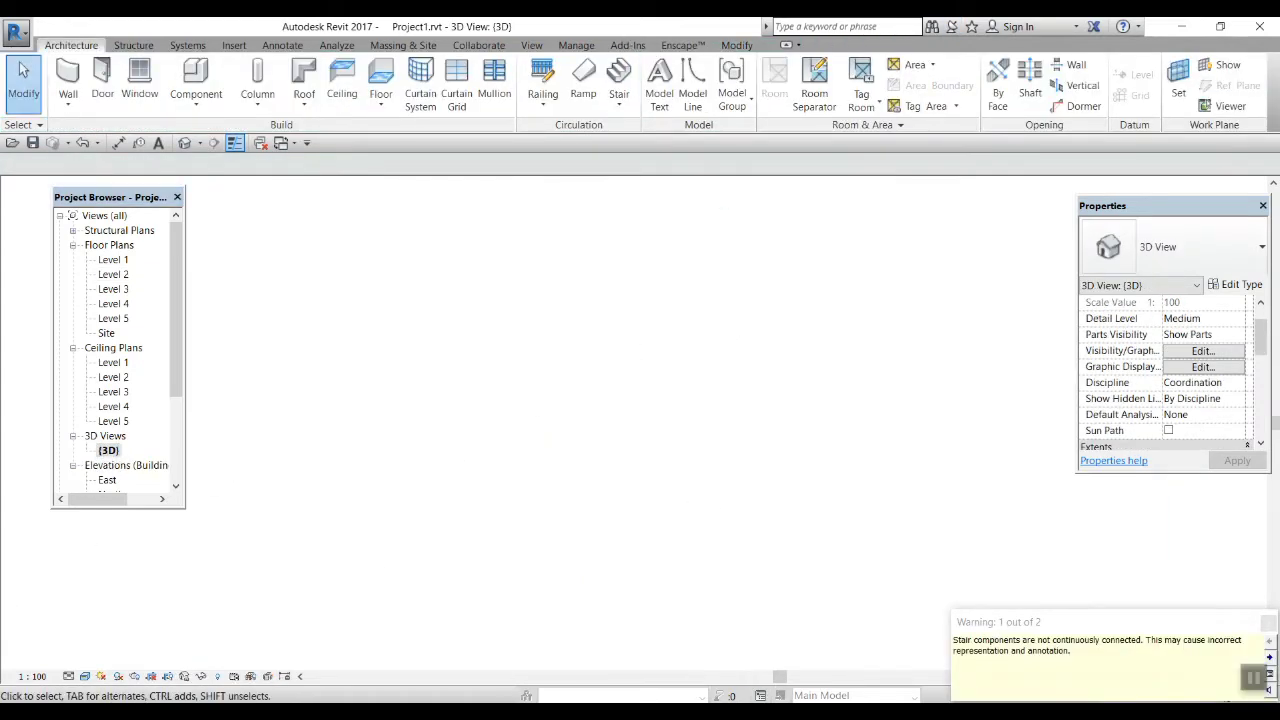
scroll(709, 527, down, 2)
middle_drag(800, 490, 416, 604)
scroll(585, 350, up, 2)
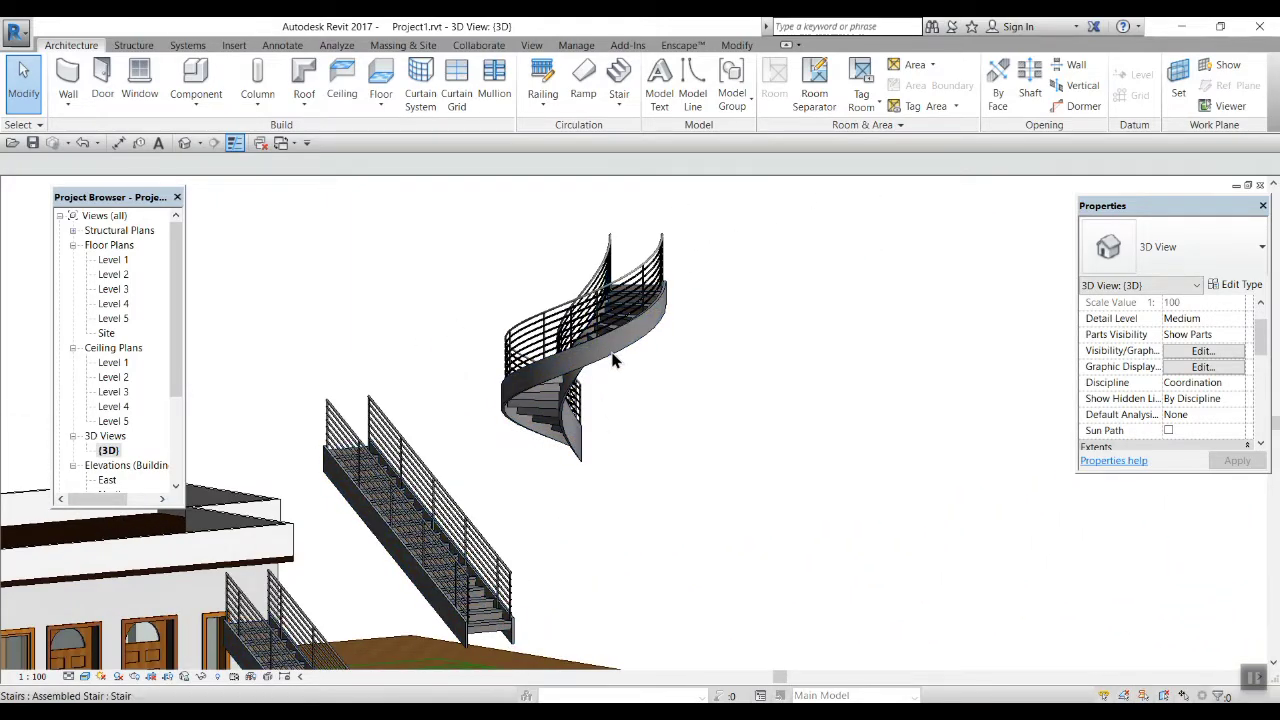
scroll(470, 530, down, 1)
middle_drag(515, 566, 580, 467)
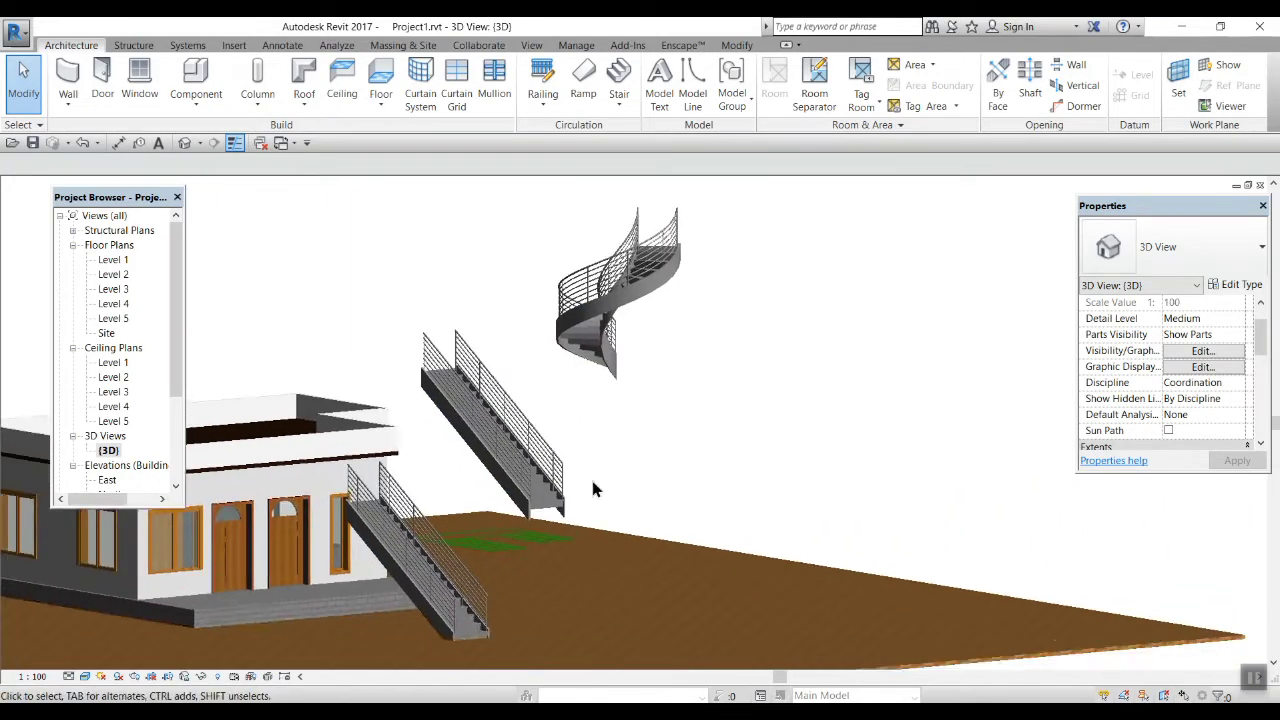
- Delete the assembled stair with its straight and spiral runs and railings
click(530, 510)
scroll(548, 522, up, 2)
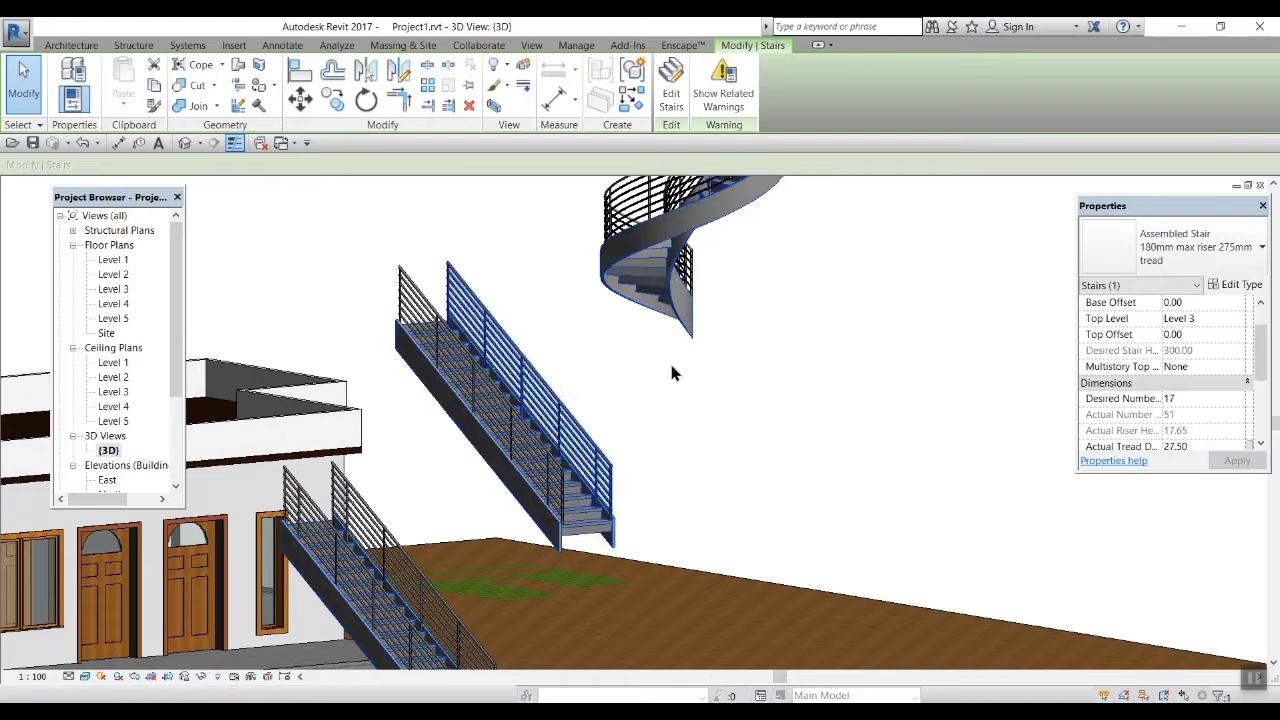
click(630, 432)
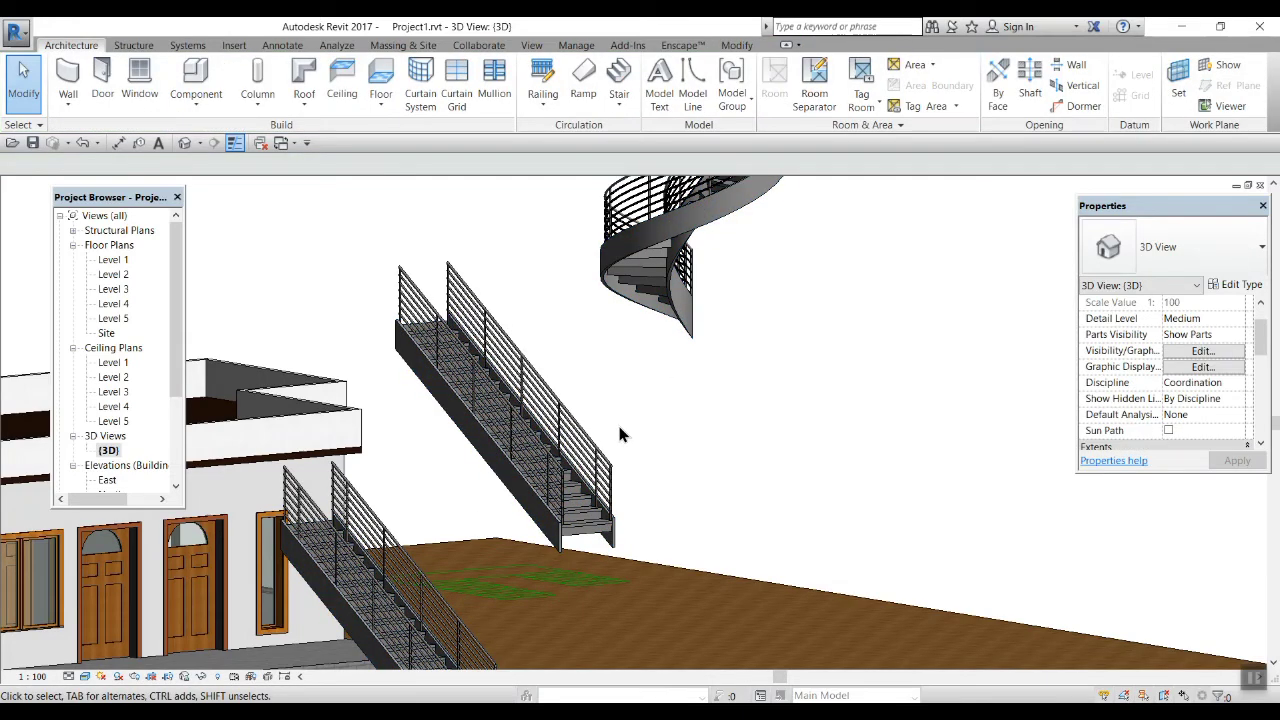
click(485, 428)
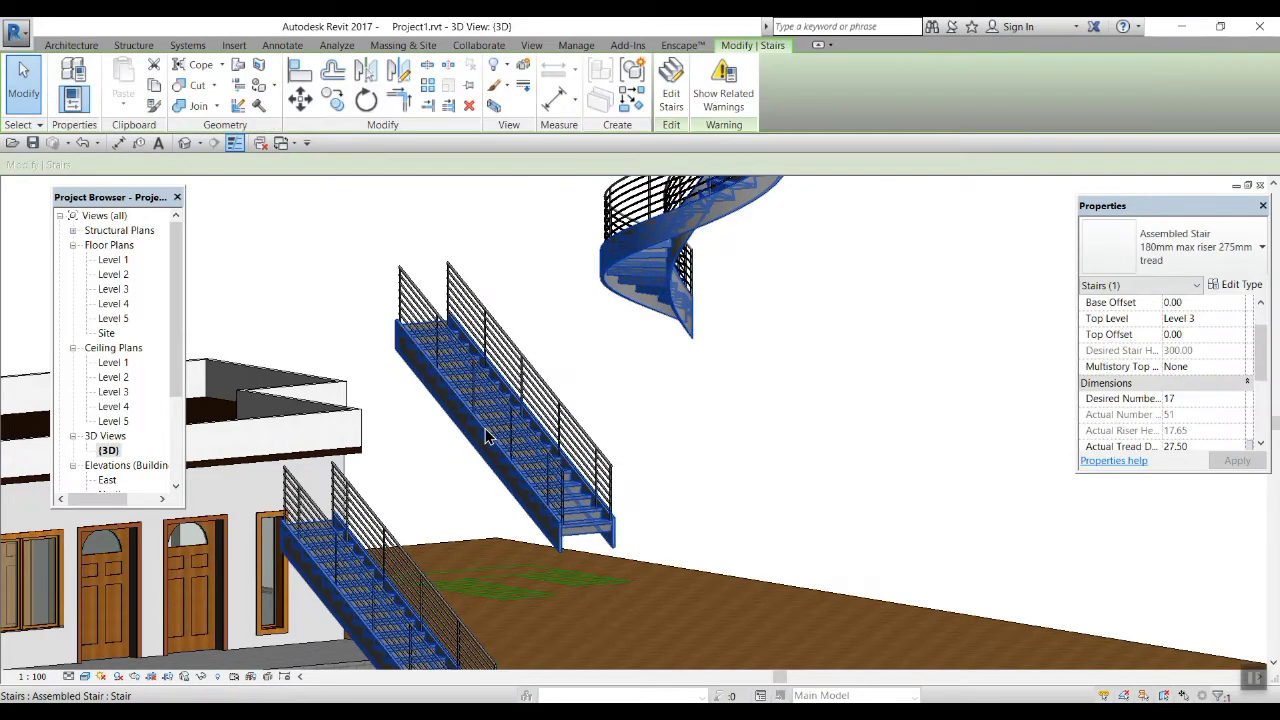
key(Delete)
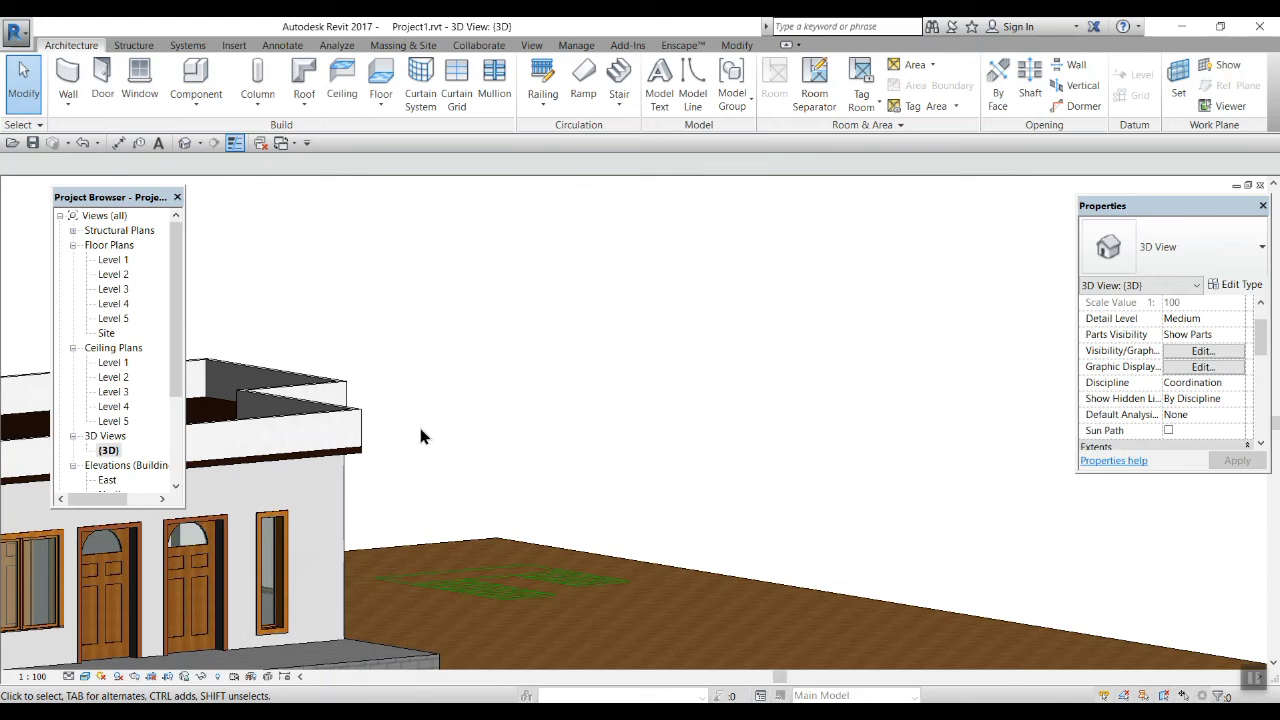
- Create a component stair on the Level 2 plan with a 17-riser full-step spiral run of about 110 cm radius below the house
double_click(114, 276)
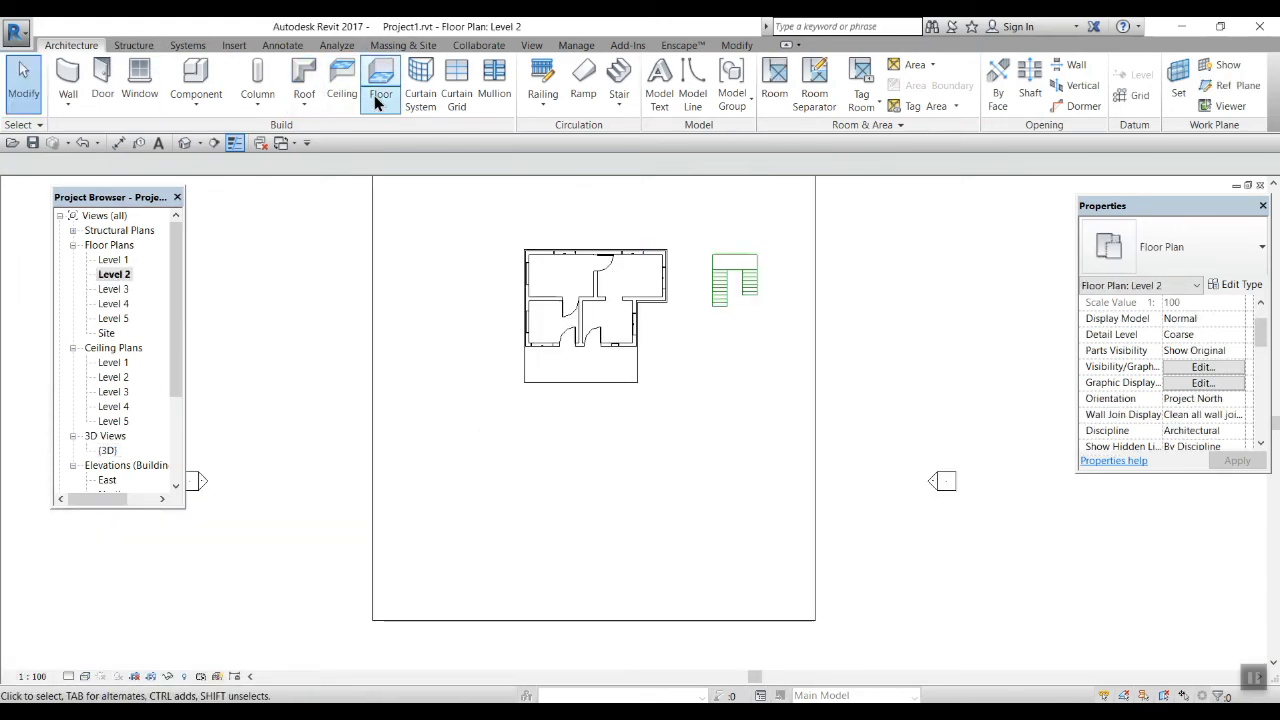
click(620, 118)
click(655, 132)
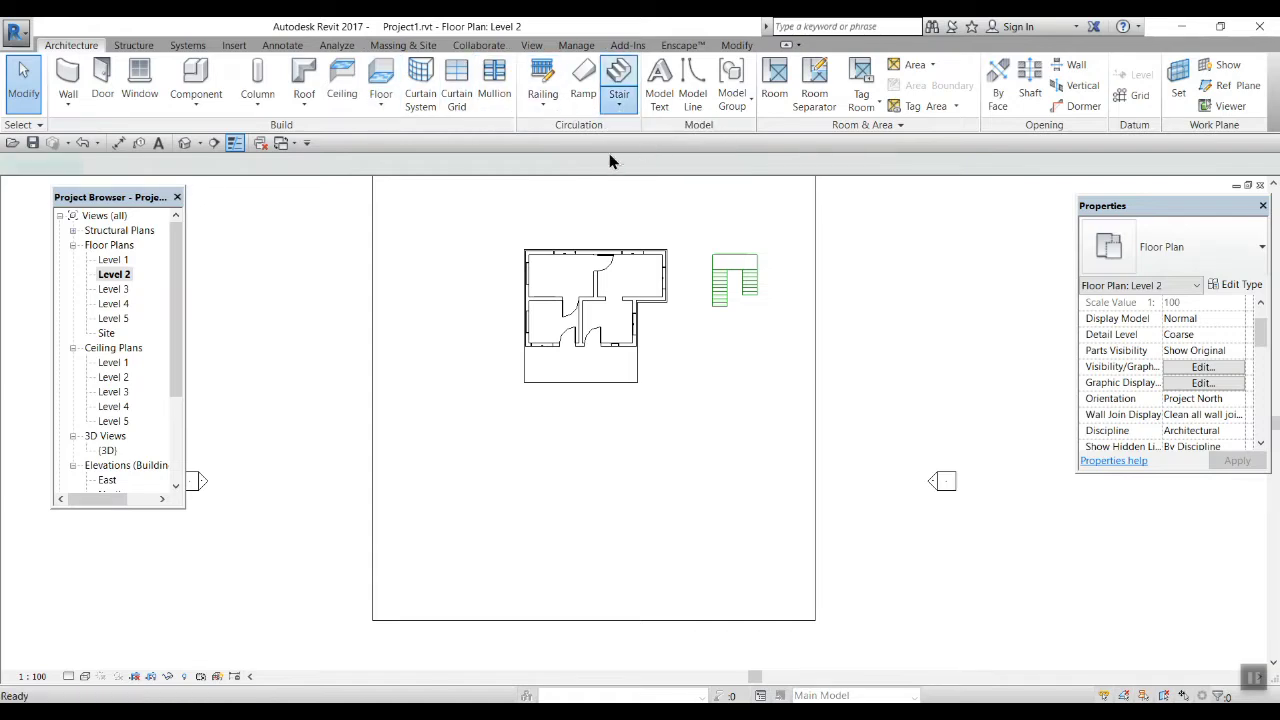
click(784, 70)
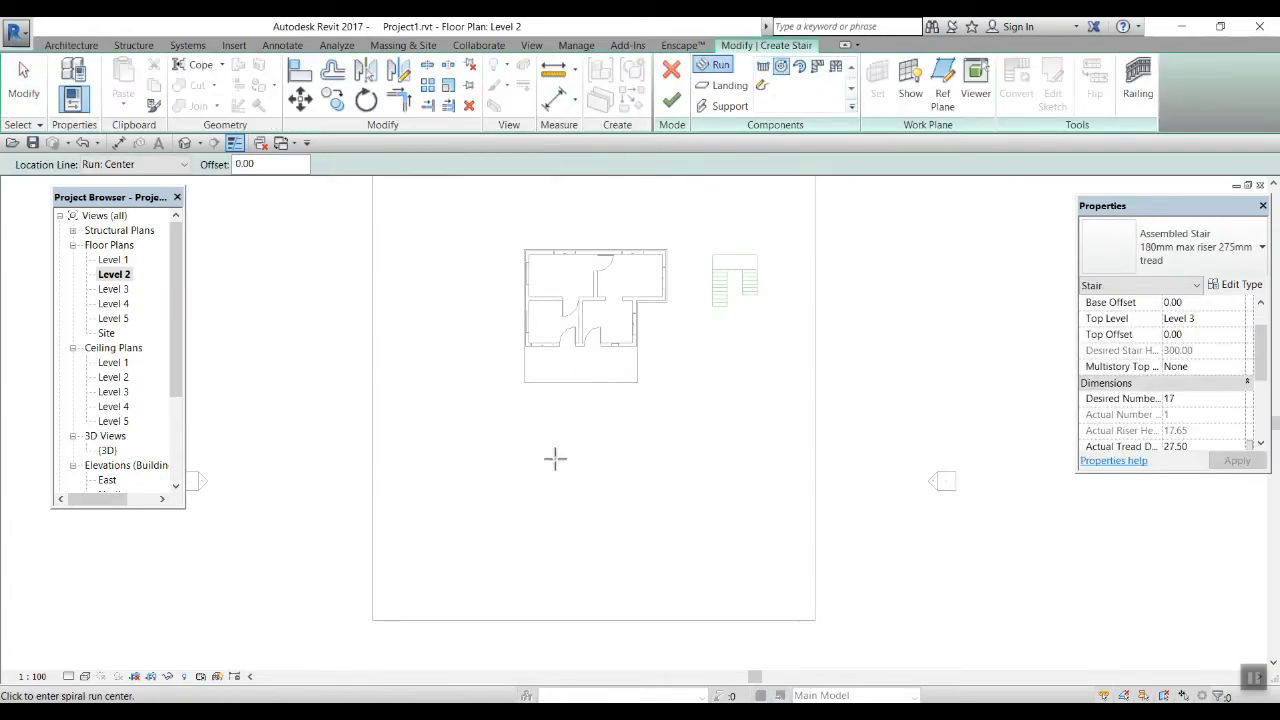
click(566, 521)
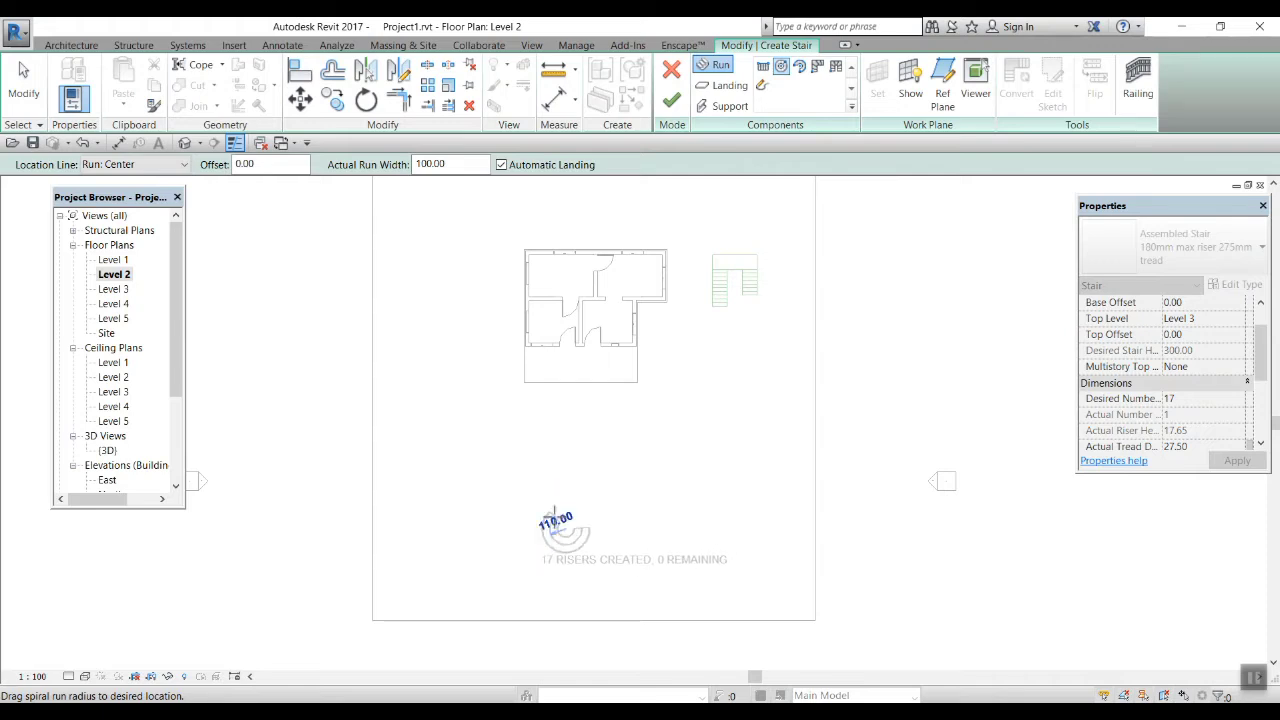
click(560, 522)
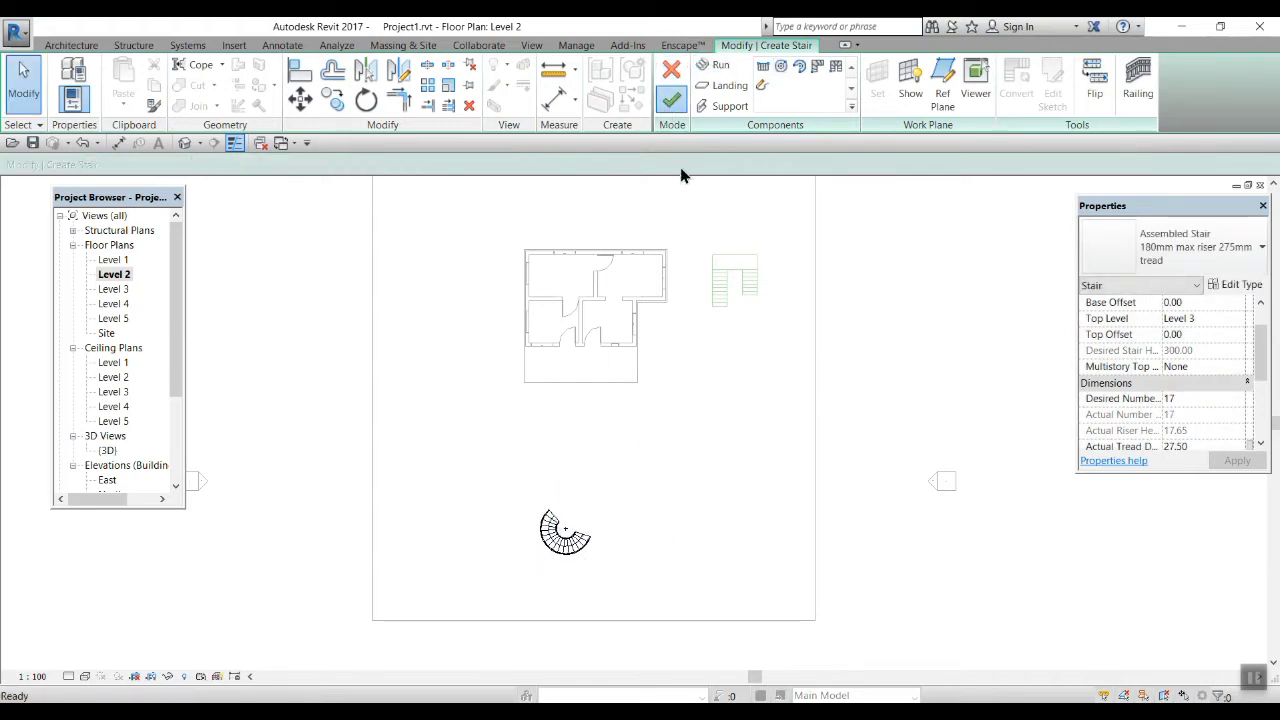
click(671, 100)
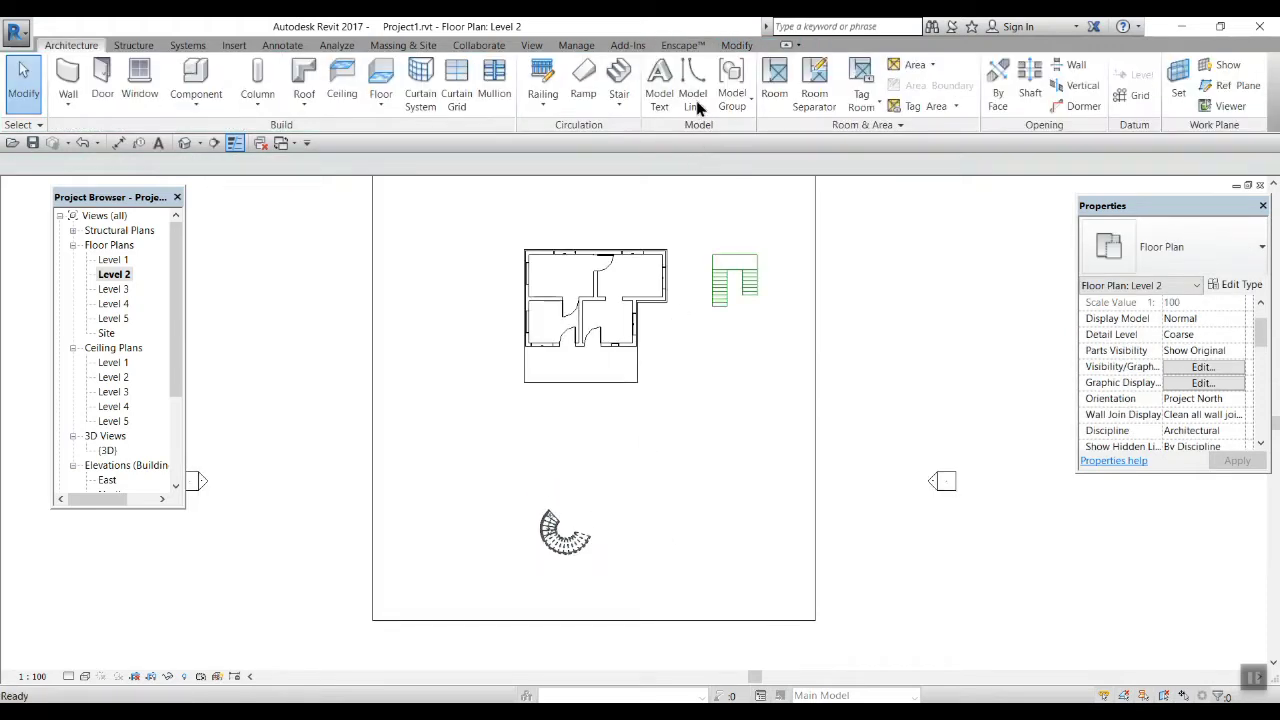
- Create a component stair with a 17-riser center-ends spiral run of about 140 cm radius beside the first spiral stair
click(619, 116)
click(631, 135)
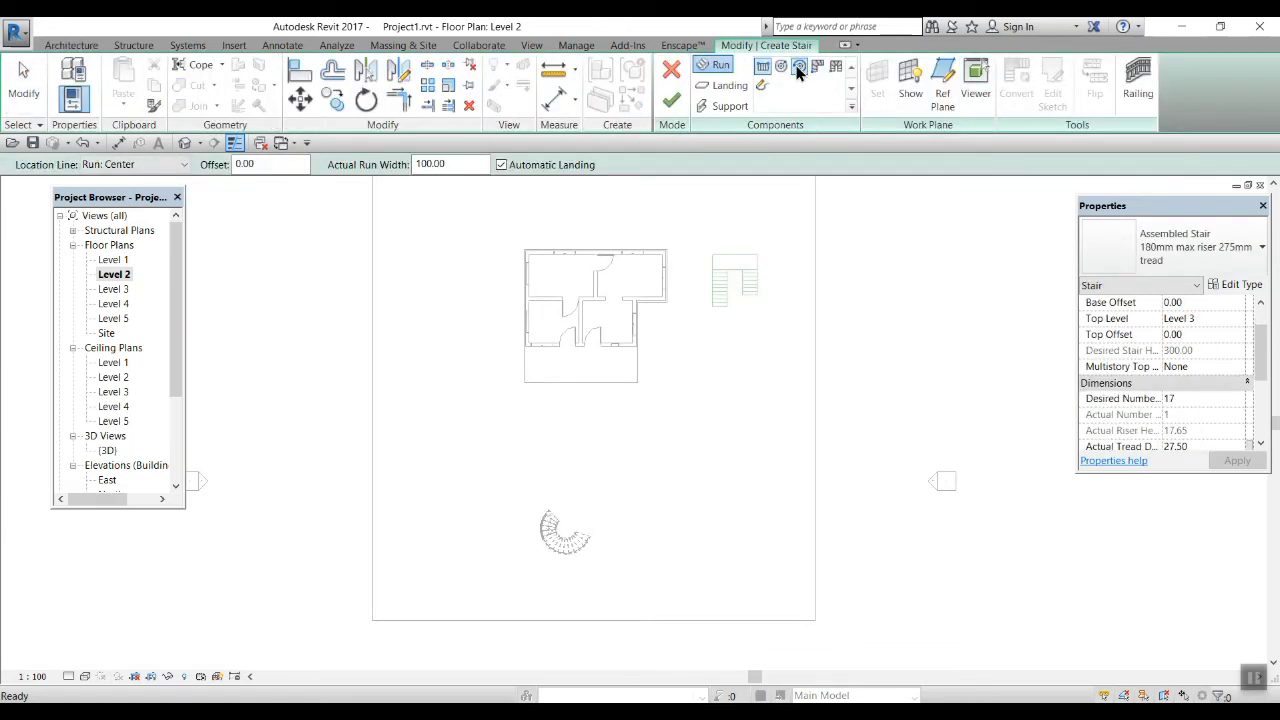
click(648, 530)
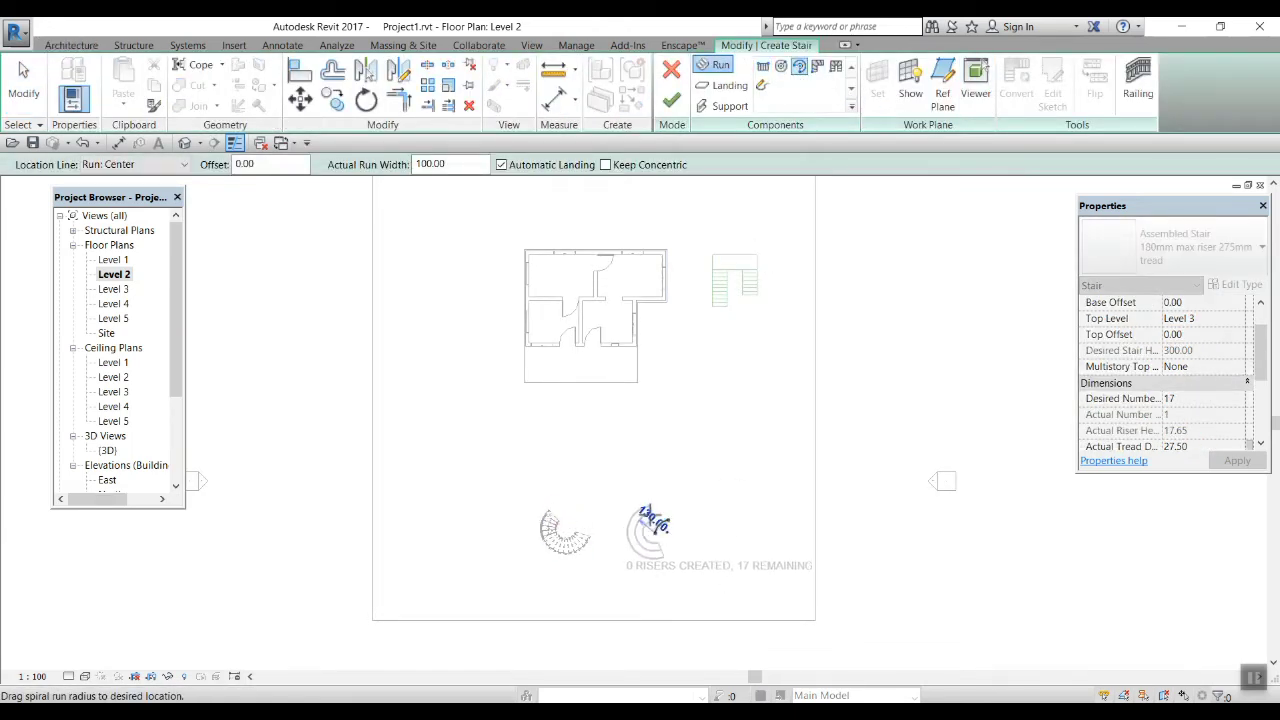
click(644, 495)
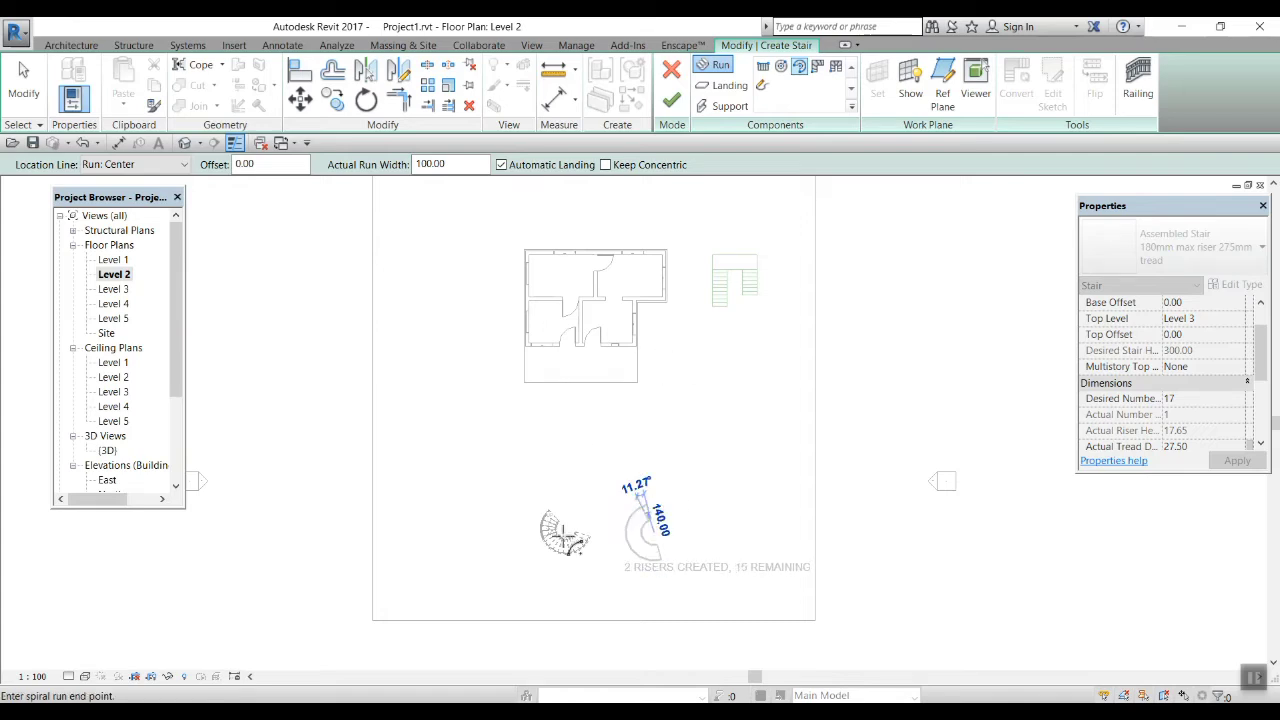
scroll(625, 575, up, 3)
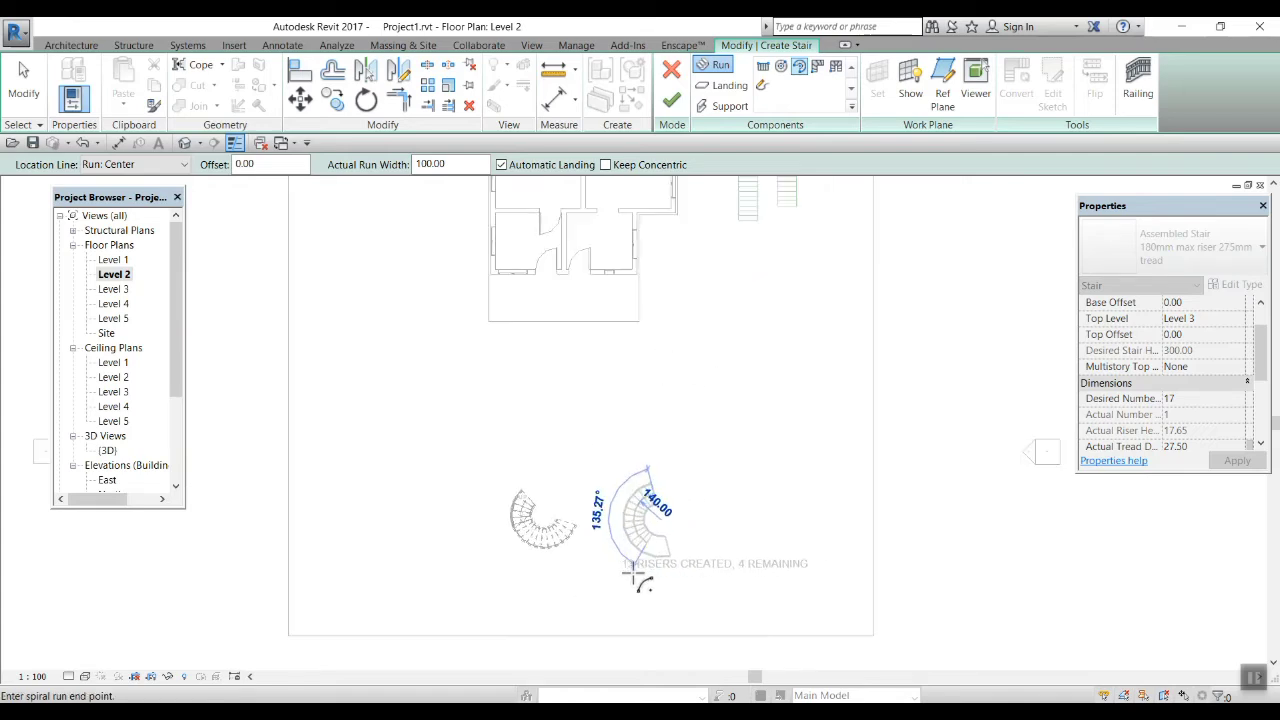
scroll(632, 564, up, 1)
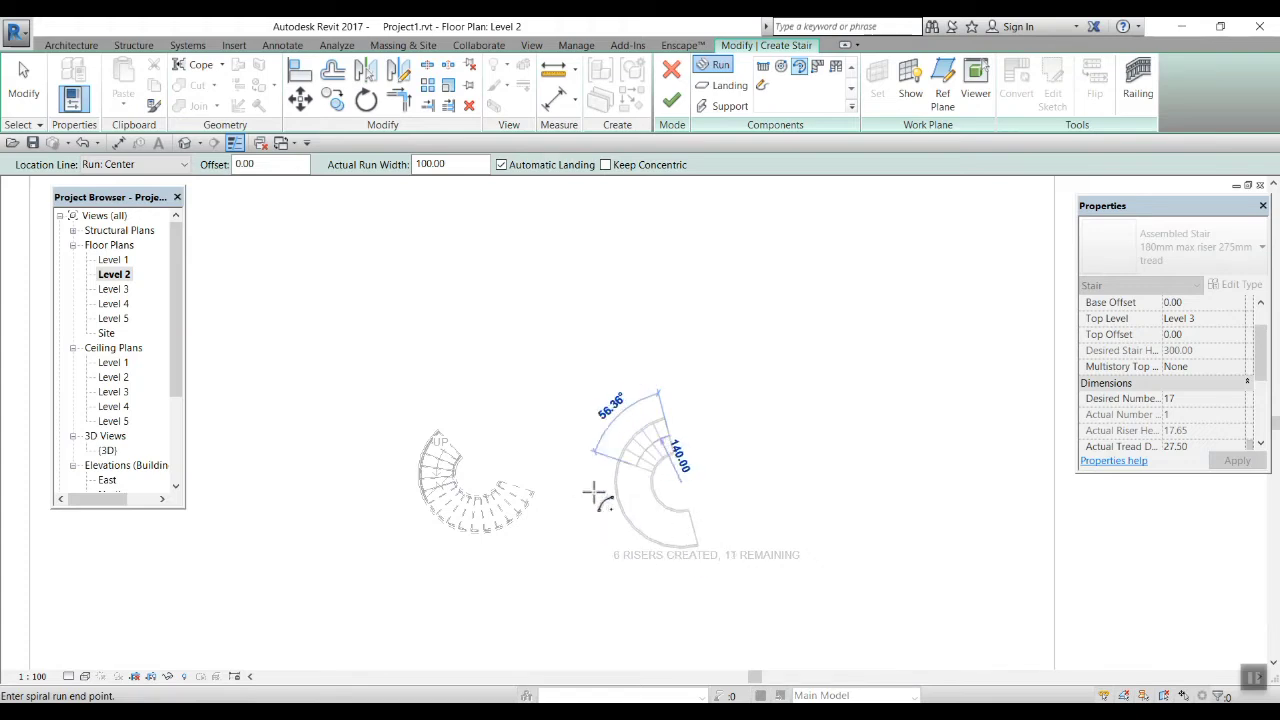
click(705, 548)
middle_drag(746, 521, 635, 572)
click(818, 68)
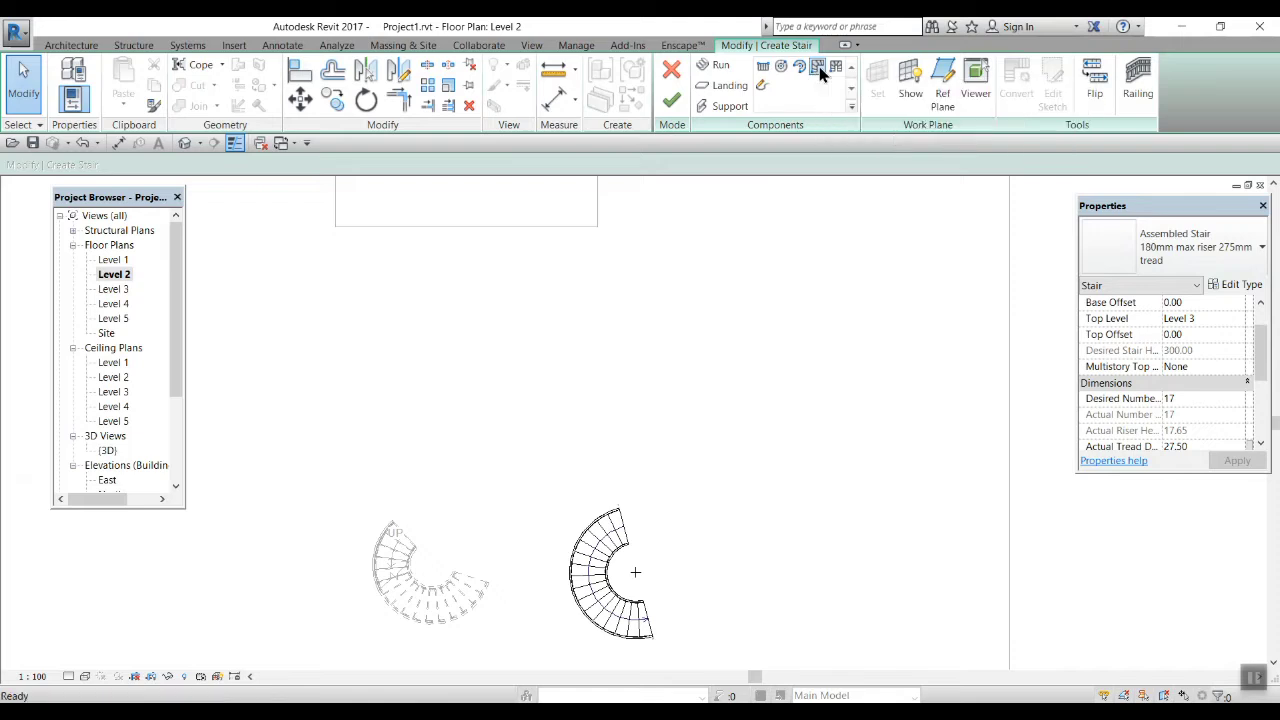
click(673, 100)
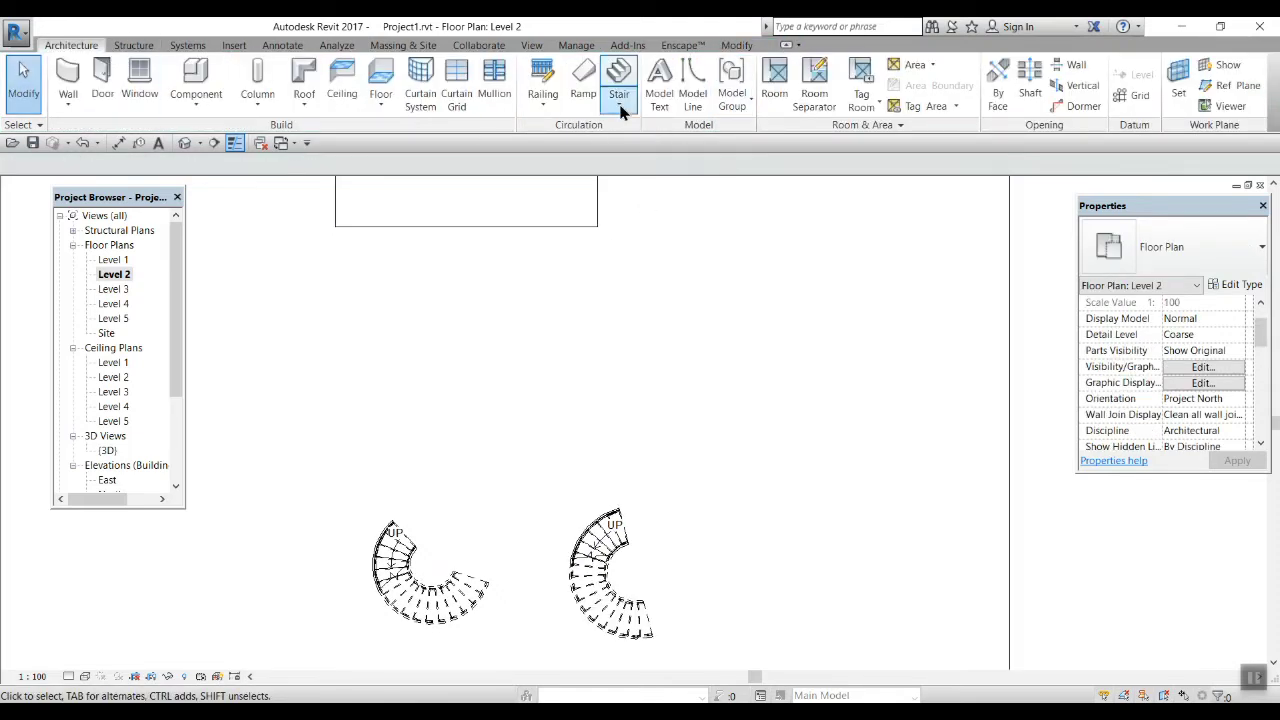
- Create a component stair with an L-shape winder run beside the two spiral stairs and finish it
click(620, 106)
click(663, 129)
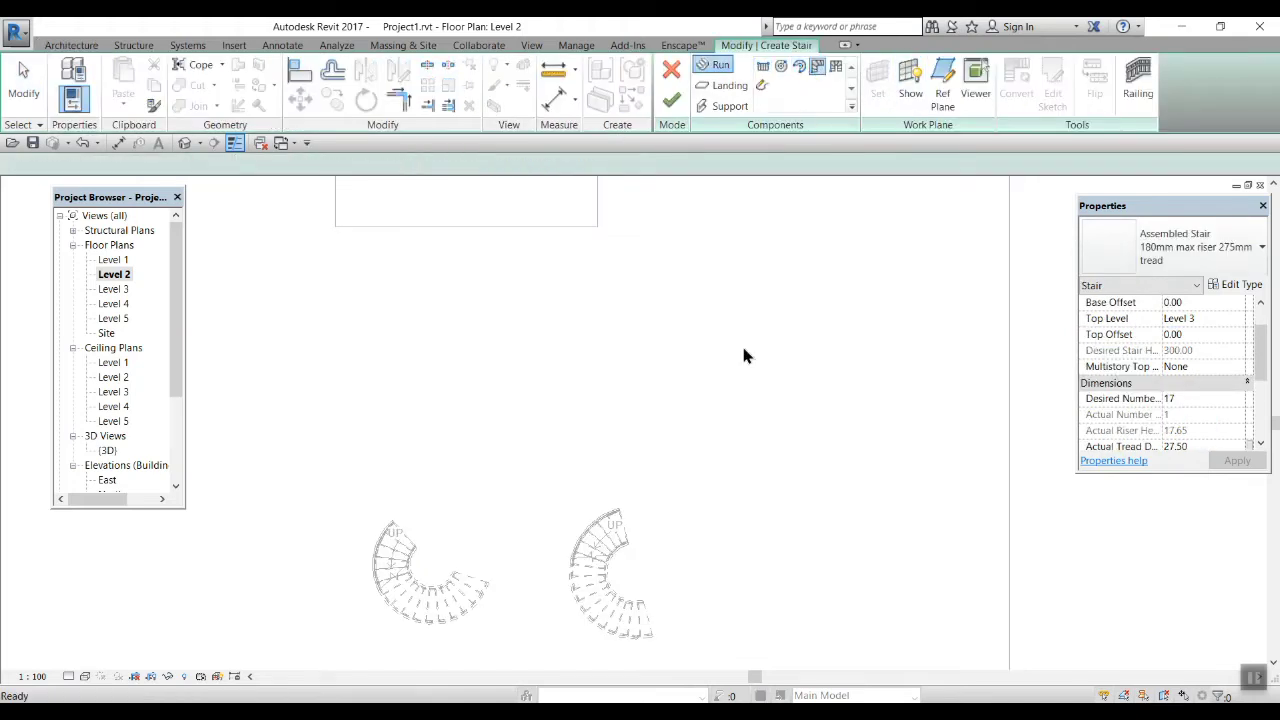
click(781, 604)
key(Escape)
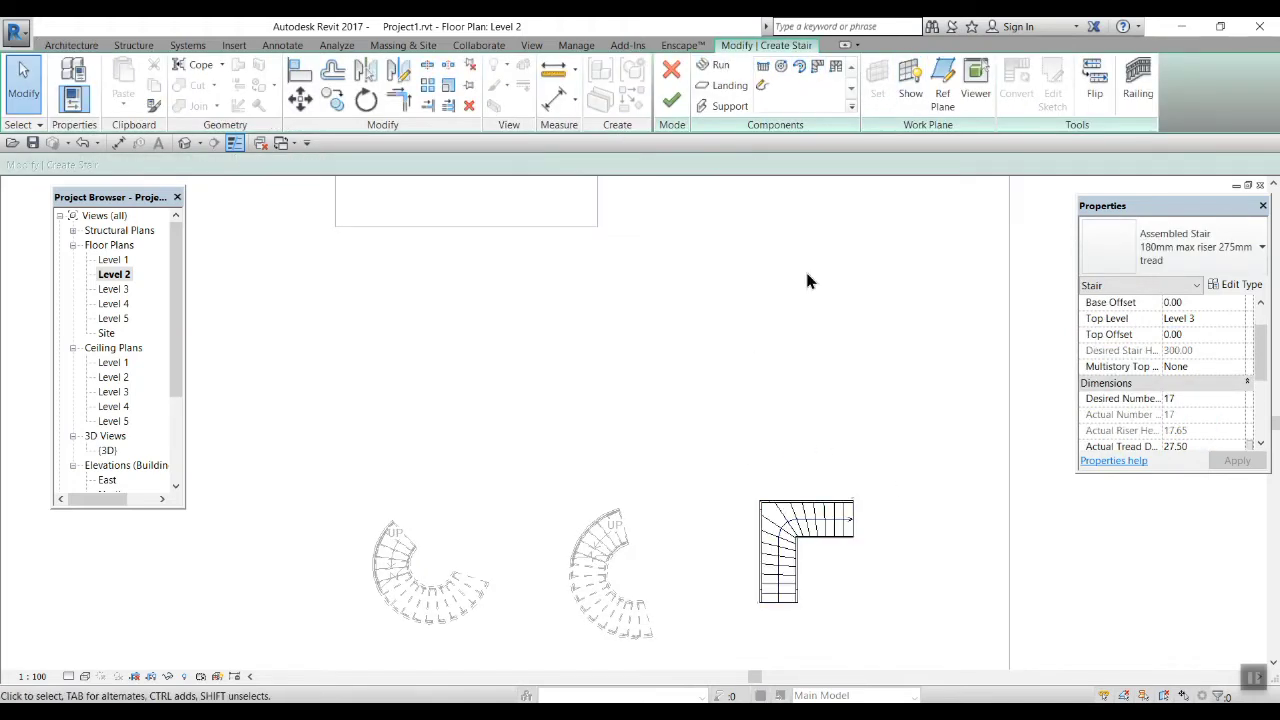
click(672, 100)
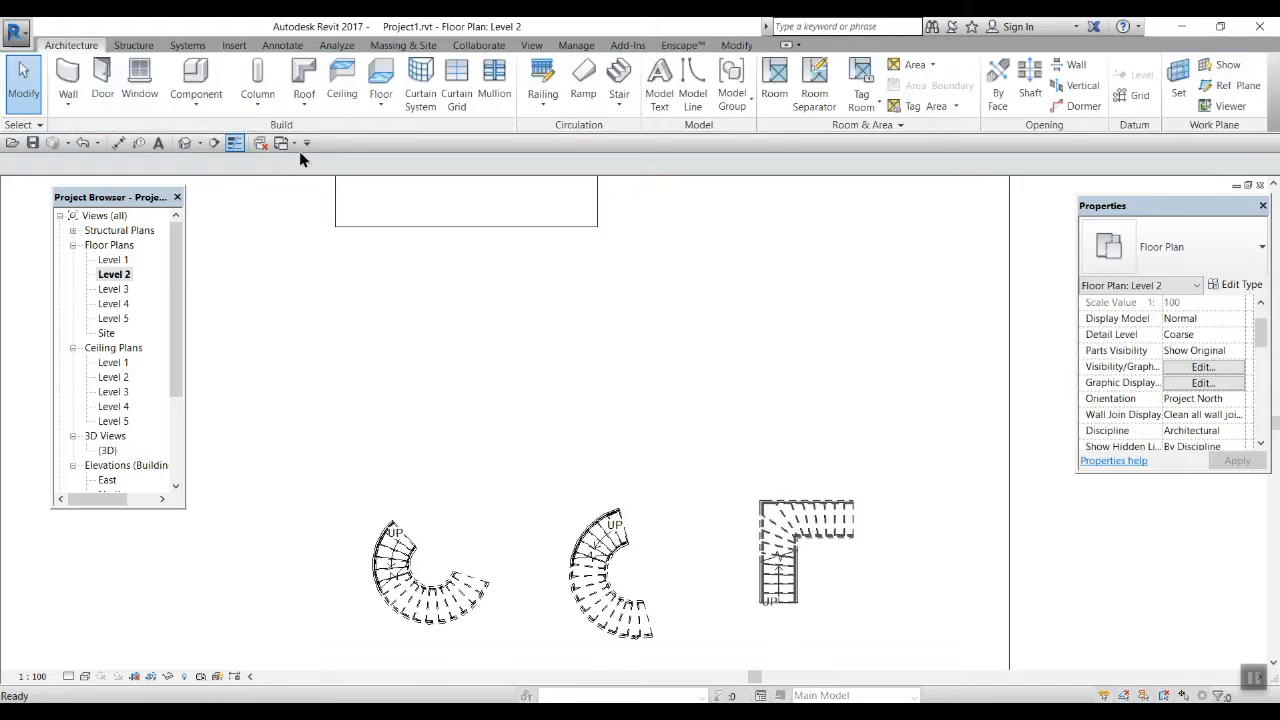
- Start another component stair and place a U-shape winder run between the house and the other stairs
click(620, 106)
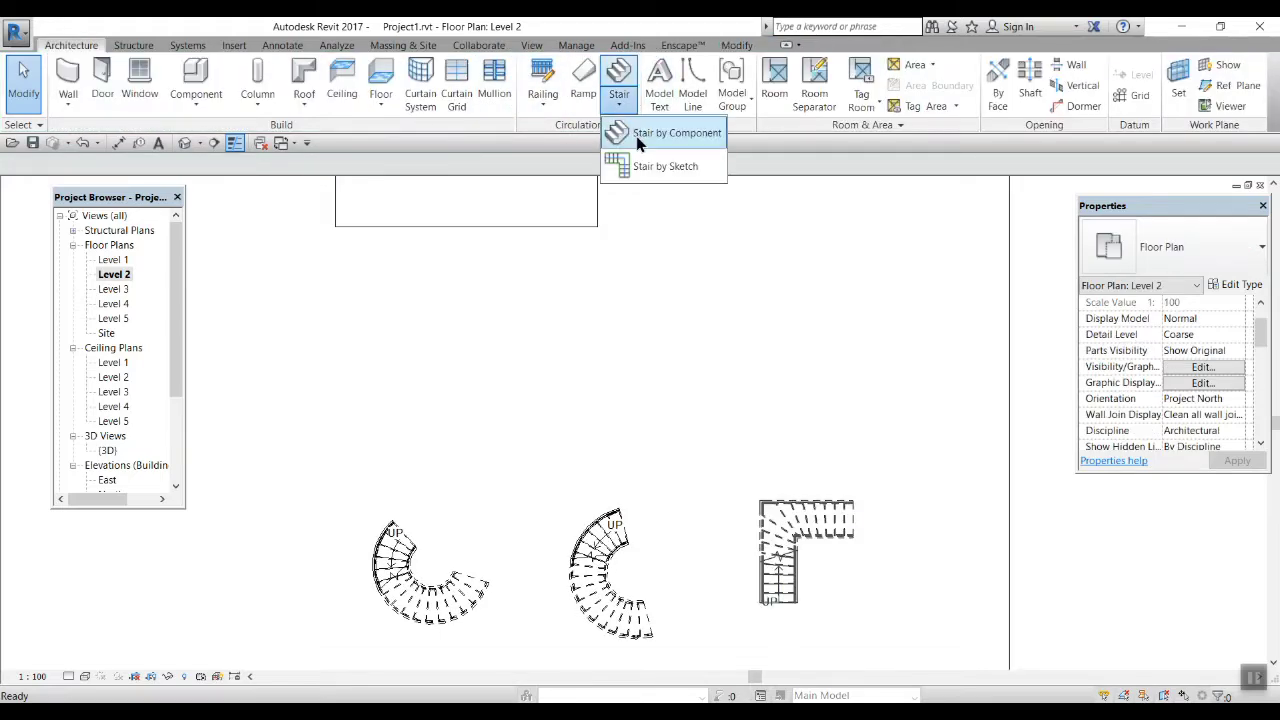
click(663, 129)
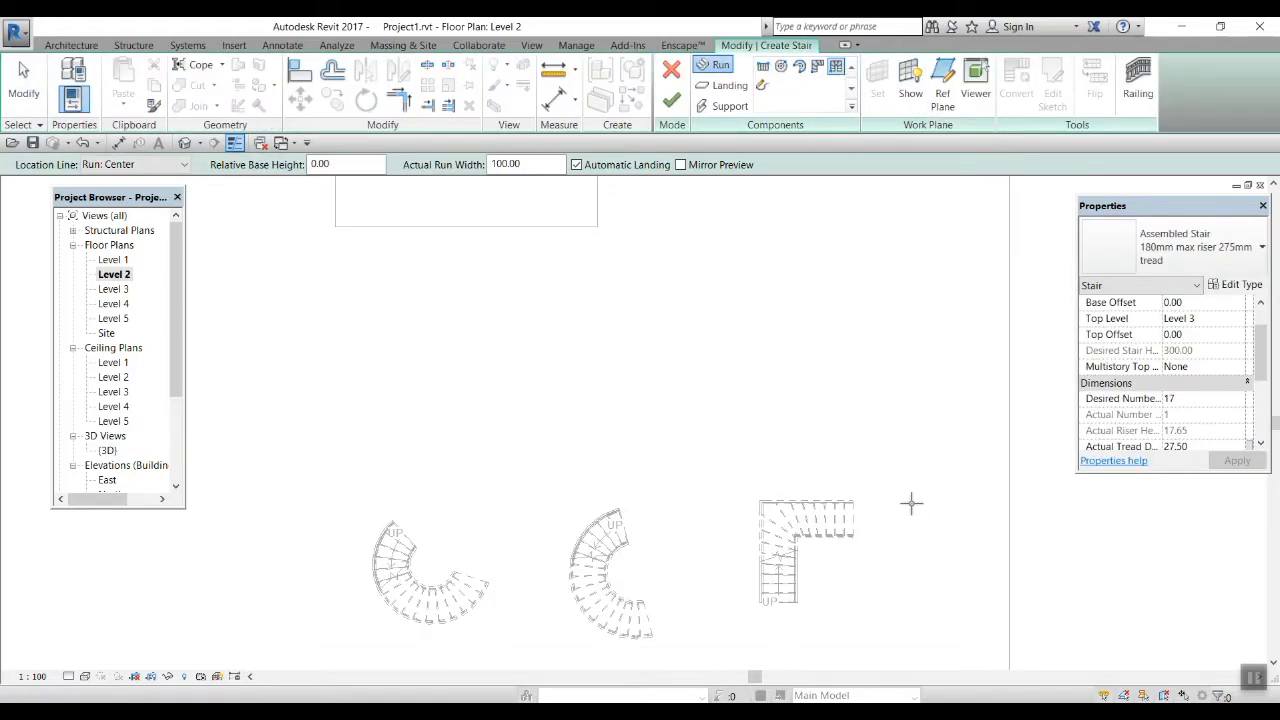
click(686, 314)
key(Escape)
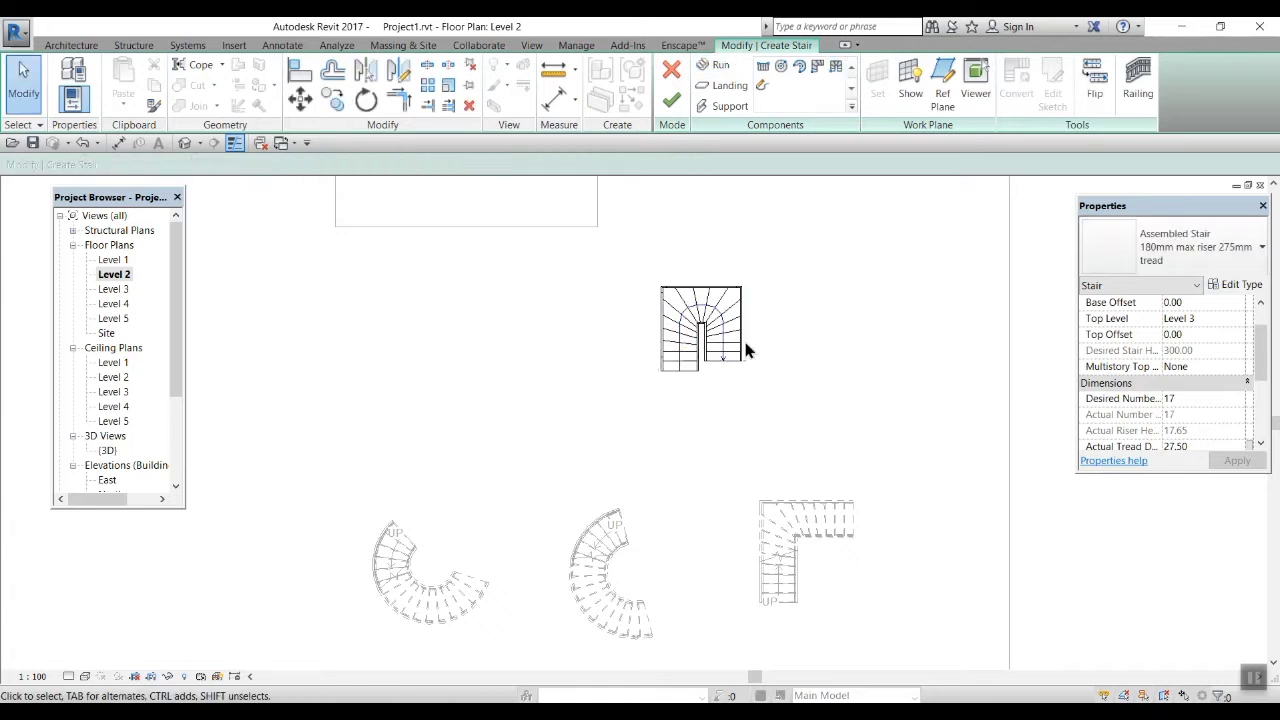
scroll(720, 366, up, 1)
scroll(732, 364, down, 2)
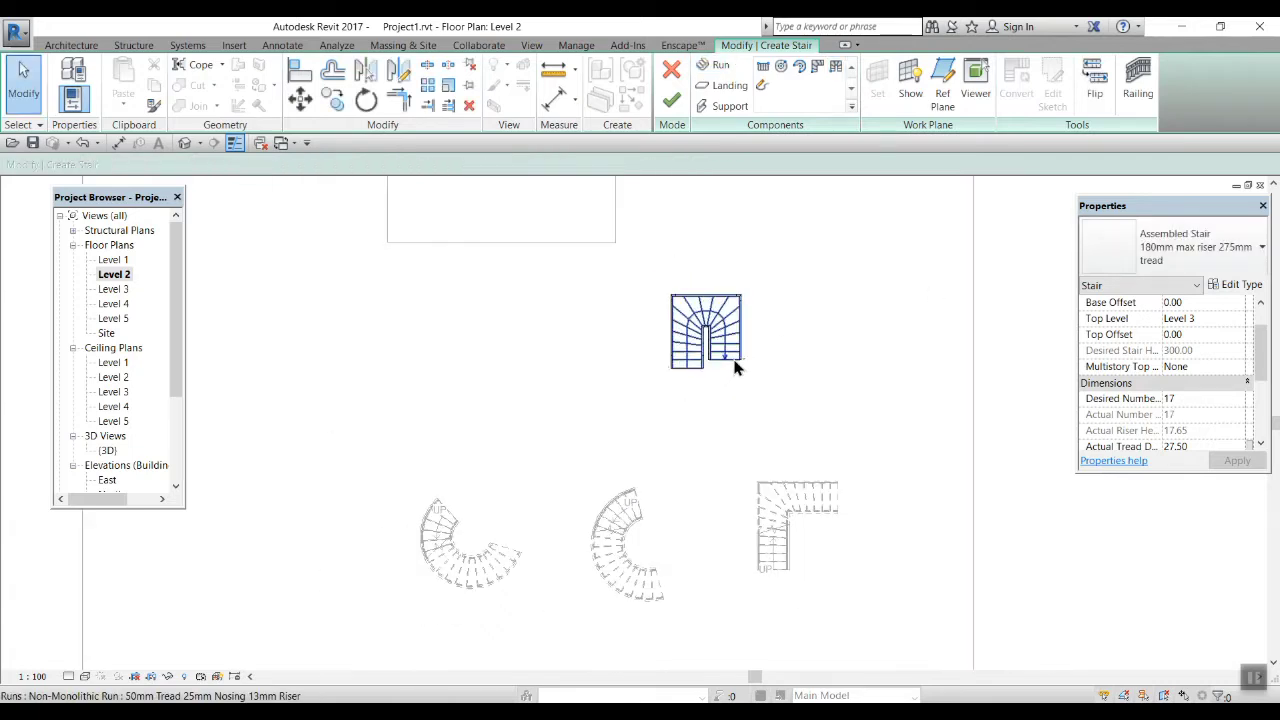
middle_drag(756, 383, 695, 380)
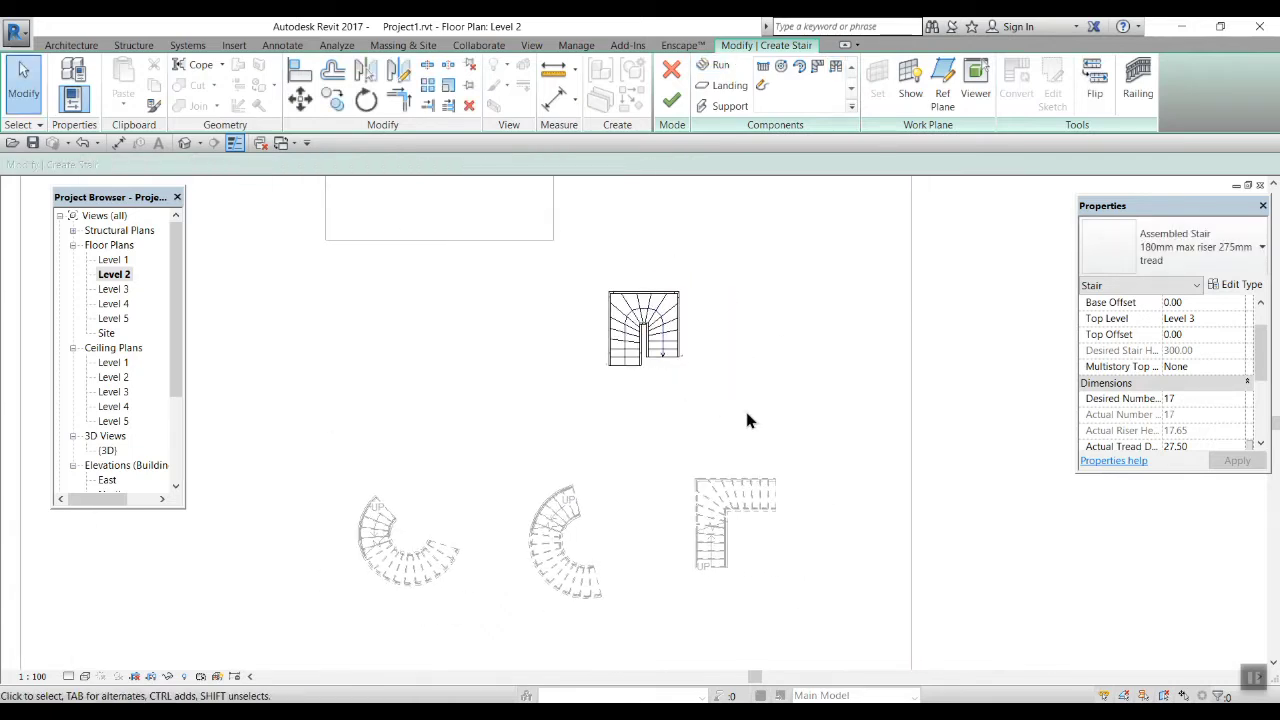
- Examine the spiral, L-shape winder and U-shape winder stairs from several angles in the 3D view
double_click(108, 451)
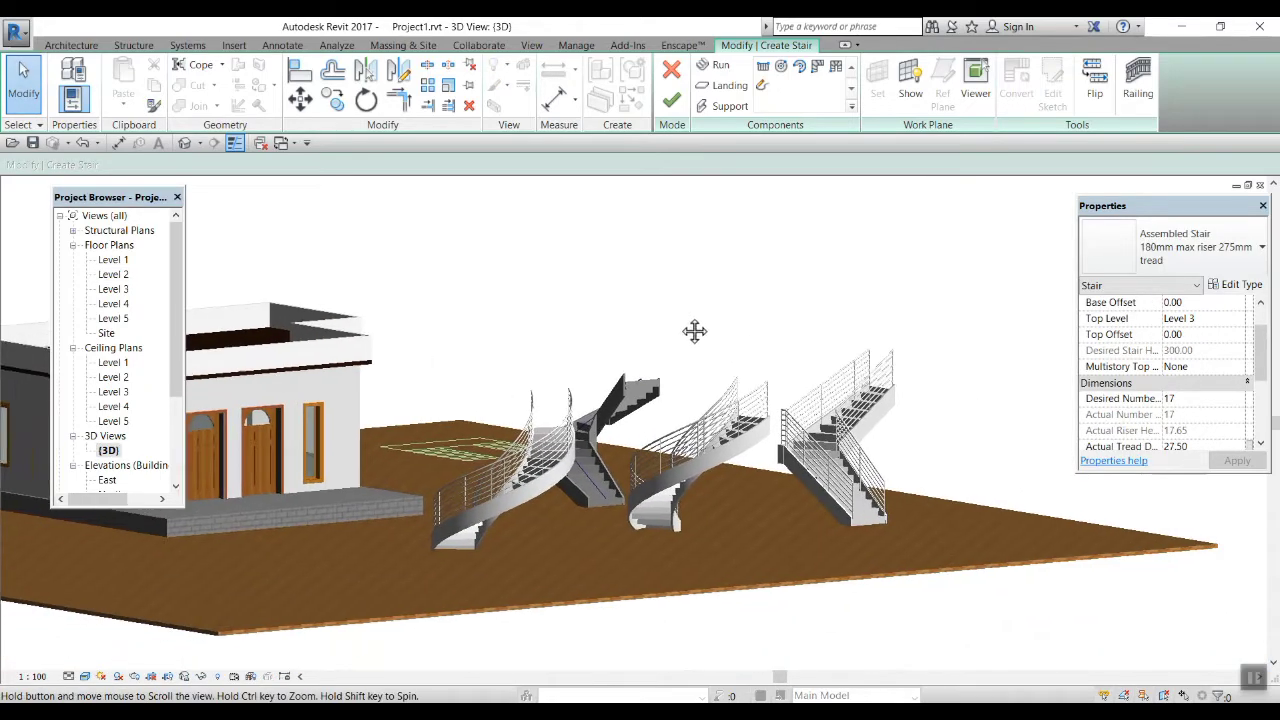
scroll(520, 512, up, 3)
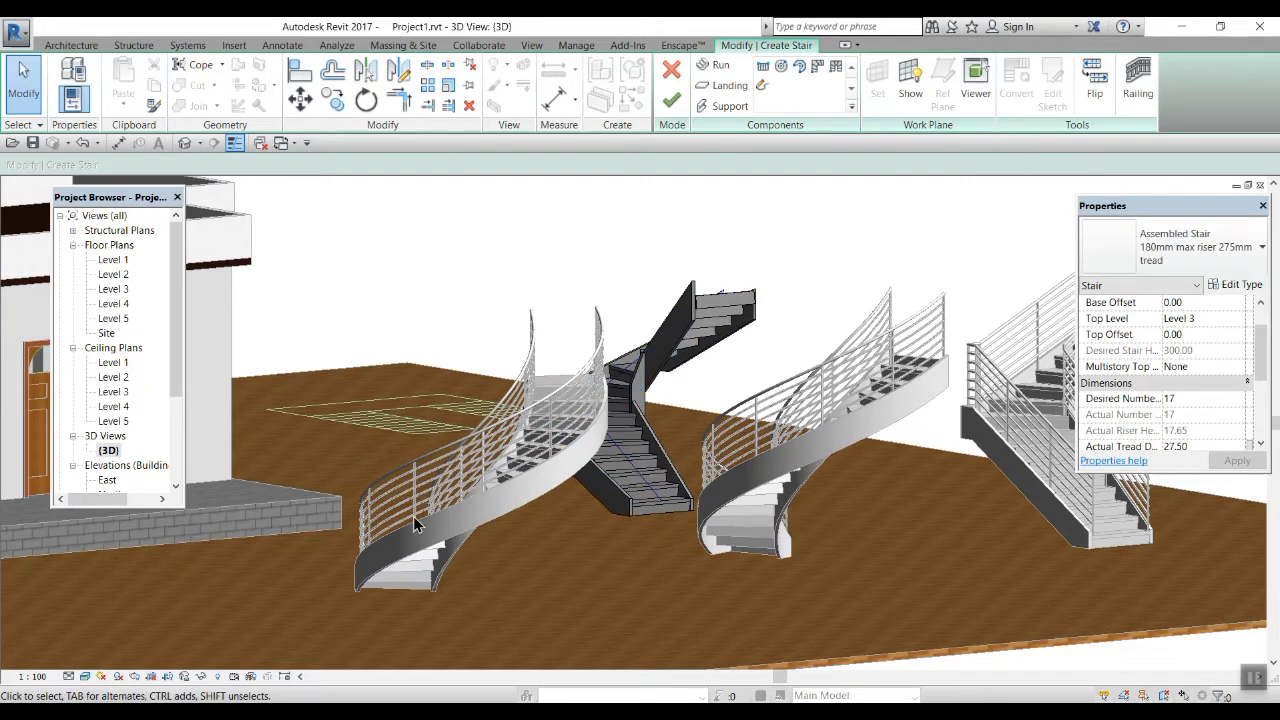
scroll(560, 527, down, 1)
middle_drag(632, 466, 568, 523)
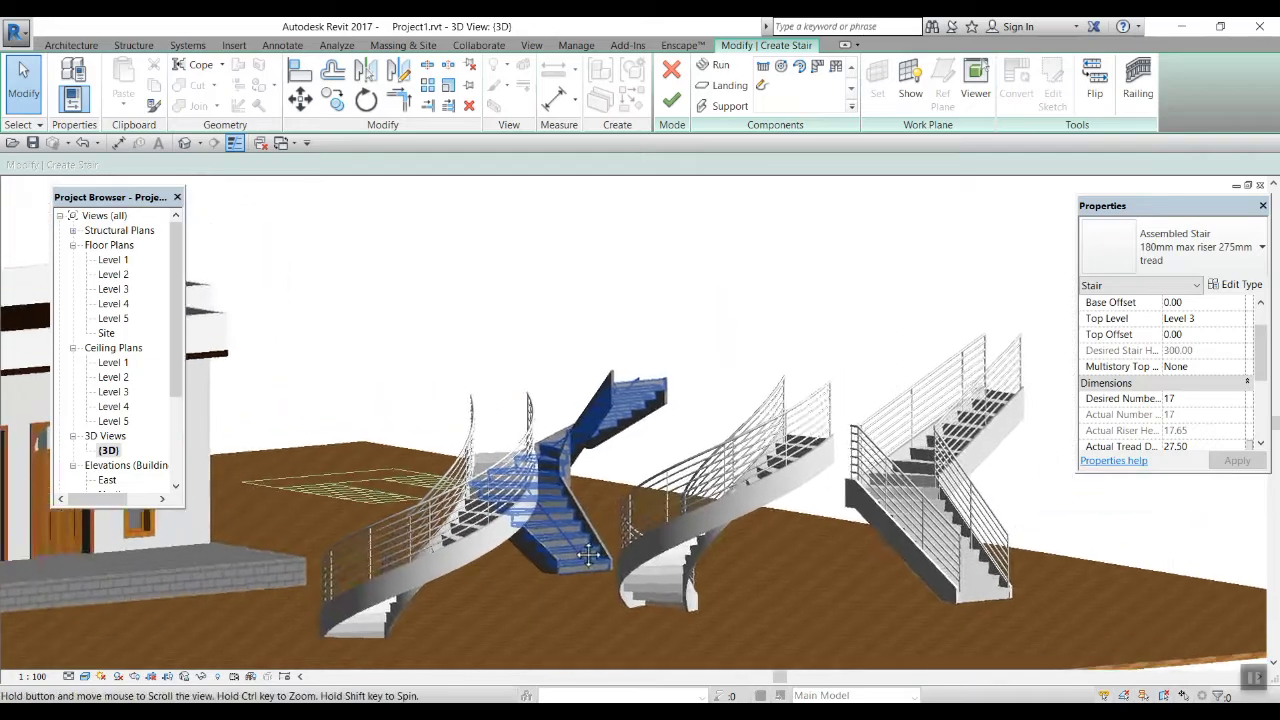
mouse_move(702, 494)
shift+middle_down()
mouse_move(564, 514)
mouse_move(700, 600)
mouse_move(829, 640)
mouse_move(826, 700)
shift+middle_up()
middle_drag(592, 466, 575, 443)
scroll(500, 373, up, 2)
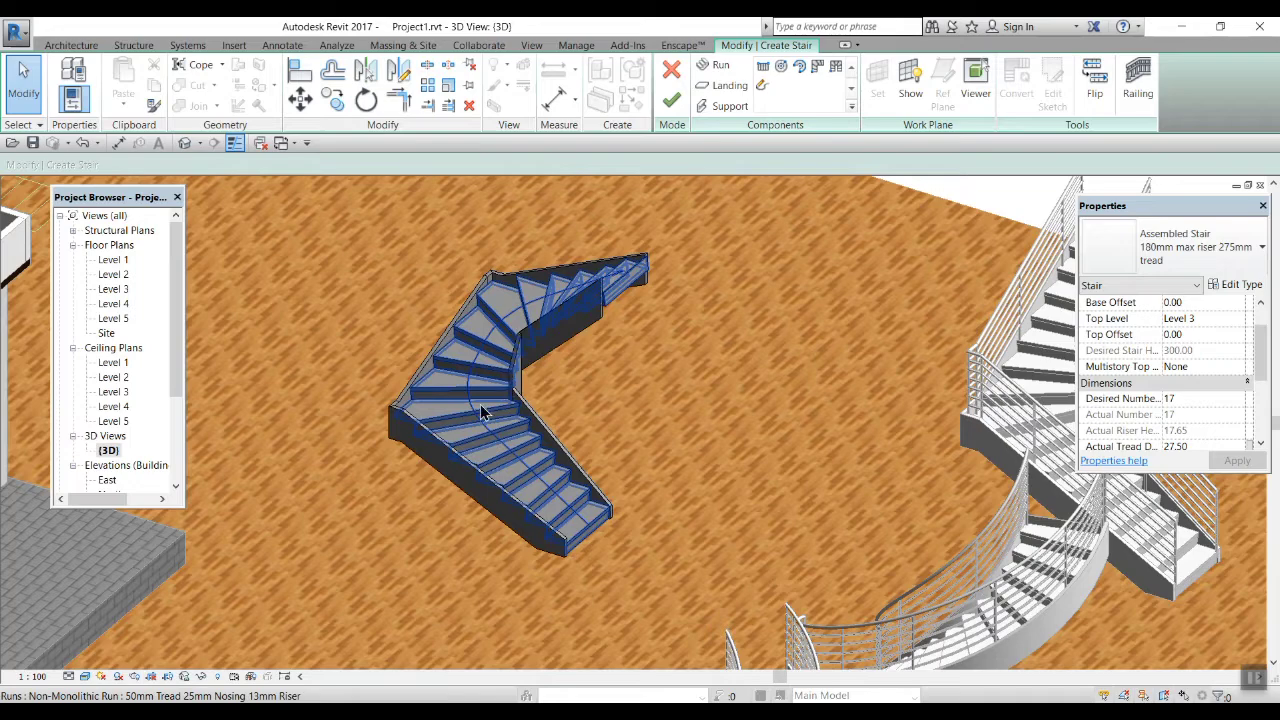
scroll(482, 365, down, 1)
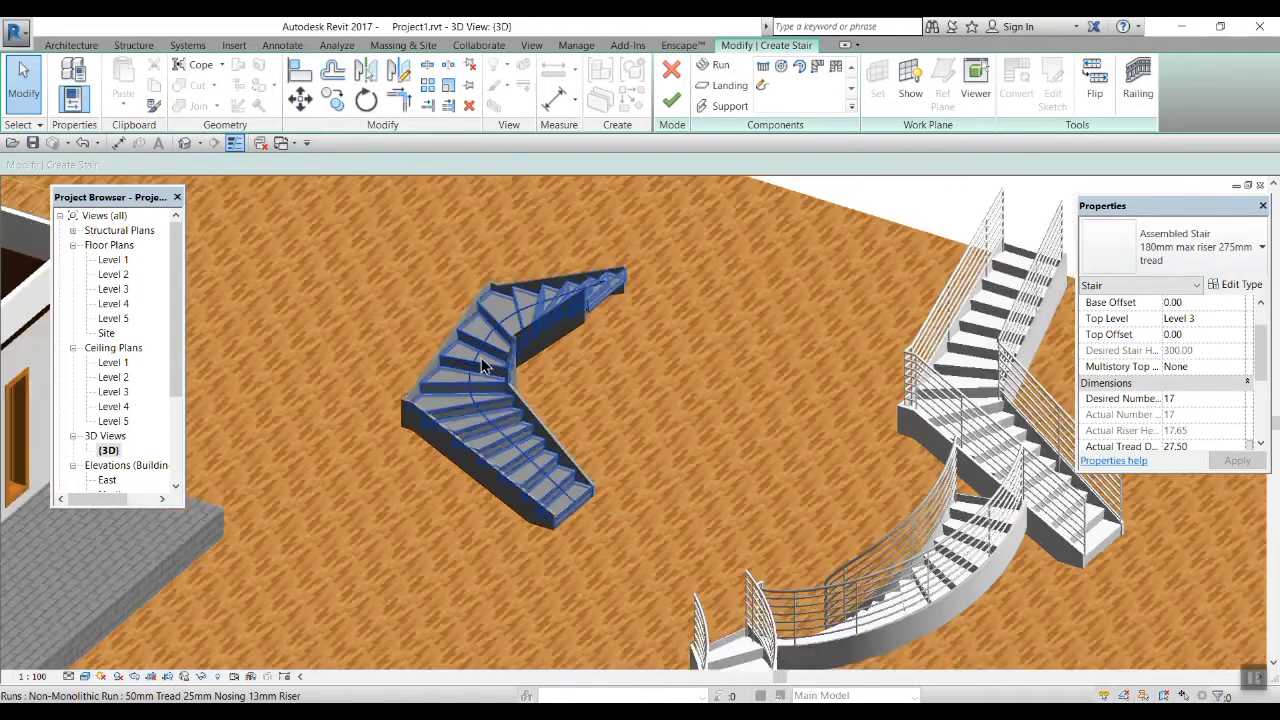
shift+middle_drag(482, 365, 825, 277)
scroll(748, 375, up, 2)
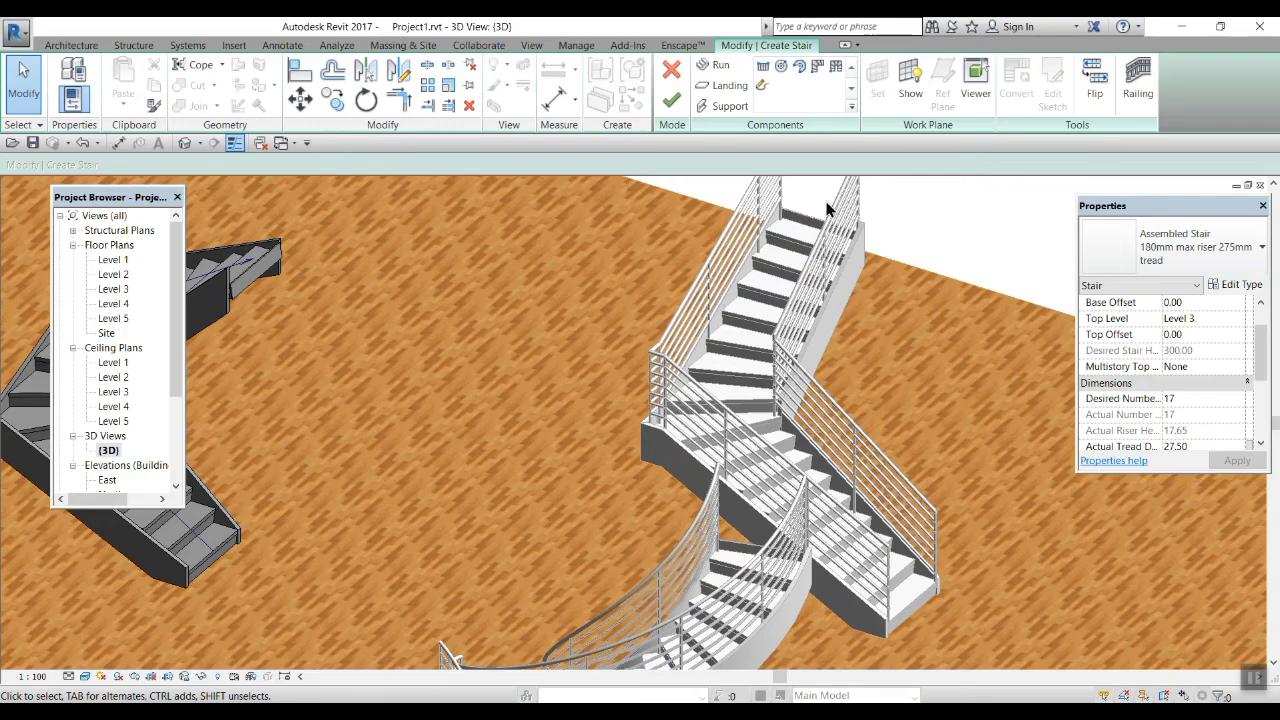
scroll(777, 421, down, 2)
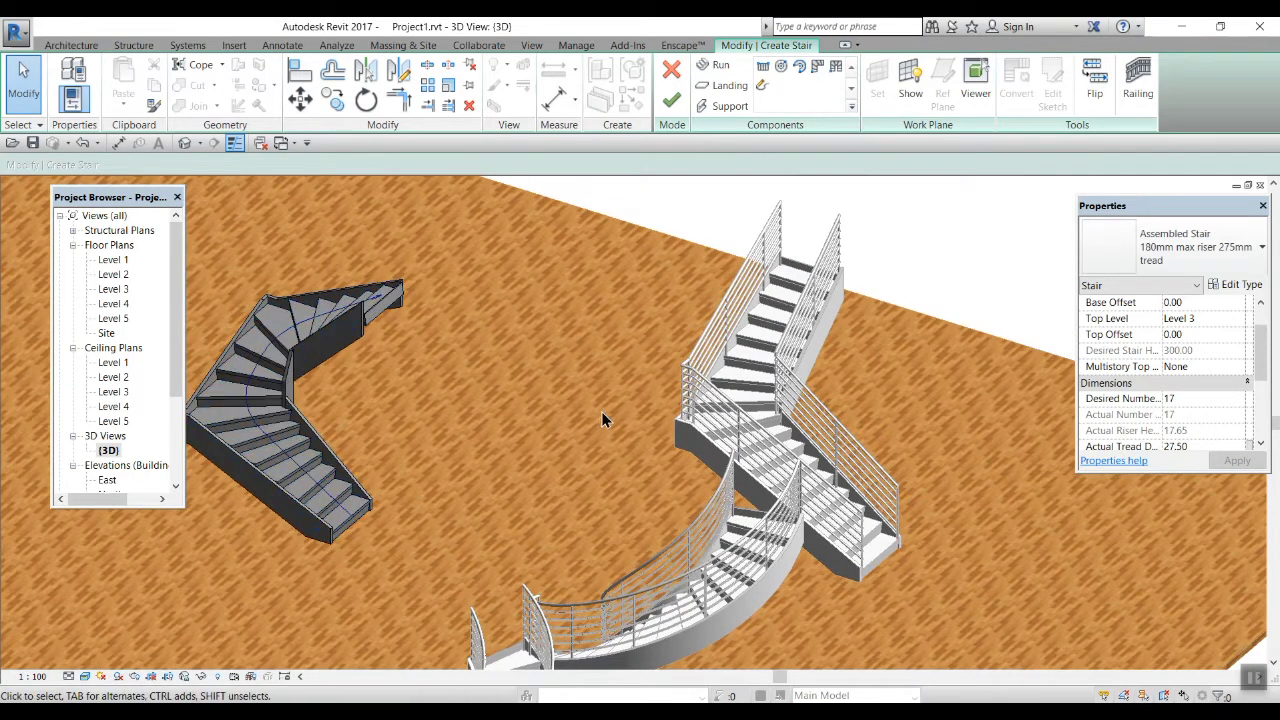
scroll(601, 420, down, 4)
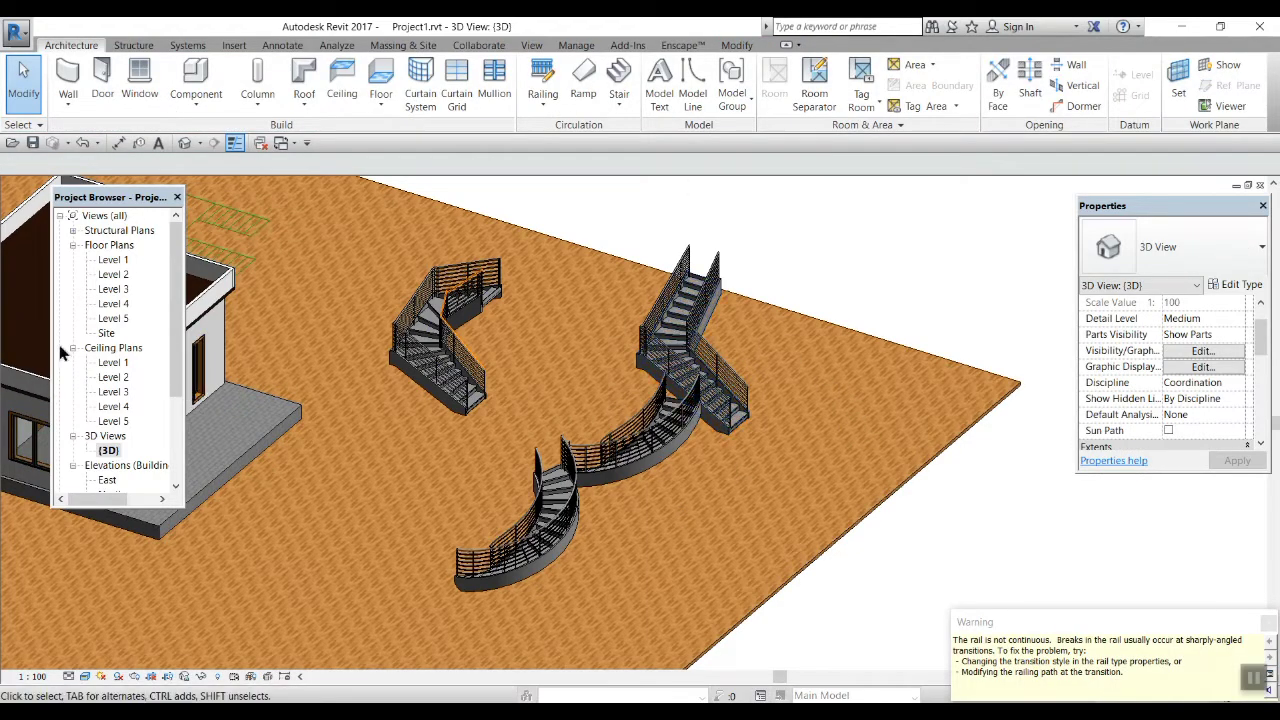
- Delete the two spiral stairs and the L-shape and U-shape winder stairs on the Level 2 plan
double_click(115, 276)
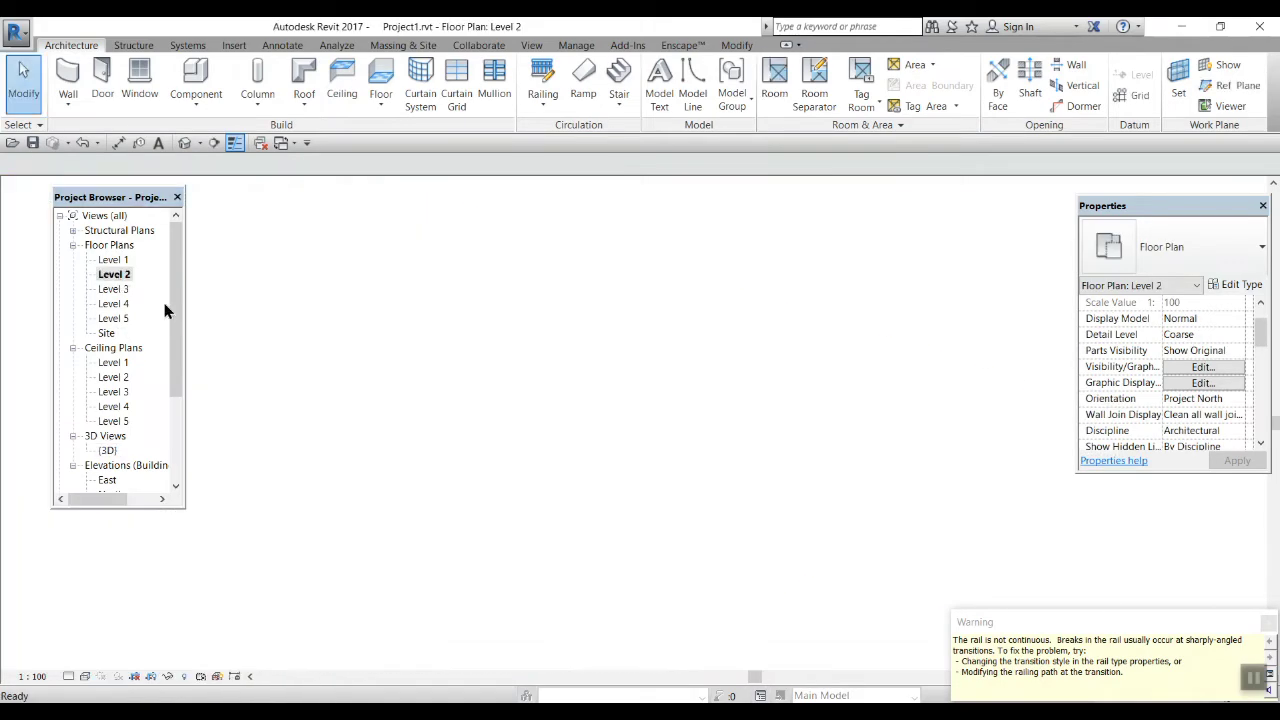
drag(347, 440, 752, 605)
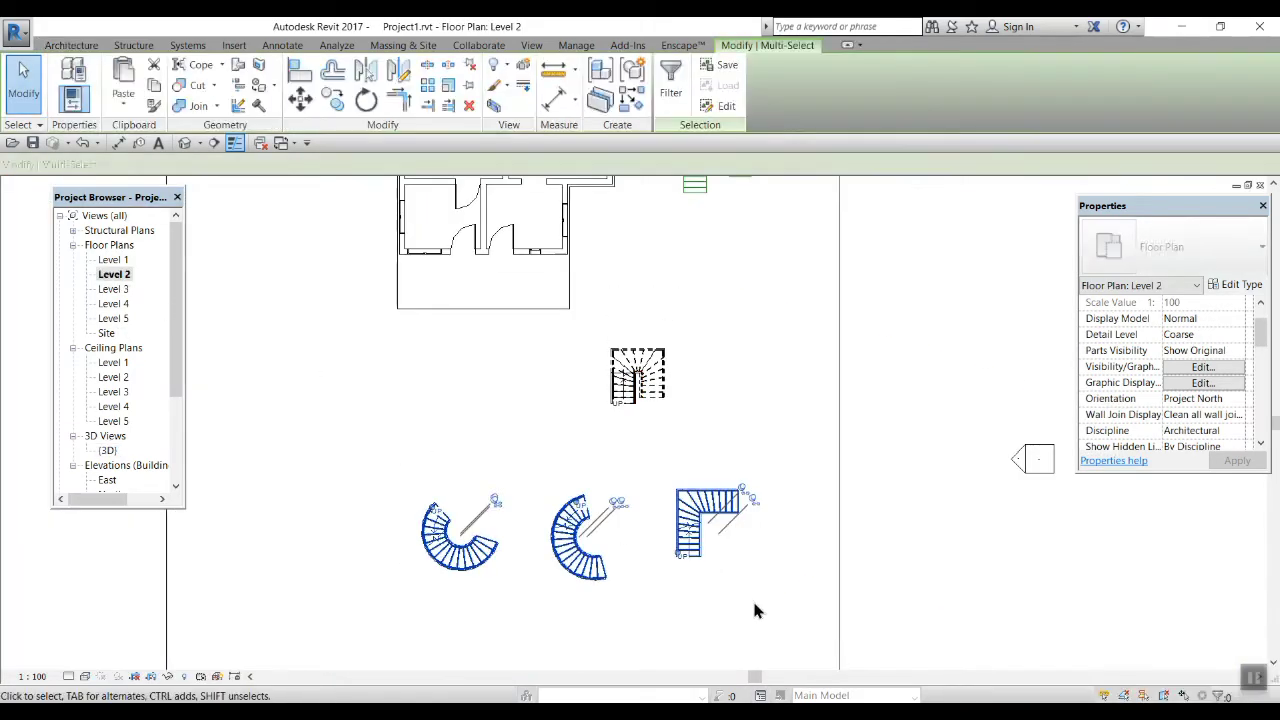
key(Delete)
drag(685, 409, 684, 408)
key(Delete)
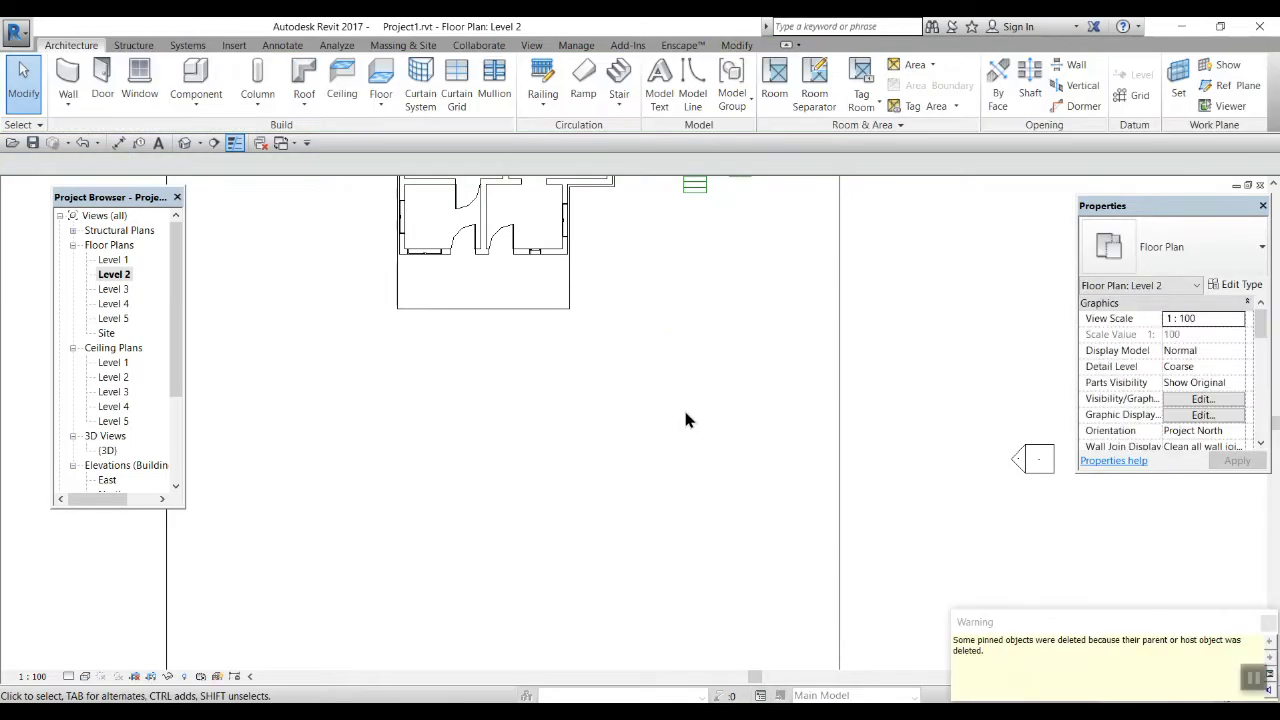
- Start a component stair and draw a 250 cm straight run with 10 risers along the longer flight of the green outline
scroll(684, 498, down, 3)
middle_drag(687, 328, 607, 422)
scroll(605, 345, up, 3)
scroll(660, 425, up, 3)
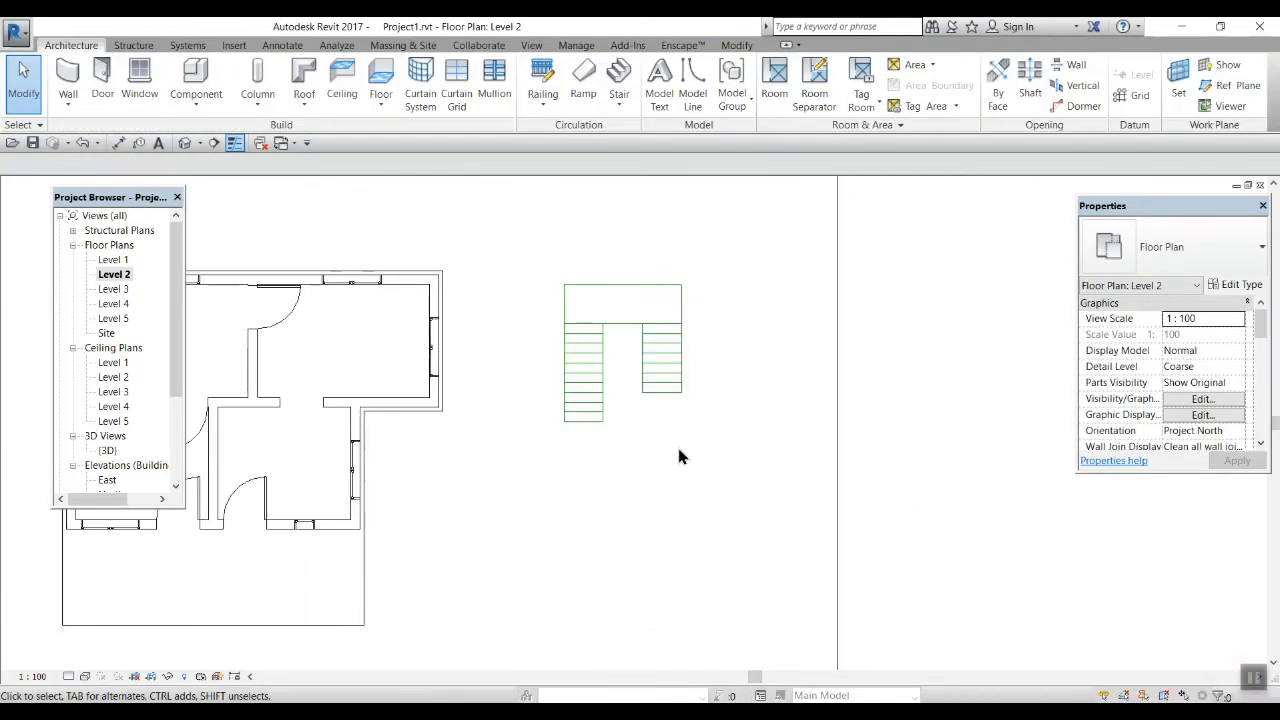
middle_drag(676, 441, 643, 546)
scroll(560, 470, up, 1)
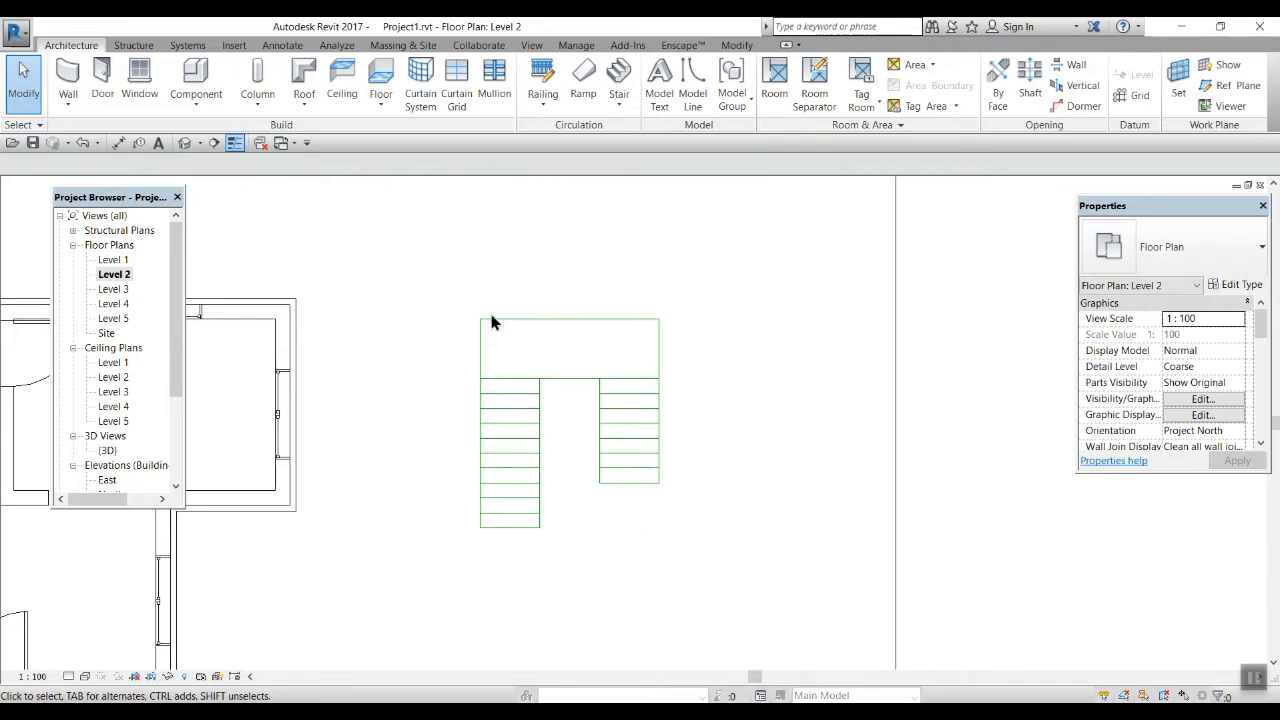
click(619, 98)
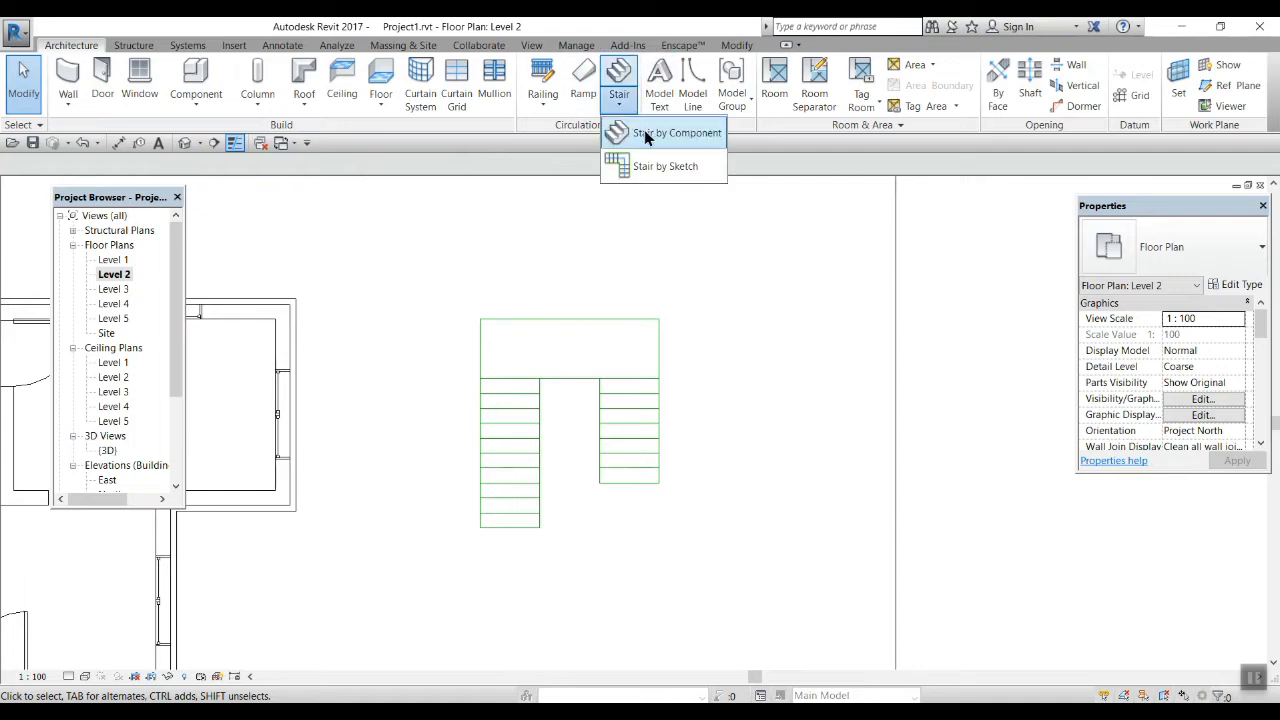
click(646, 137)
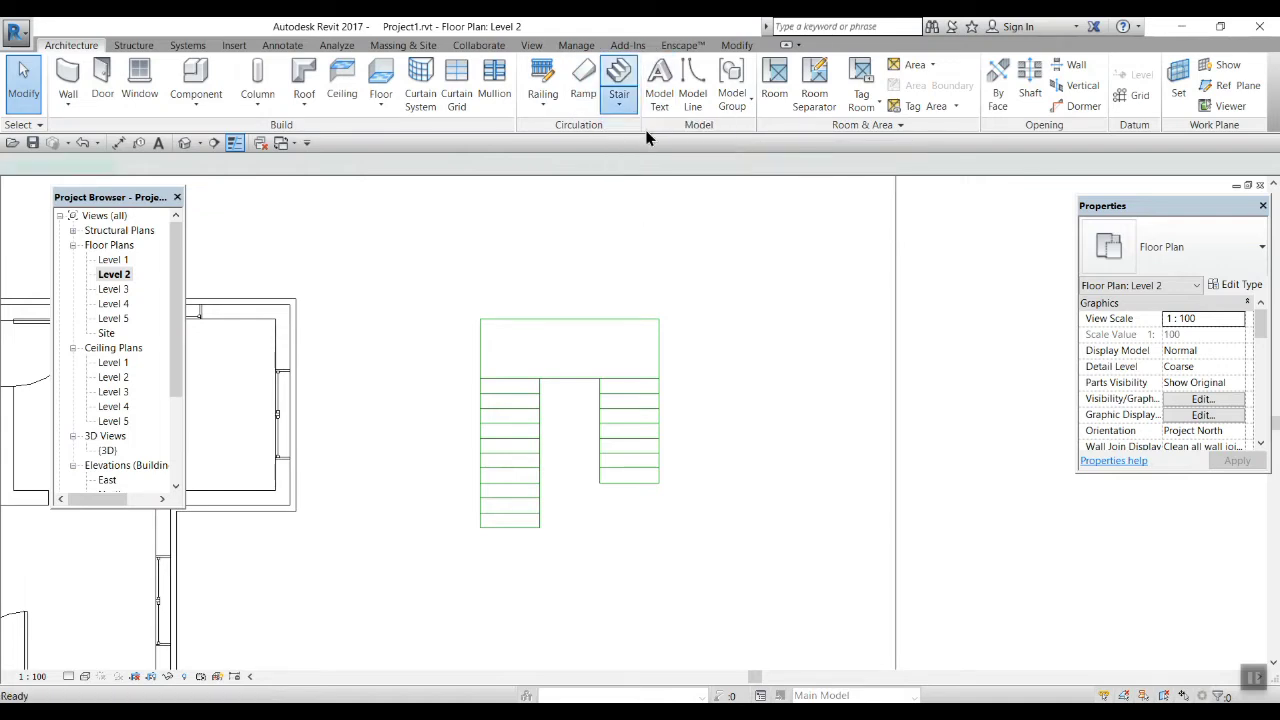
click(508, 530)
click(509, 380)
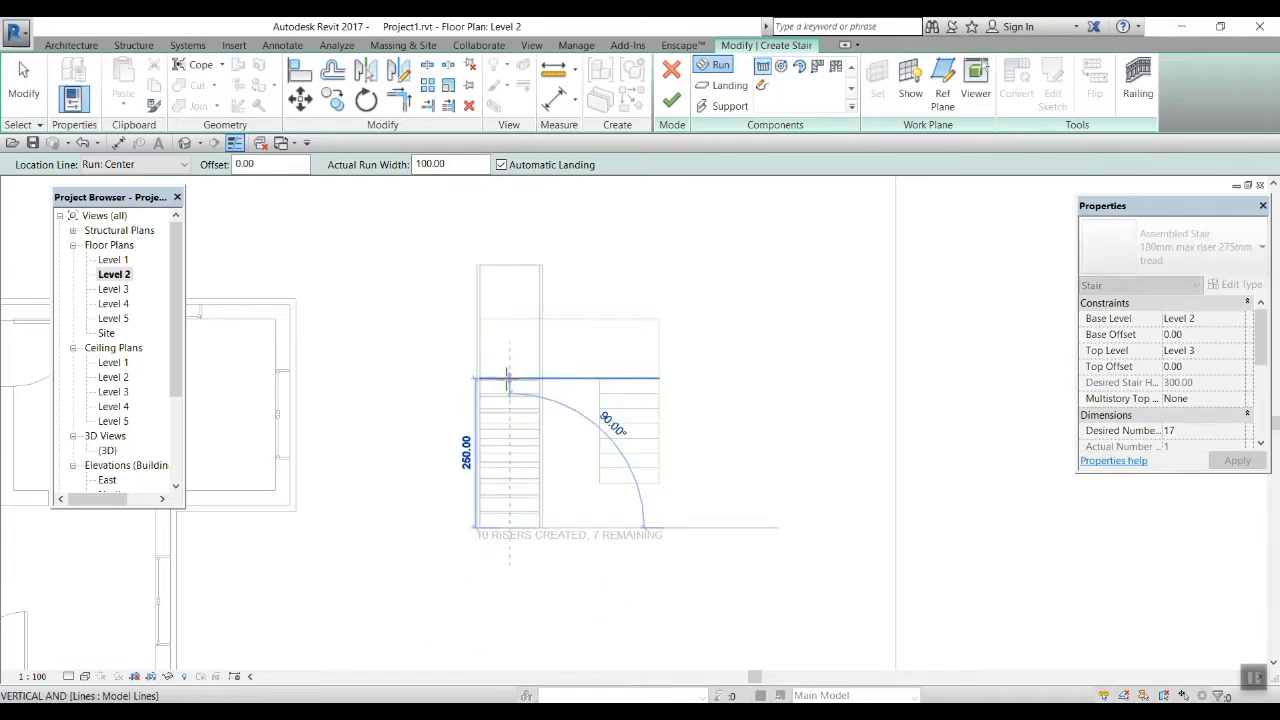
- Sketch a 300 by 100 cm rectangular landing over the green outline above the first run and finish the landing sketch
click(722, 86)
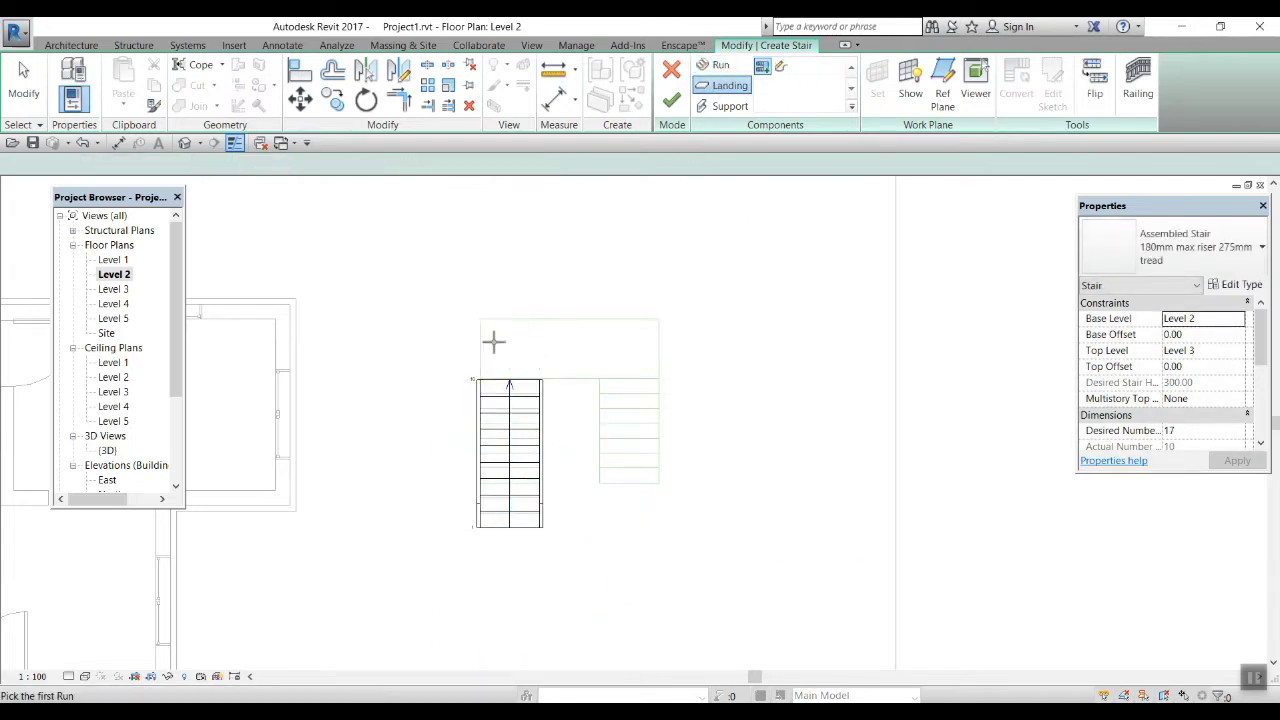
click(780, 68)
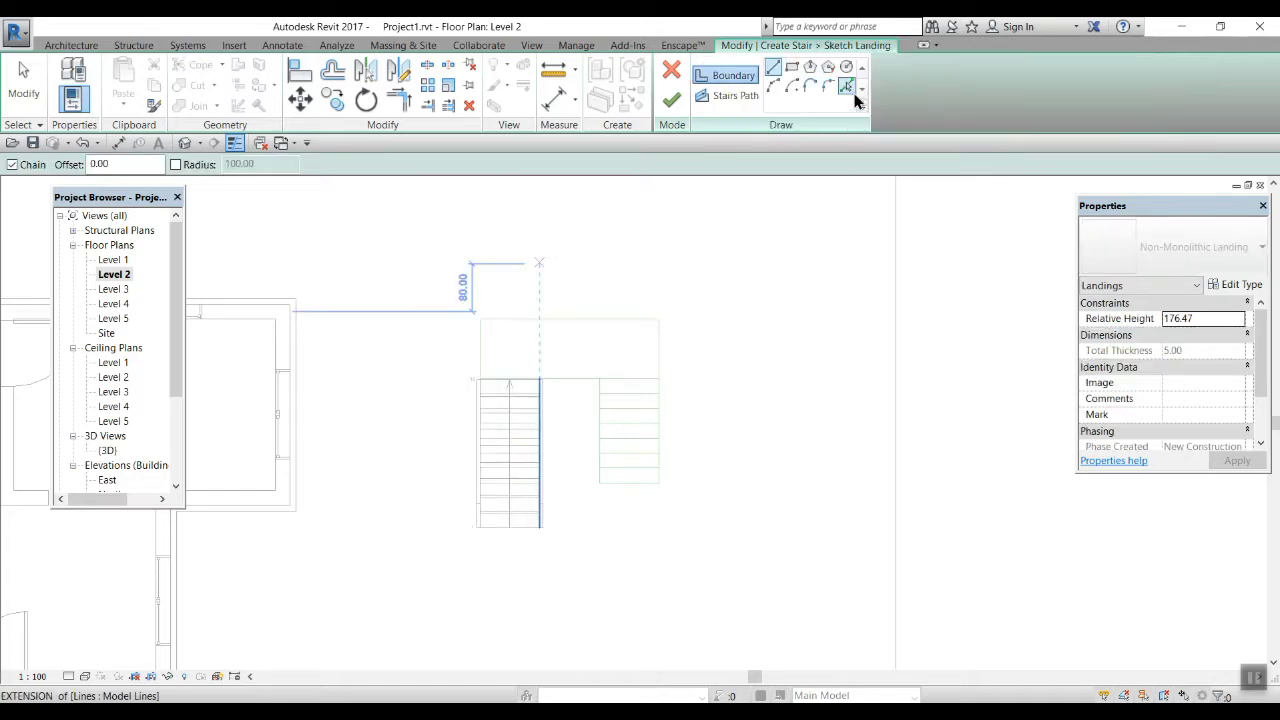
click(793, 69)
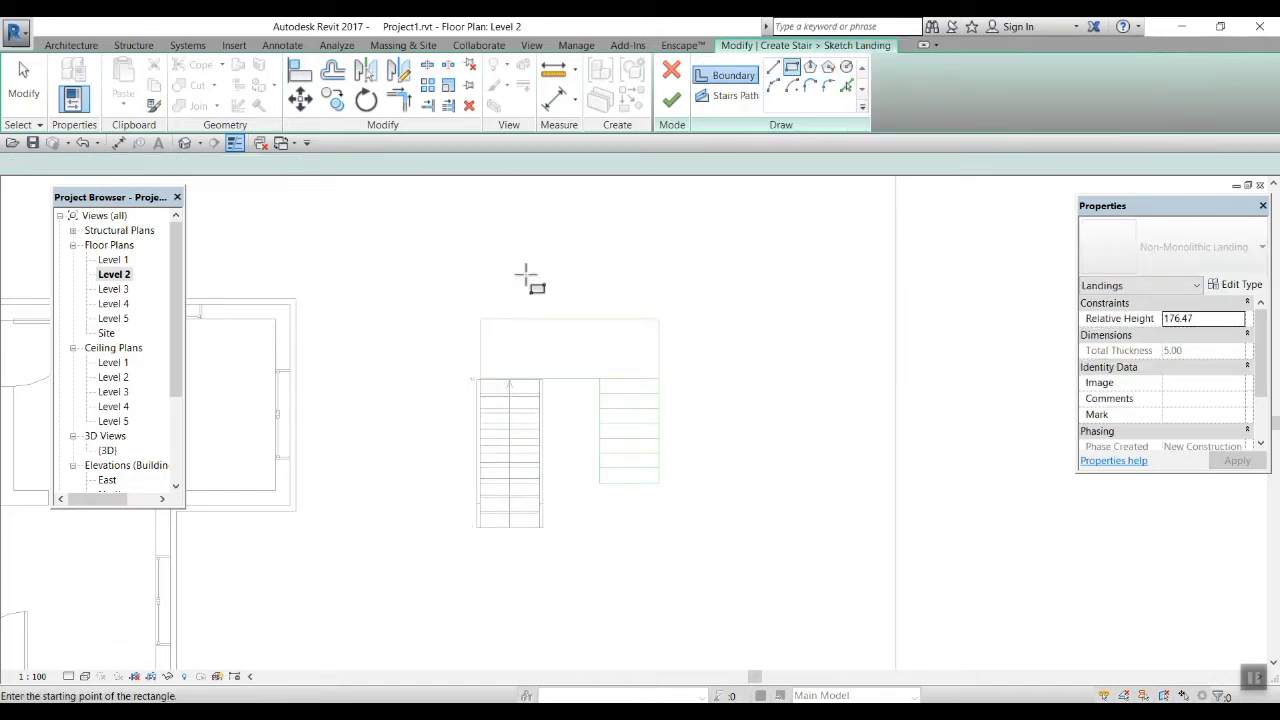
click(480, 318)
click(658, 378)
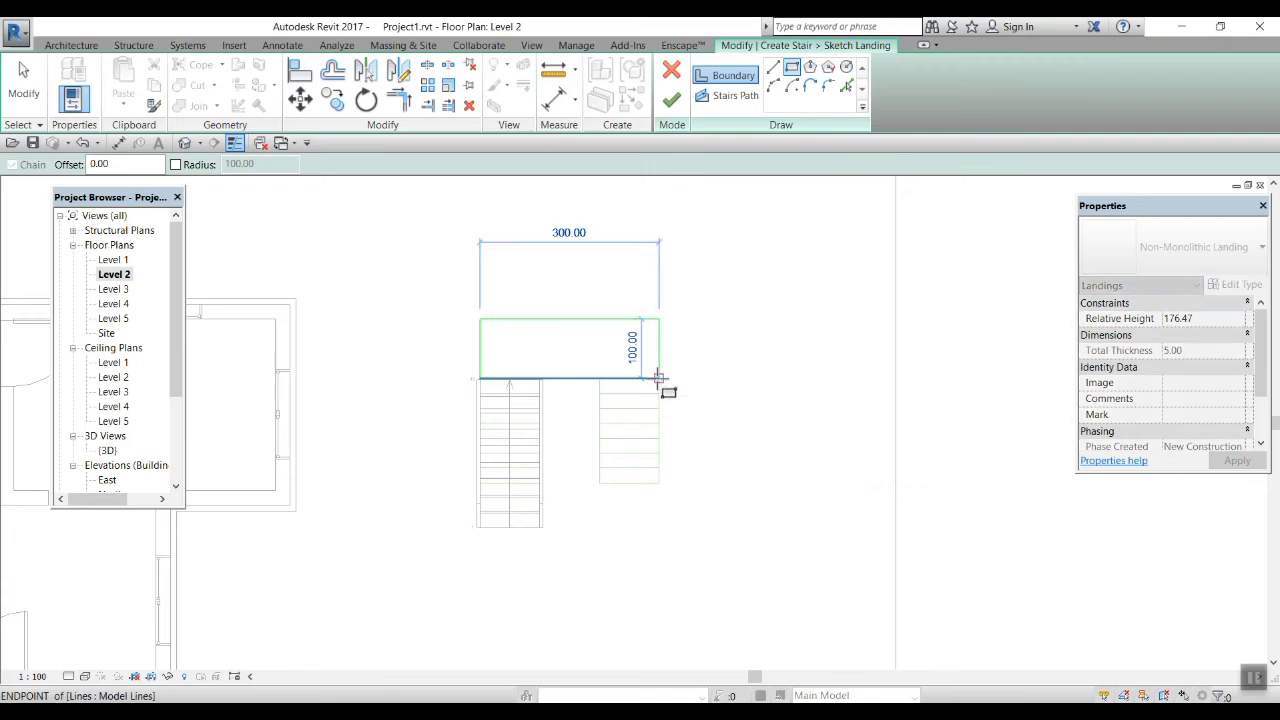
click(671, 100)
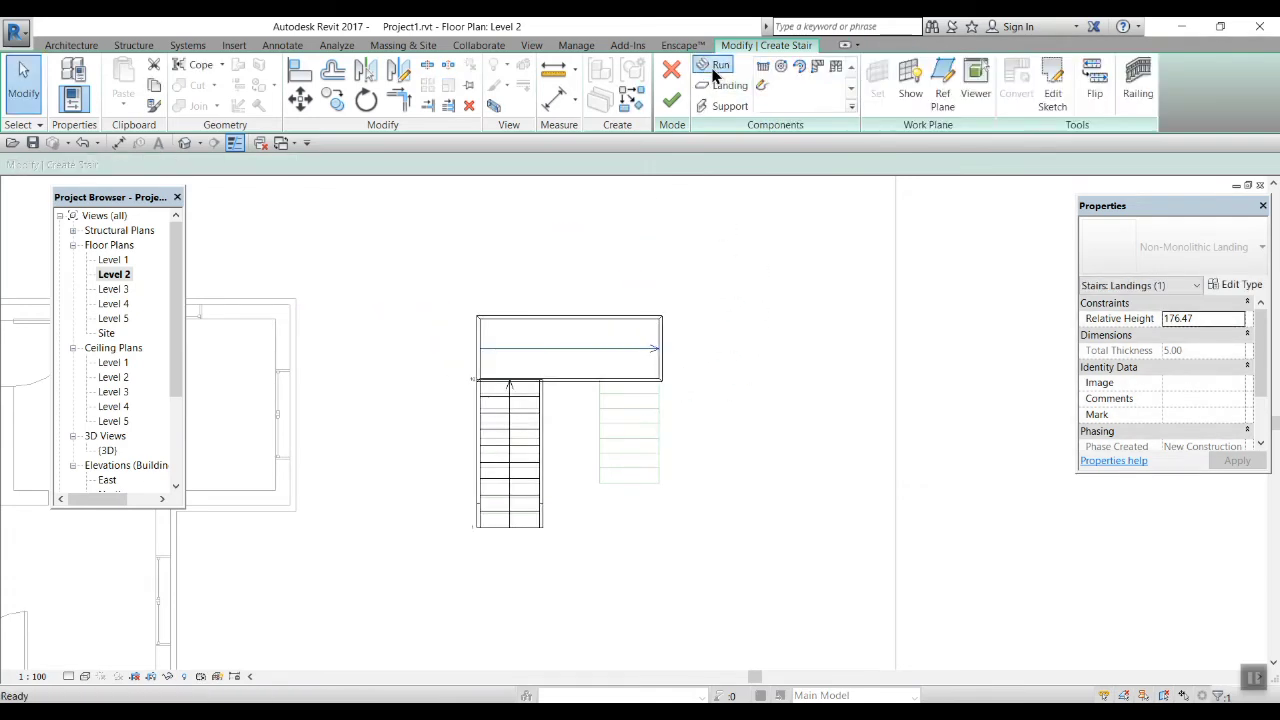
- Draw a second straight run with 7 risers from the landing along the shorter green flight and finish the stair
click(716, 67)
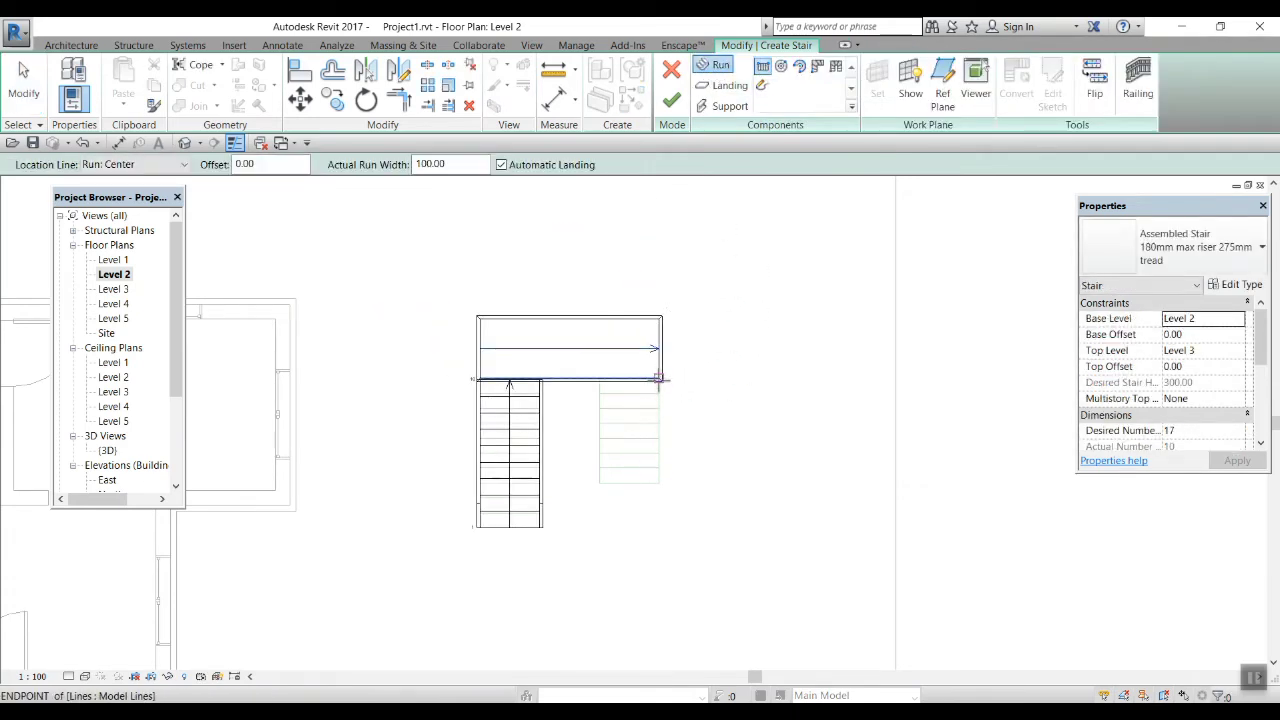
click(628, 379)
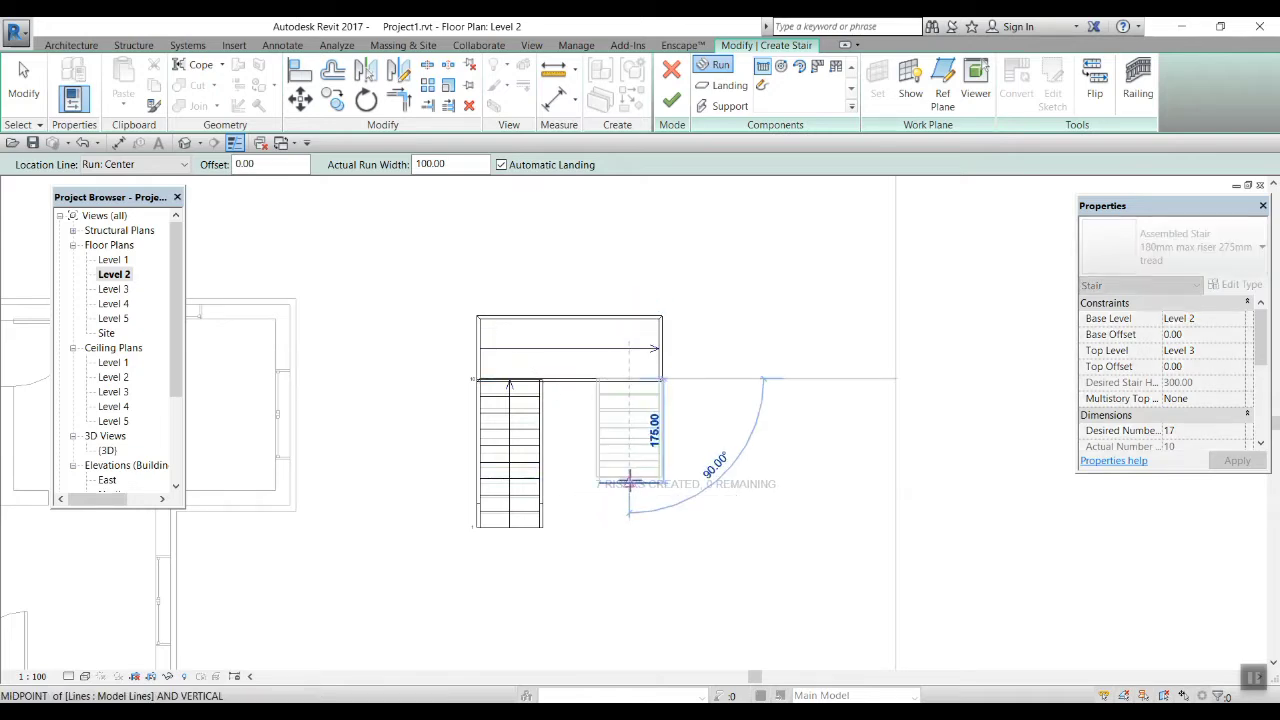
click(629, 483)
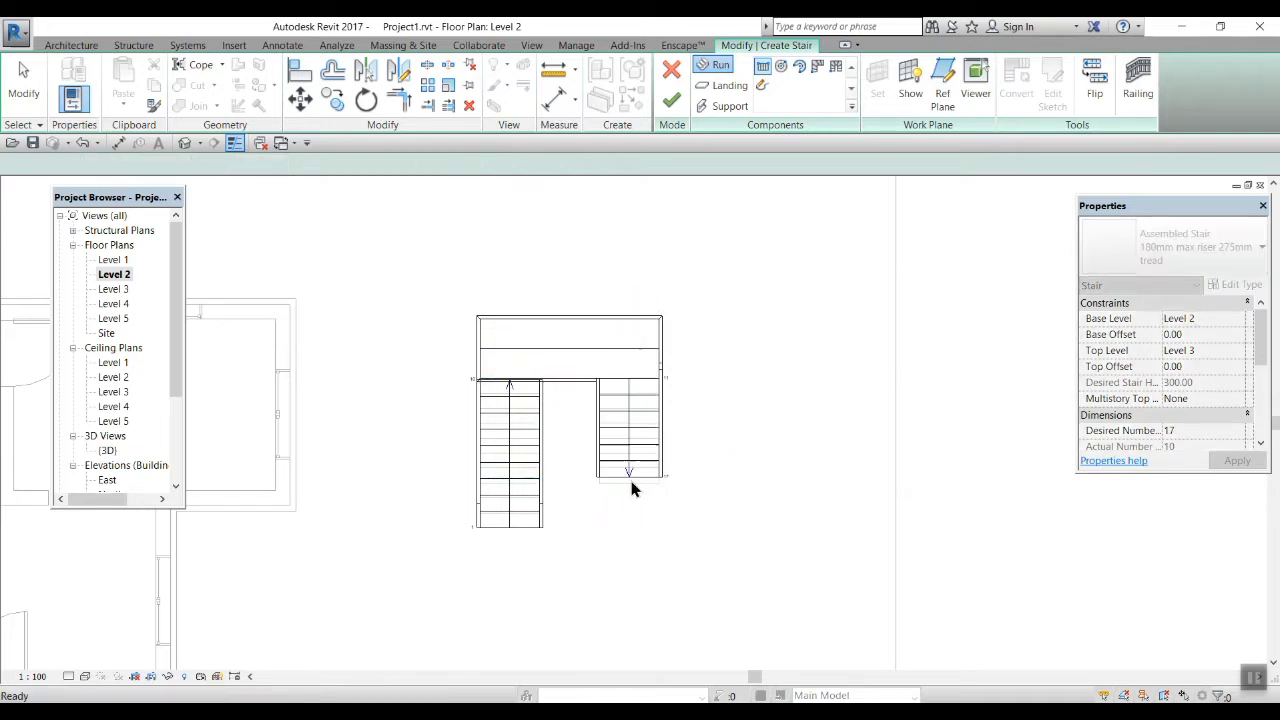
click(671, 104)
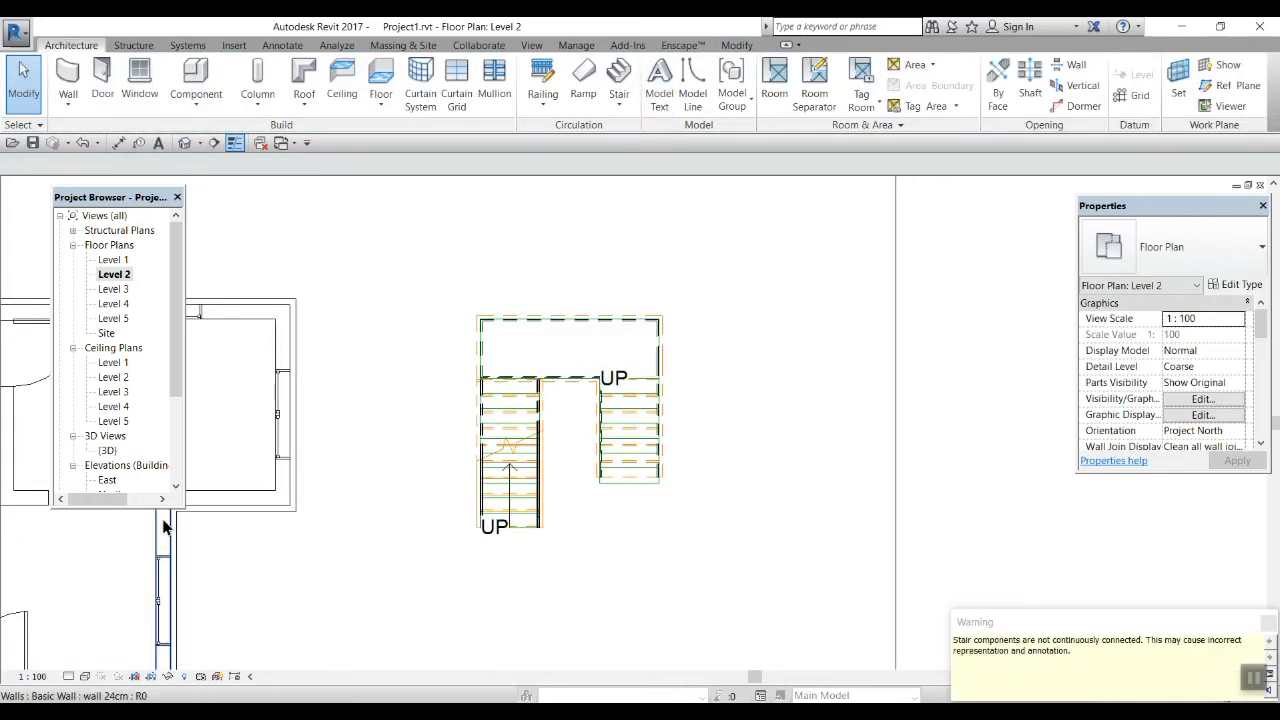
- Examine the two stair runs, the landing and their railings from several angles in the 3D view
double_click(107, 450)
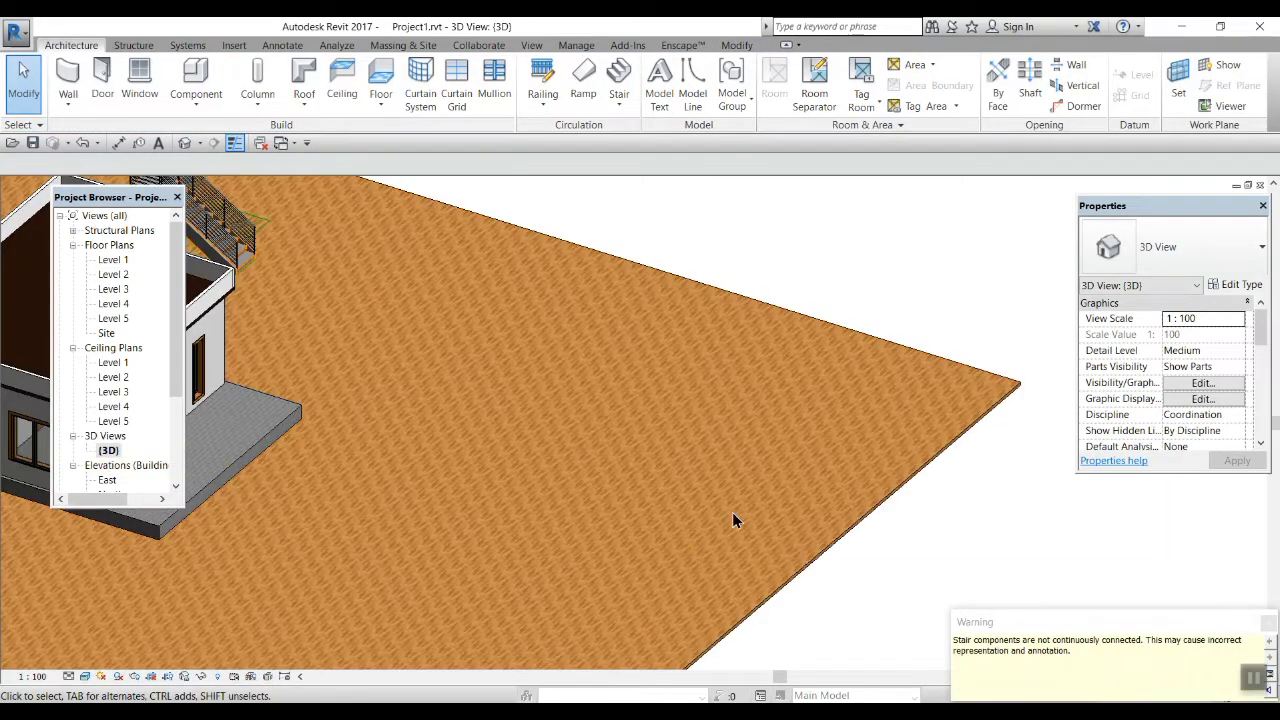
scroll(732, 520, down, 3)
scroll(466, 363, up, 5)
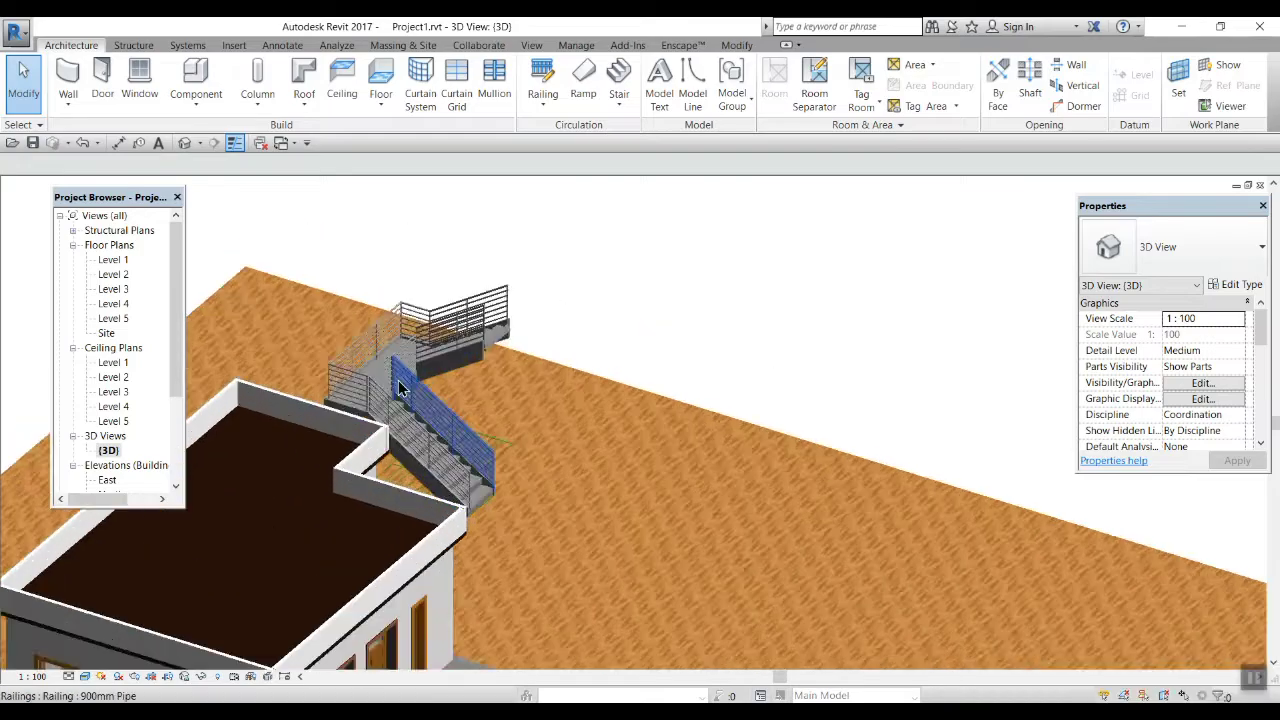
scroll(400, 388, up, 2)
middle_drag(626, 431, 621, 321)
scroll(618, 326, up, 1)
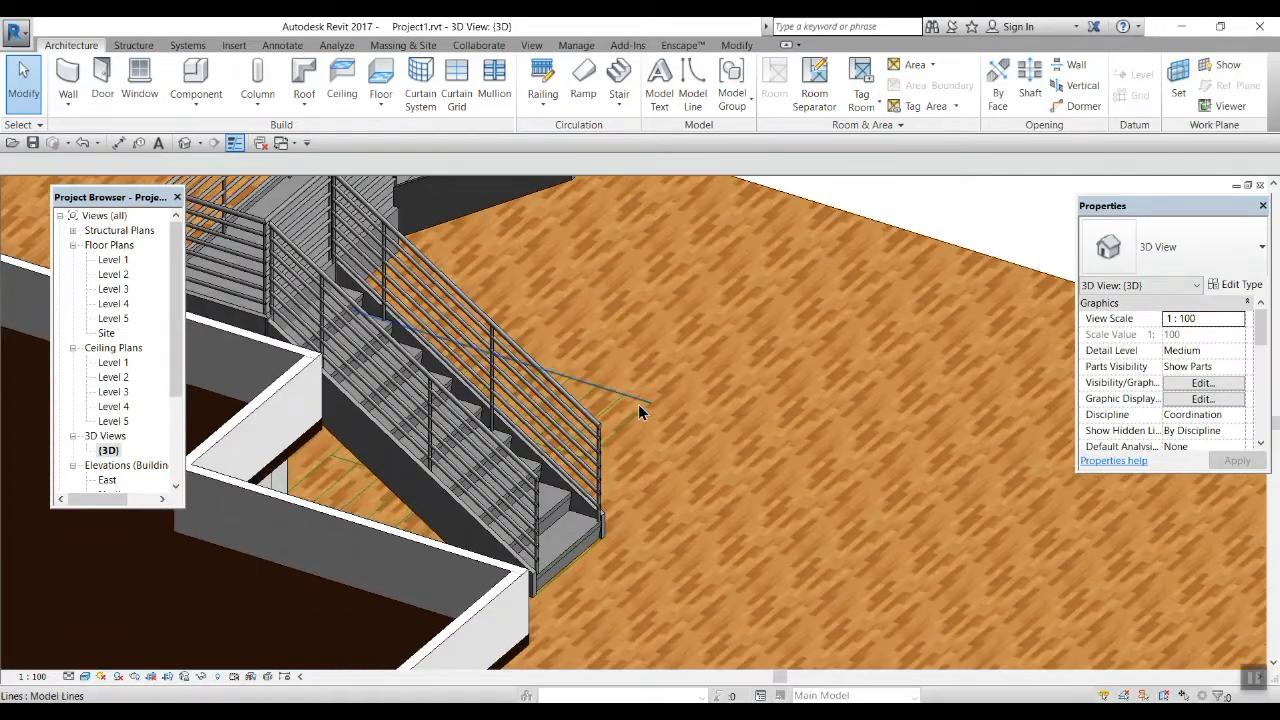
shift+middle_drag(640, 406, 645, 455)
scroll(540, 282, up, 1)
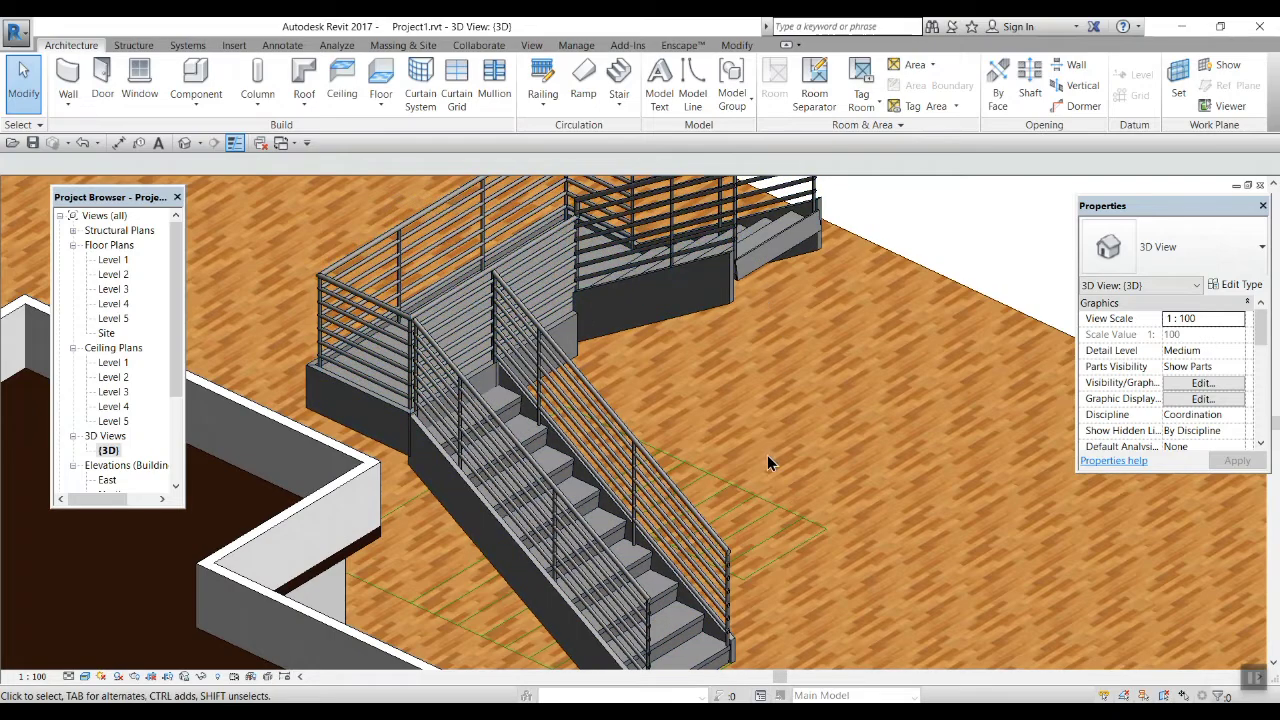
middle_drag(767, 462, 200, 390)
shift+middle_drag(825, 385, 768, 404)
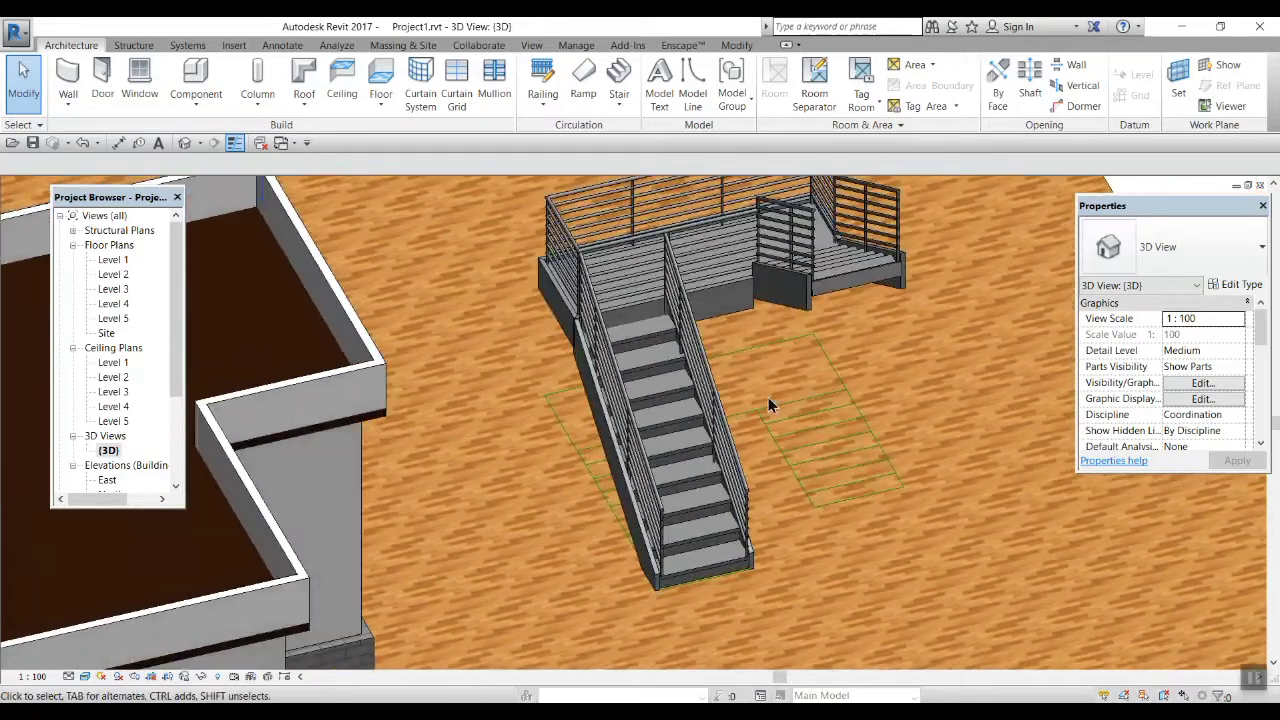
- Draw two side-by-side model line rectangles, about 100 by 230 cm each, below the stair on the Level 2 plan
double_click(112, 274)
scroll(637, 517, down, 3)
middle_drag(674, 491, 732, 492)
scroll(544, 545, up, 3)
middle_drag(544, 545, 625, 344)
click(693, 88)
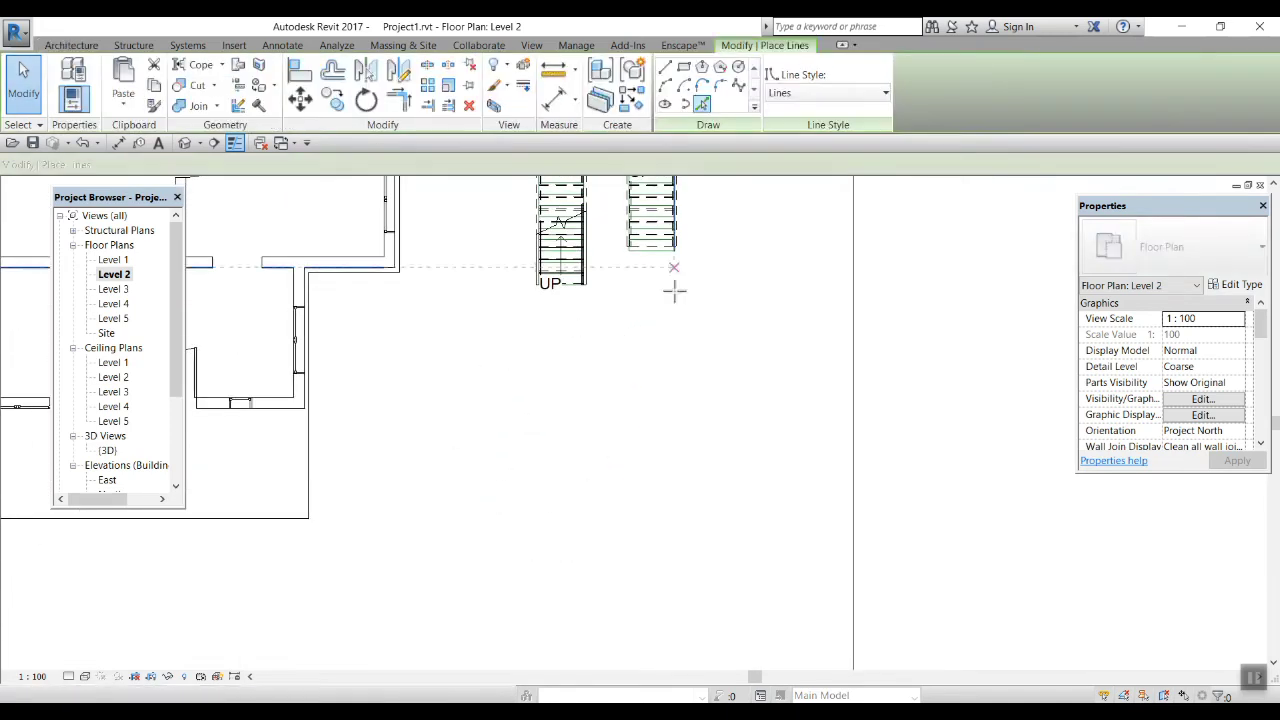
click(683, 68)
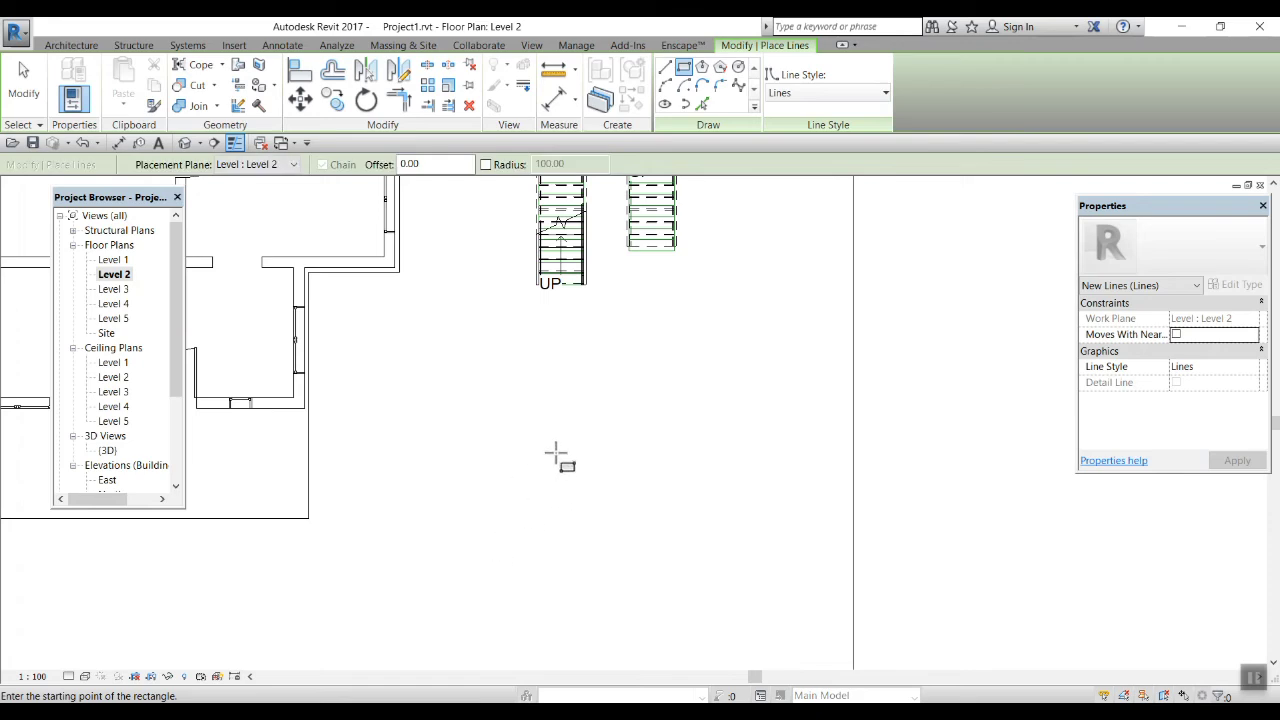
click(597, 540)
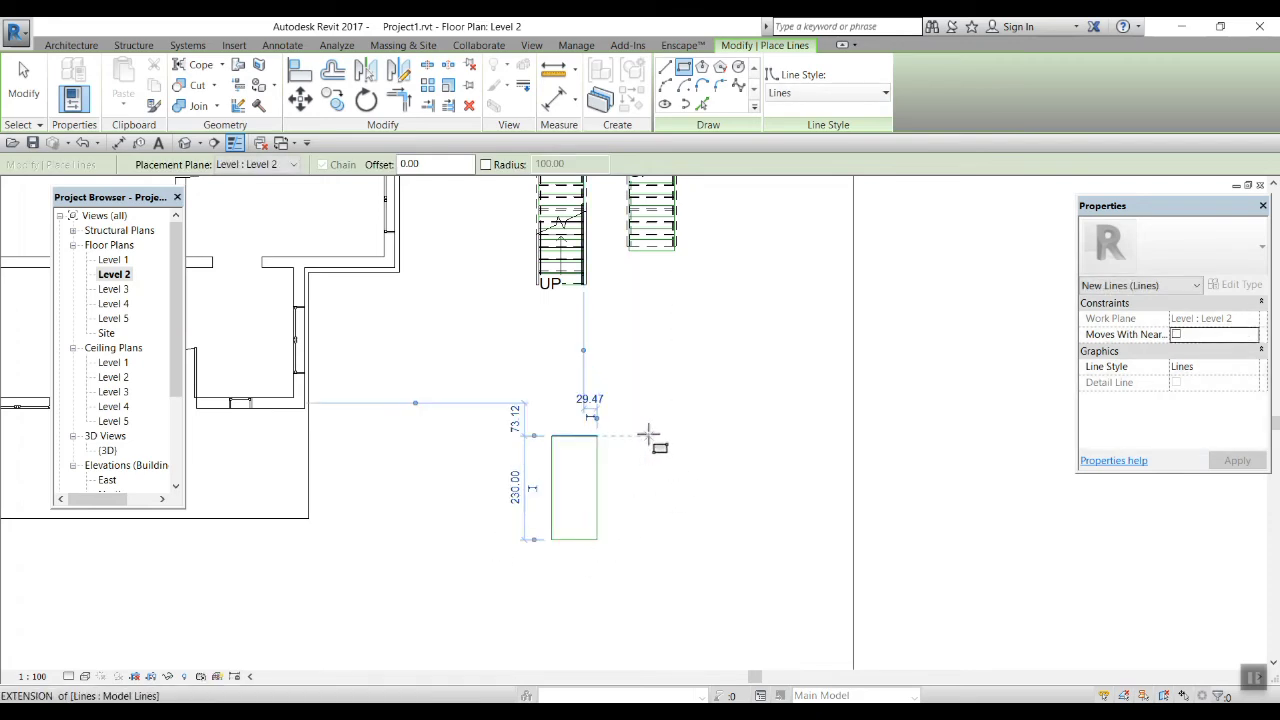
click(648, 435)
click(693, 540)
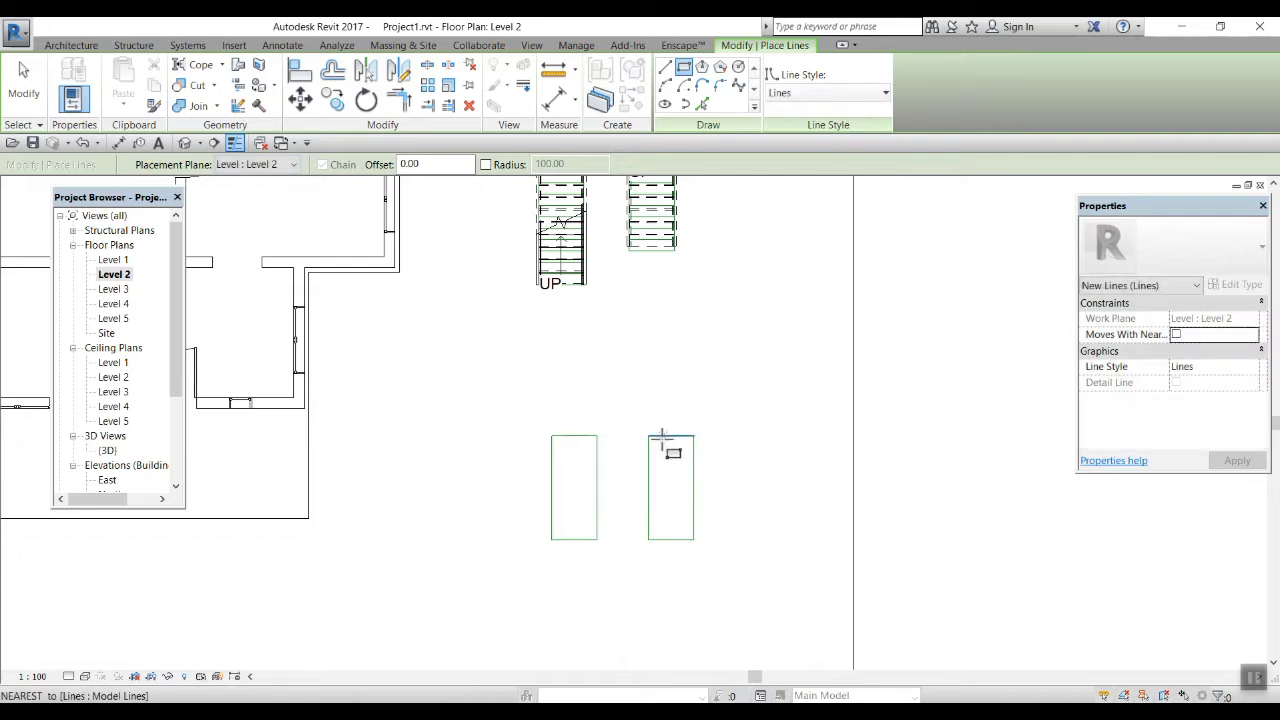
- Set the width of the rectangle farther from the house to 100 cm
key(Escape)
click(662, 436)
click(694, 483)
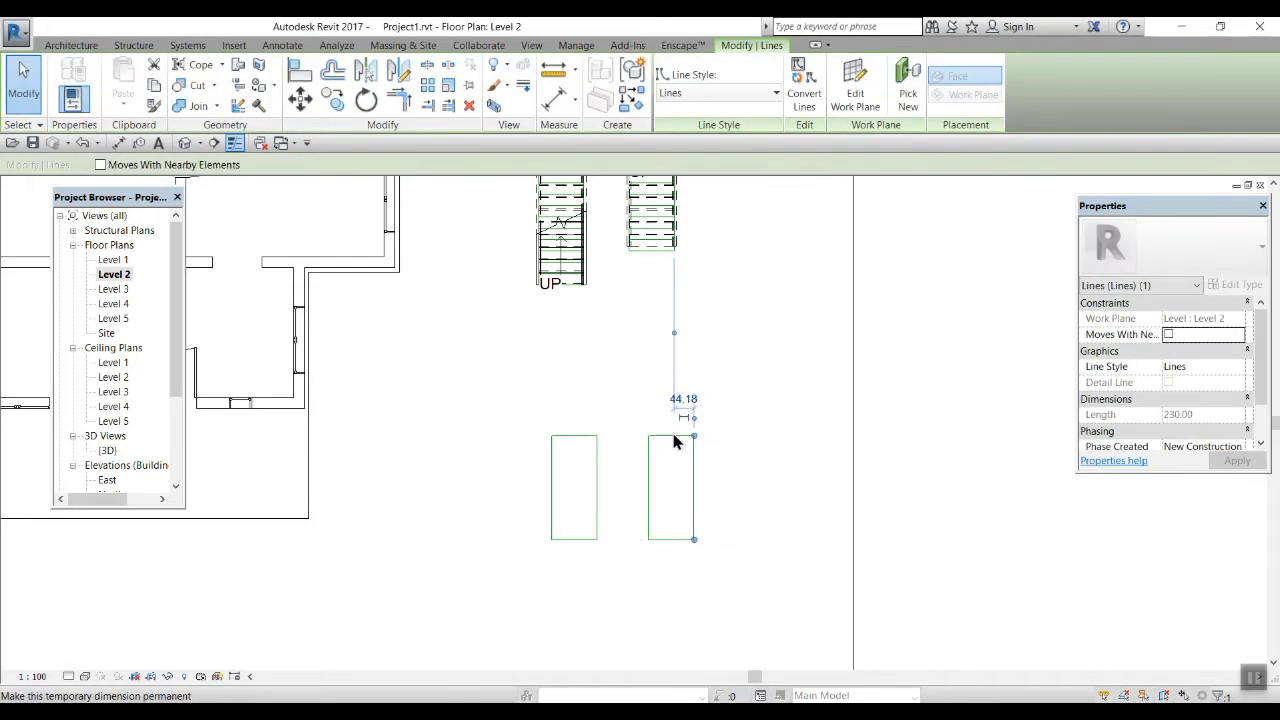
click(650, 483)
click(677, 560)
text(100)
key(Return)
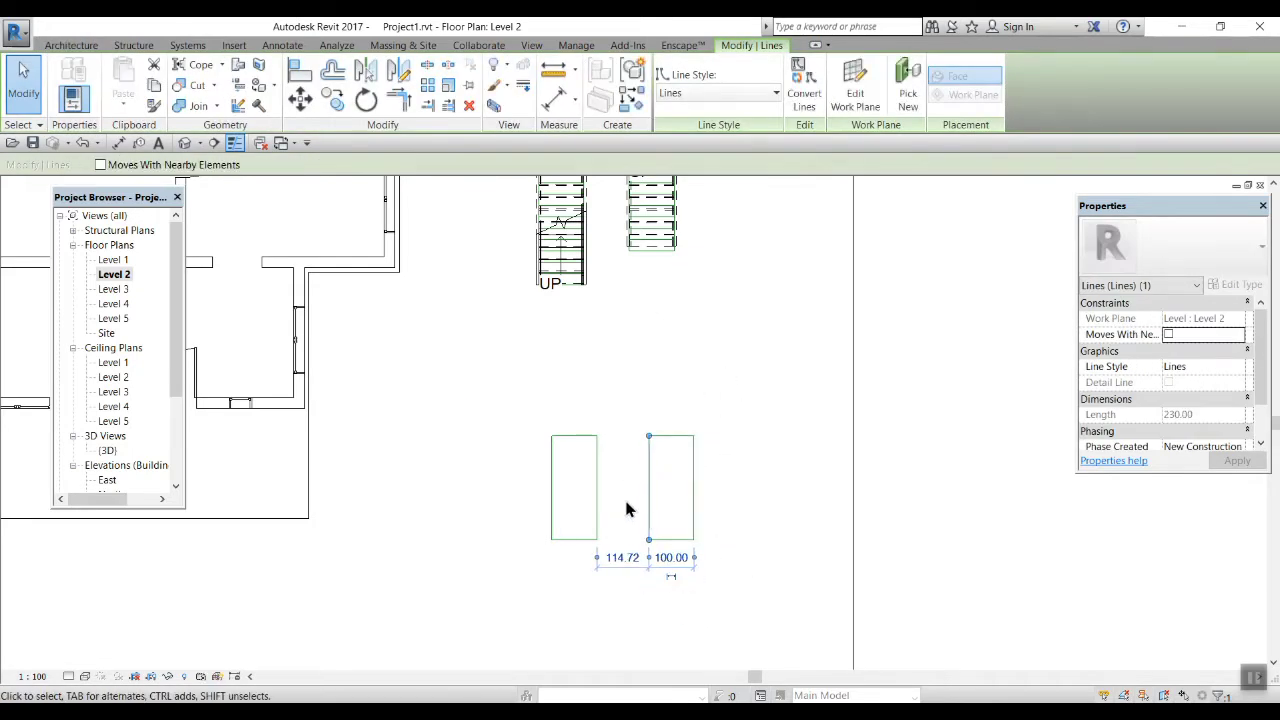
- Set the gap between the two rectangles to 100 cm by repositioning the inner line of the rectangle nearer the house
click(591, 491)
click(597, 487)
click(627, 398)
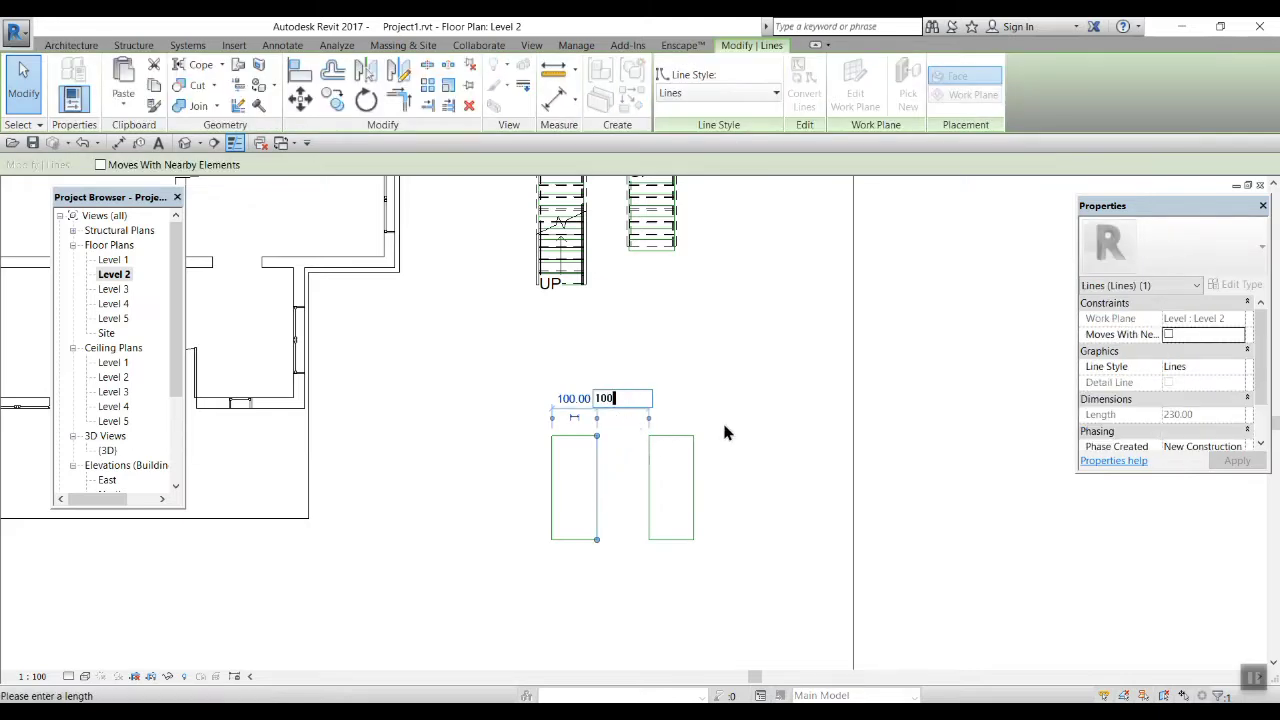
key(Return)
click(577, 398)
text(10)
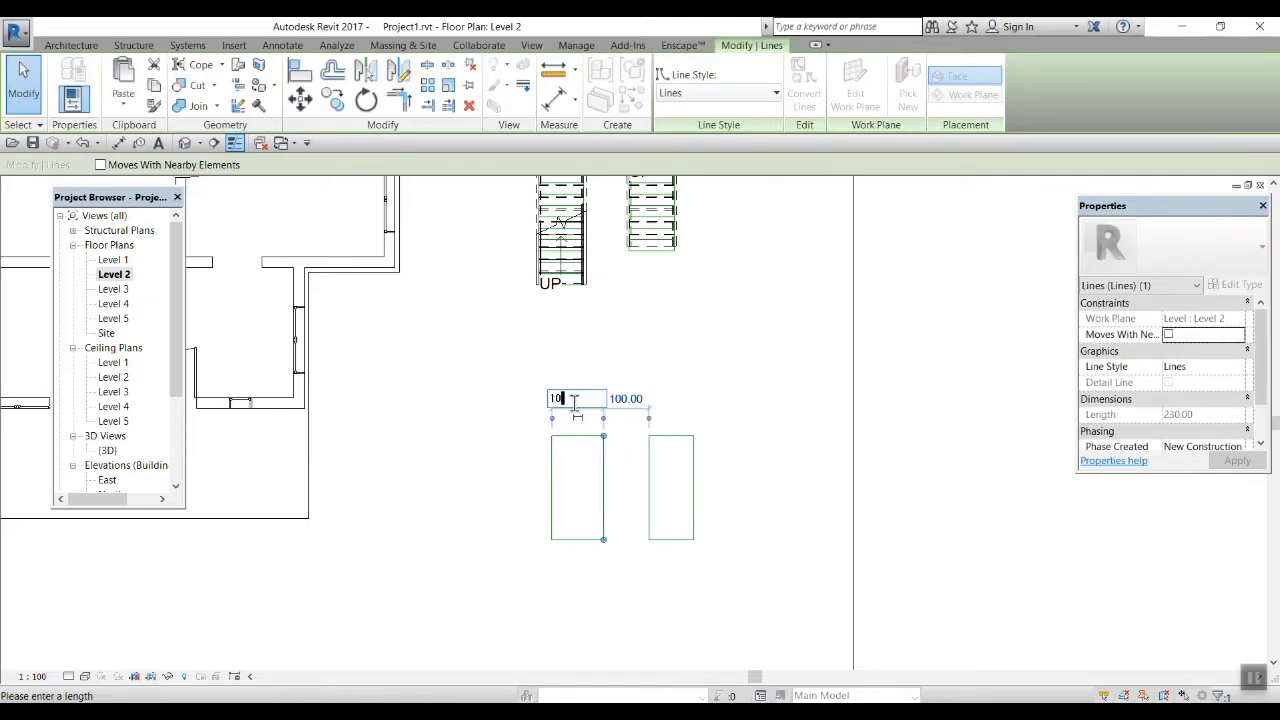
text(0)
key(Return)
click(626, 398)
text(0)
key(Return)
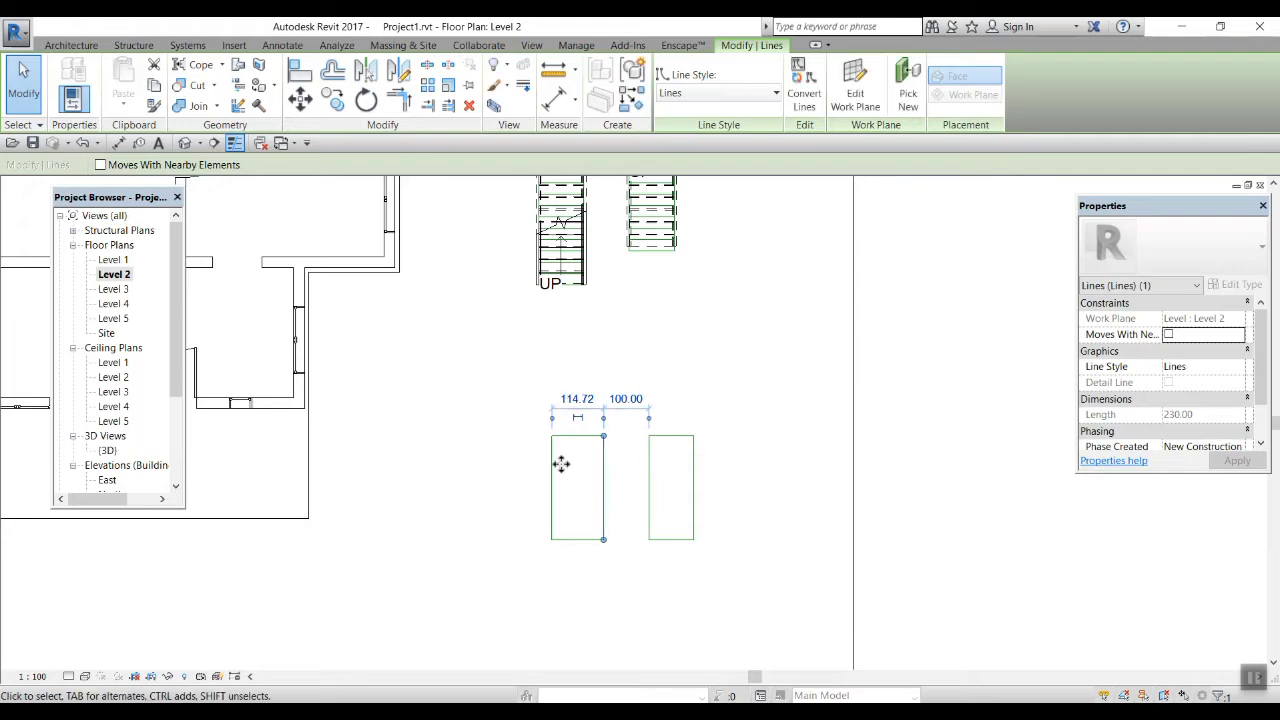
- Set the width of the rectangle nearer the house to 100 cm by repositioning its outer line
click(514, 408)
click(555, 455)
click(578, 558)
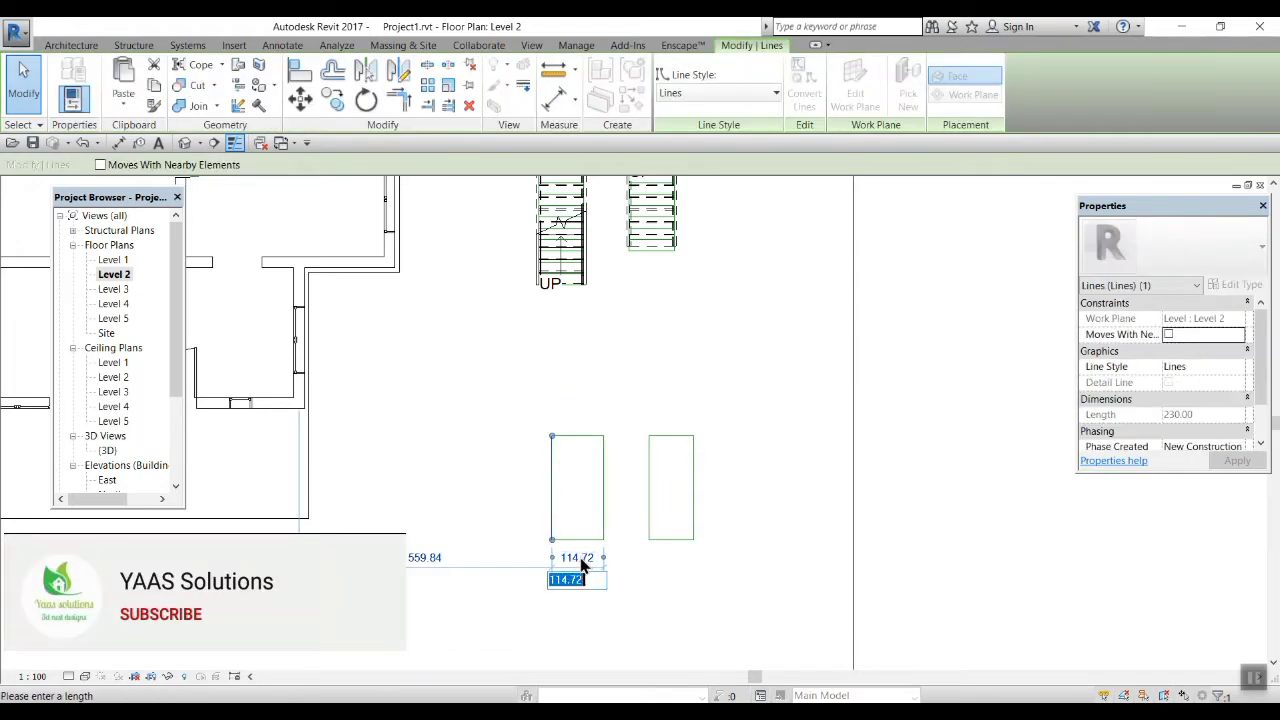
text(100)
key(Return)
click(684, 590)
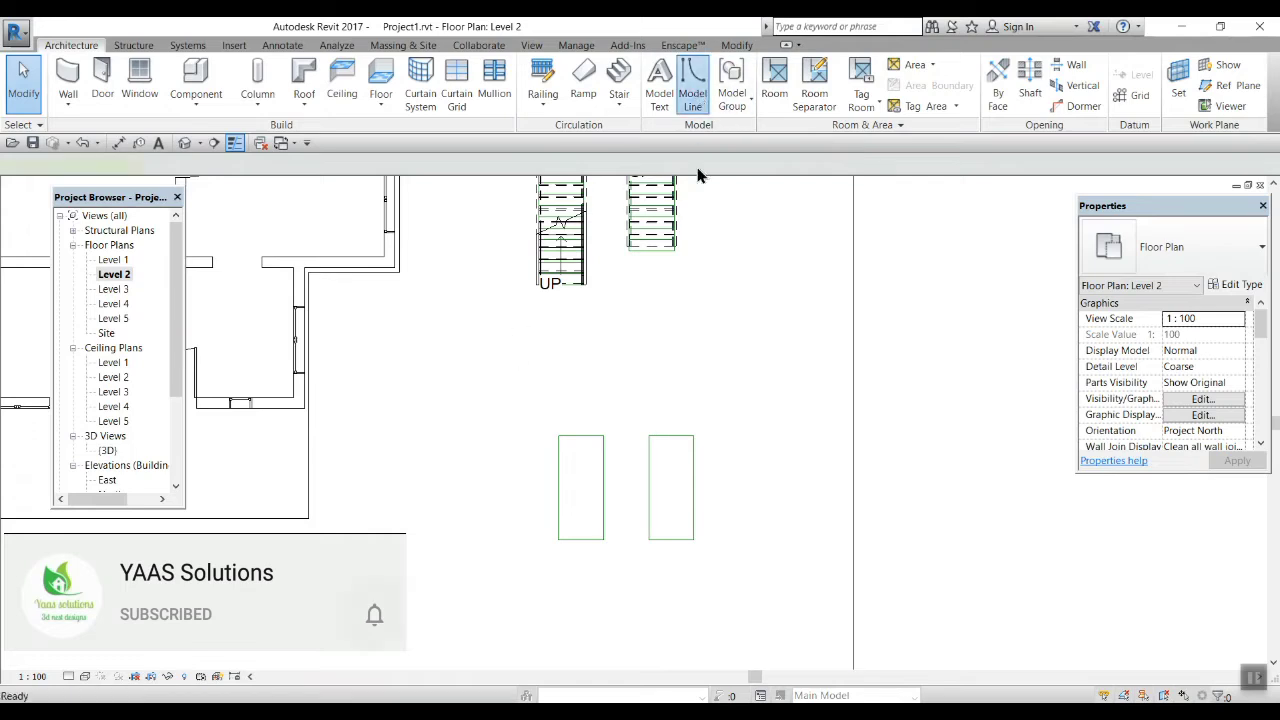
- Draw a model line arc bulging upward between the outer upper corners of the two rectangles
click(692, 92)
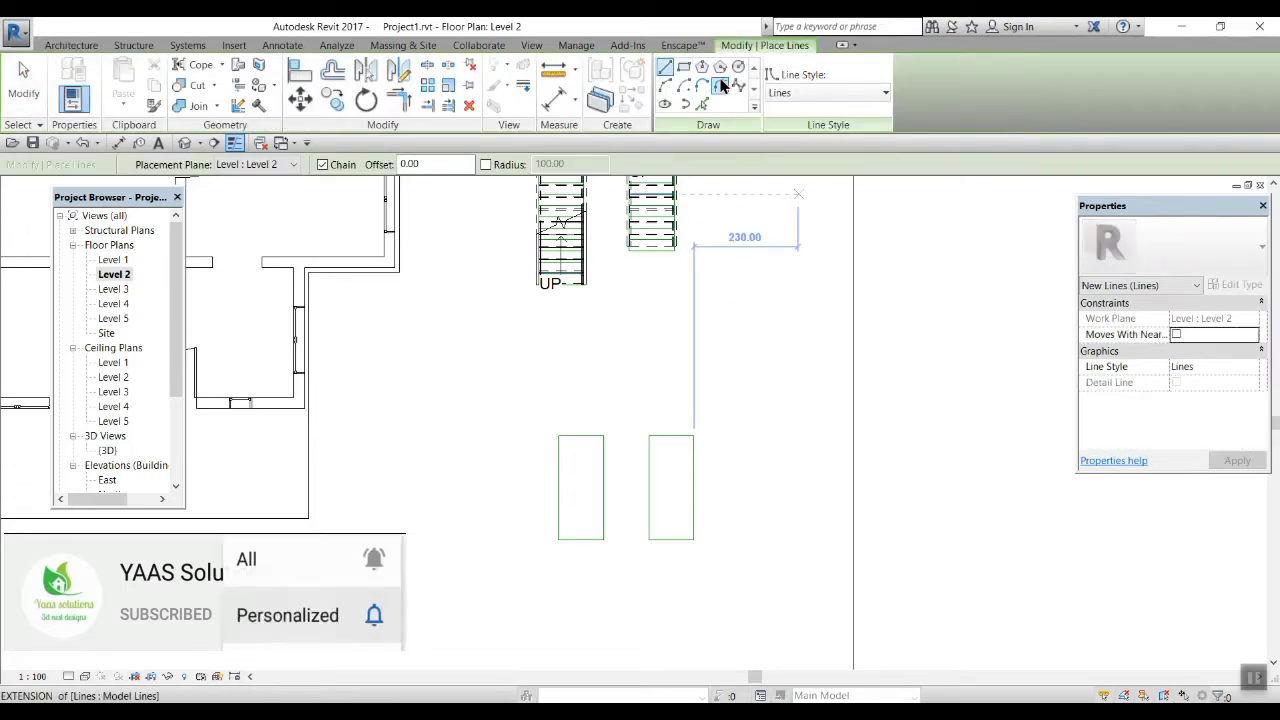
click(558, 436)
click(693, 436)
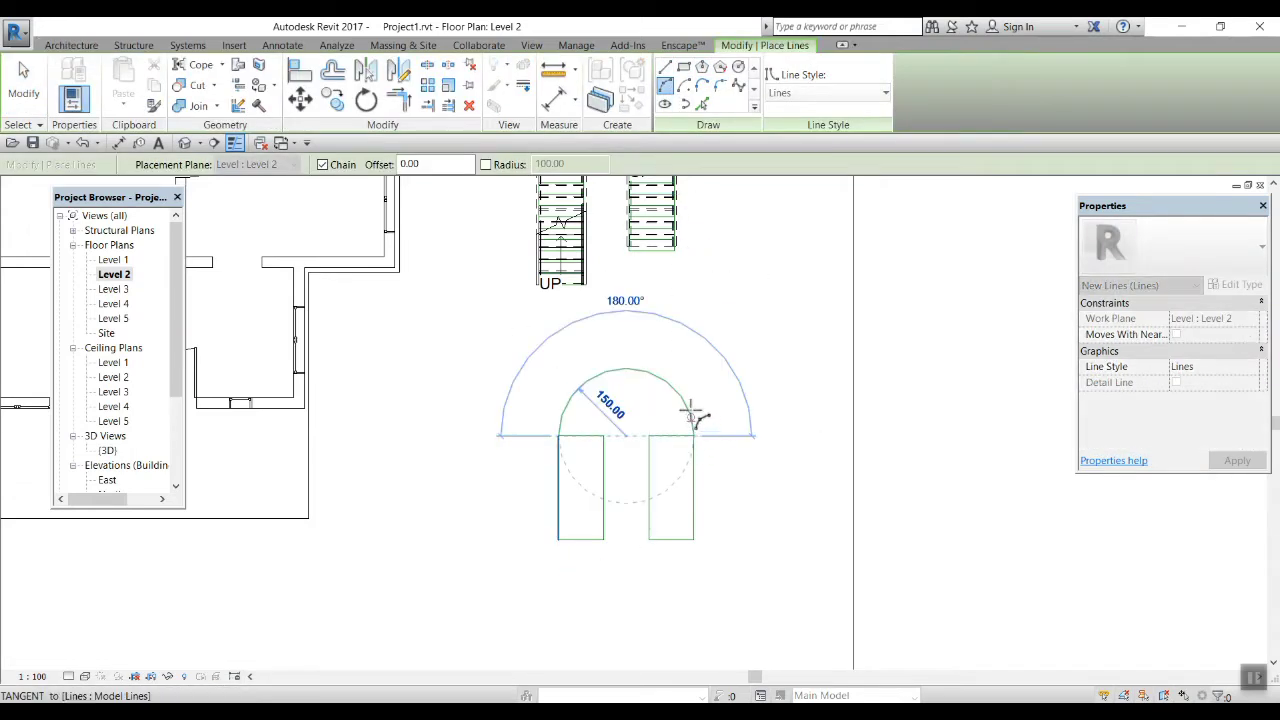
click(628, 385)
key(Escape)
key(Escape)
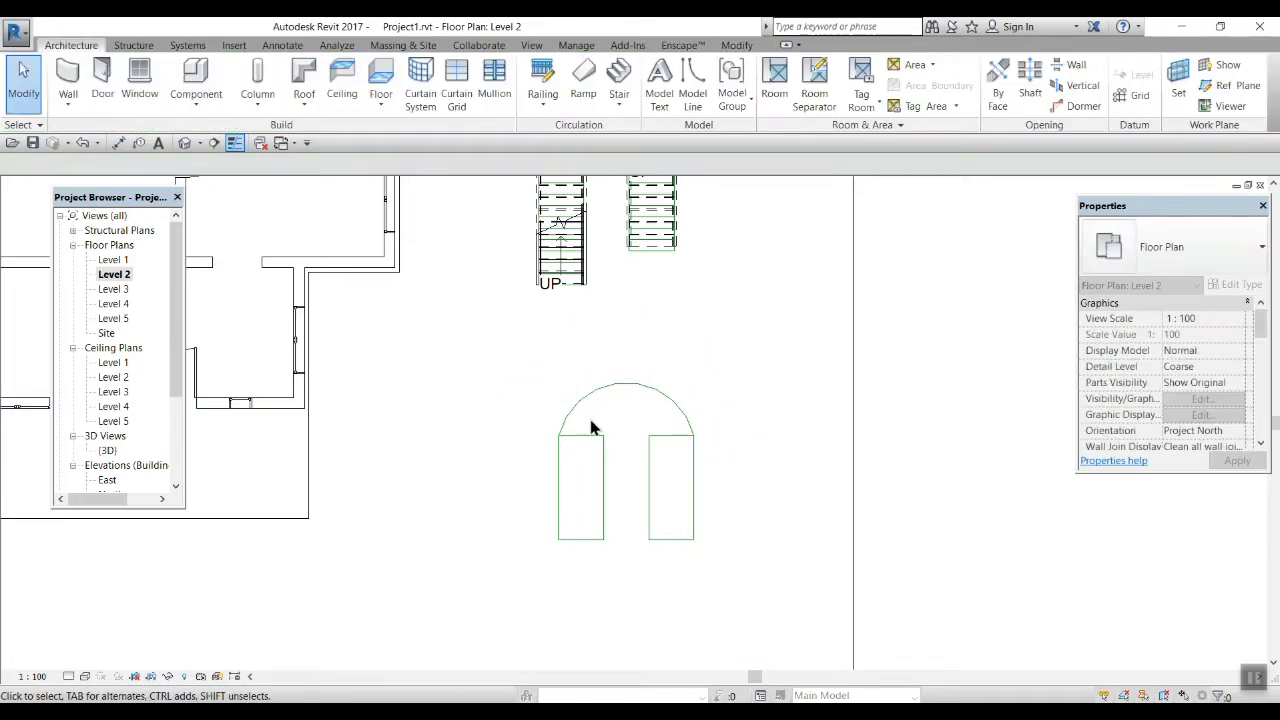
- Start a component stair and draw a 220 cm straight run with 9 risers up the rectangle nearer the house
scroll(591, 429, up, 2)
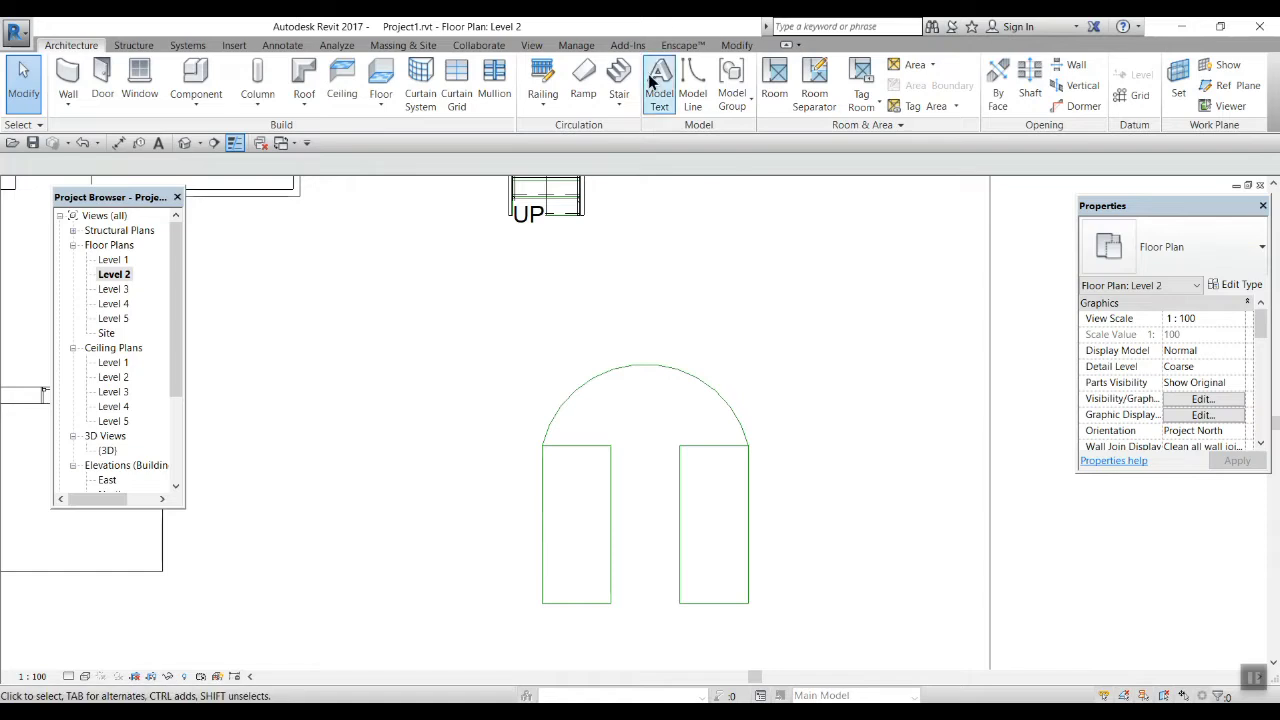
click(619, 98)
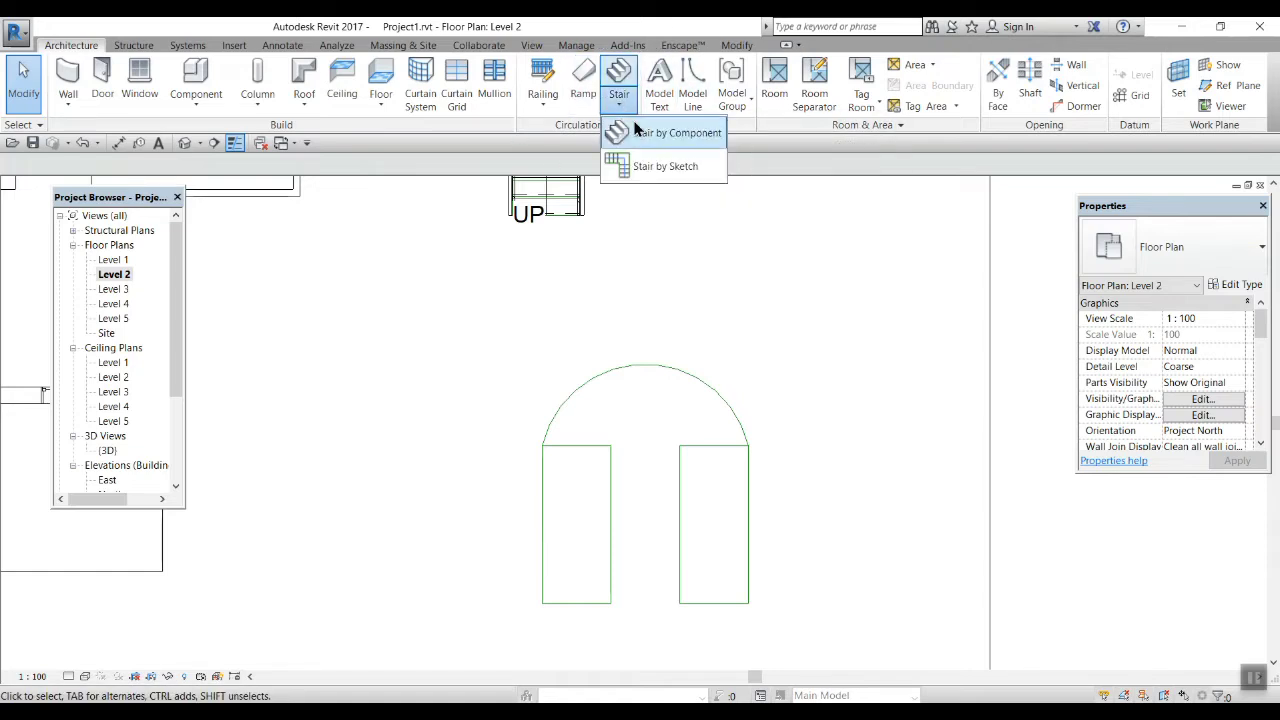
click(636, 134)
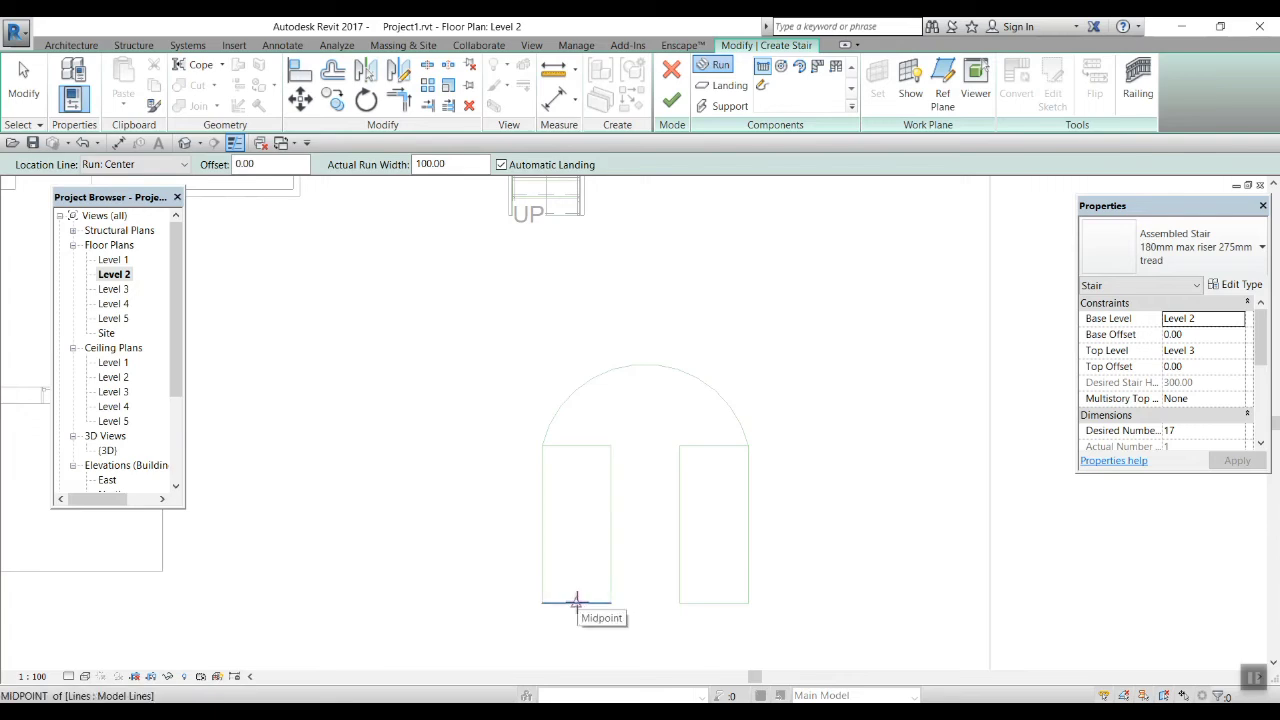
click(576, 601)
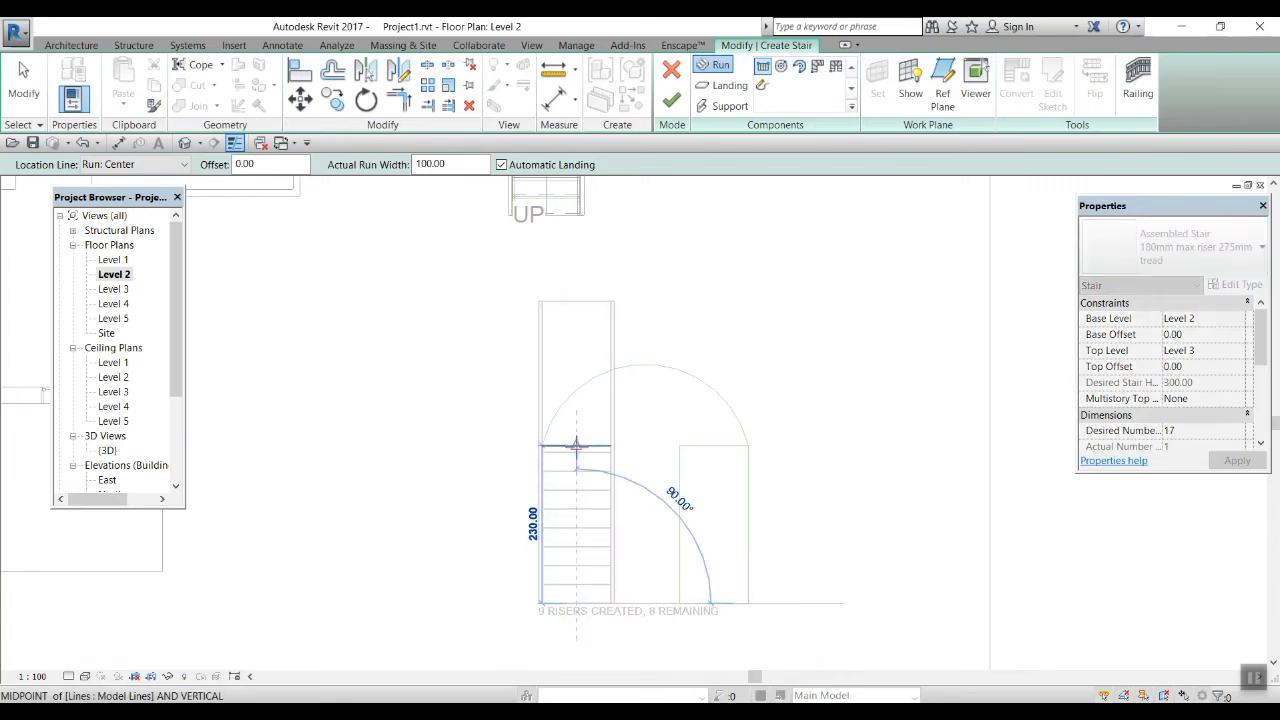
click(576, 452)
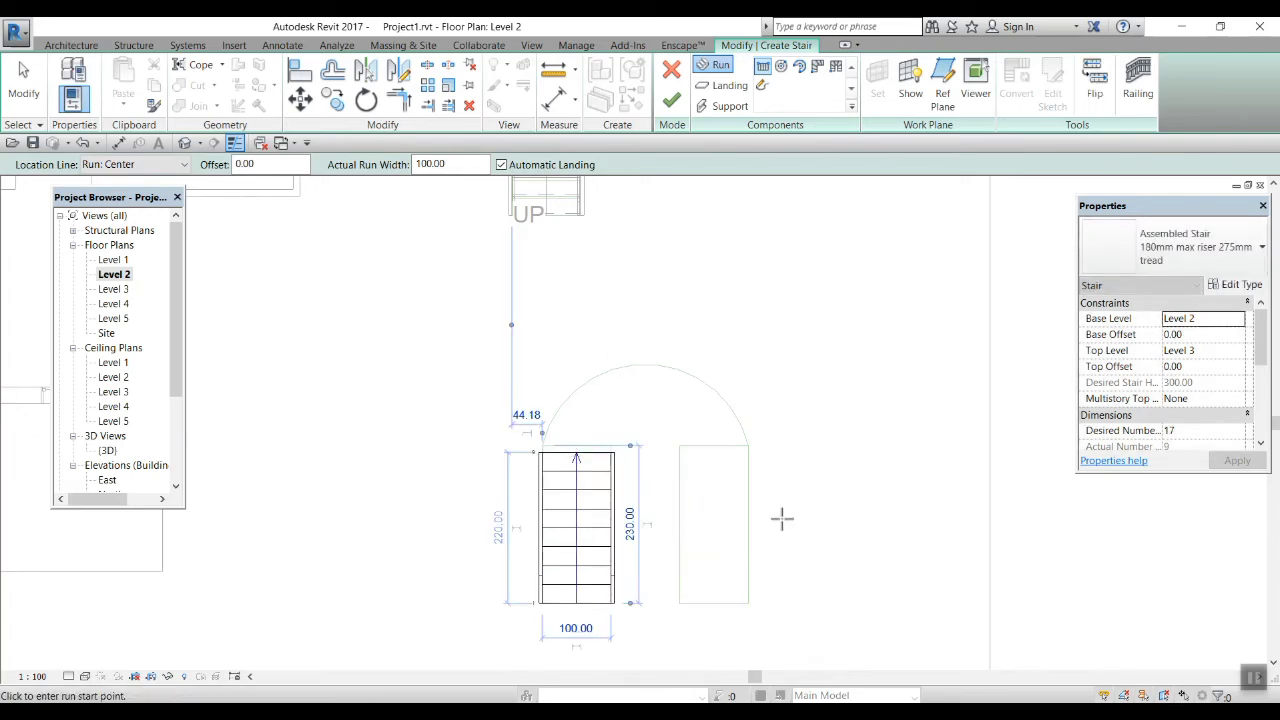
- Start a sketched landing and draw a 180° boundary arc of 150 cm radius from the run's top outer corner to the other rectangle's outer edge
click(720, 87)
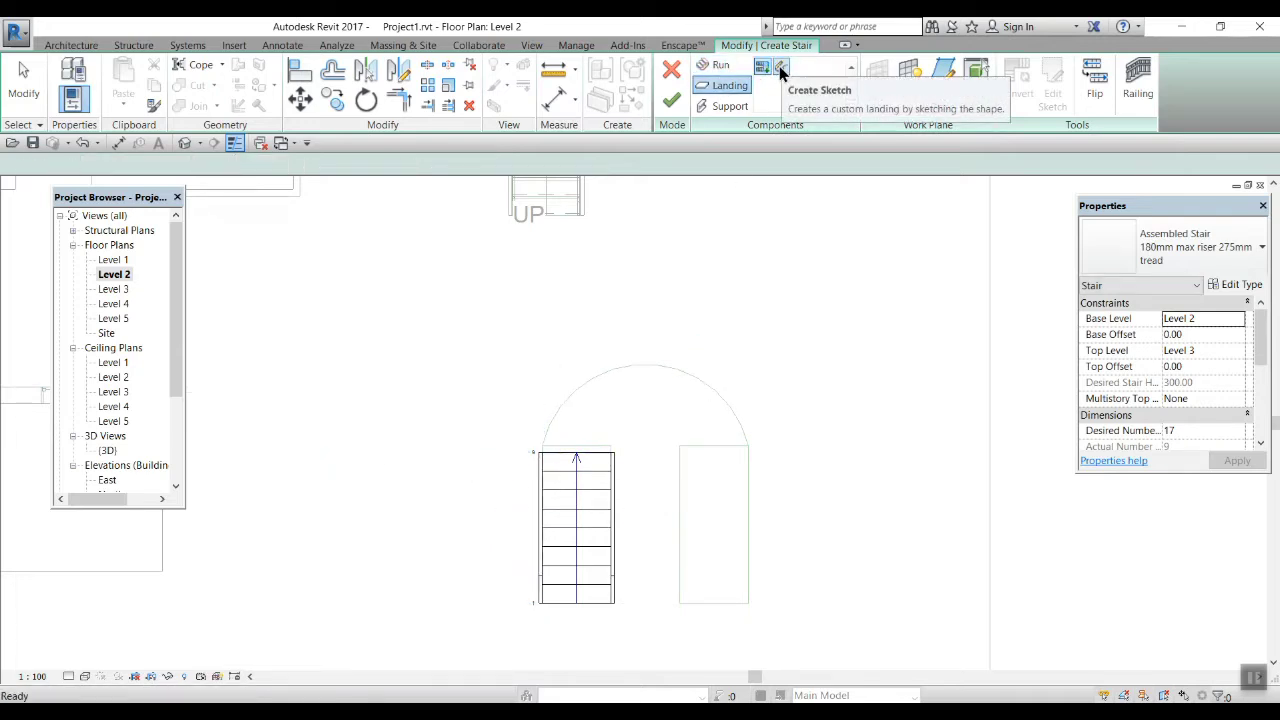
click(781, 68)
click(772, 88)
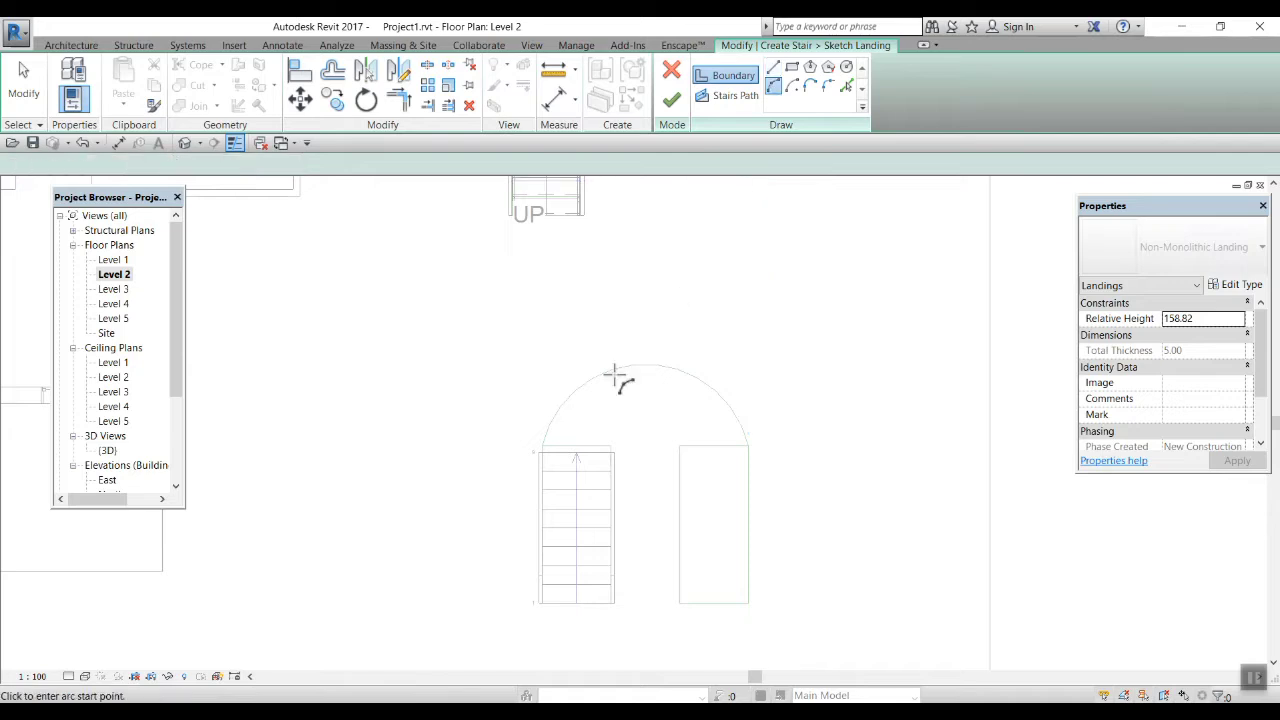
click(748, 452)
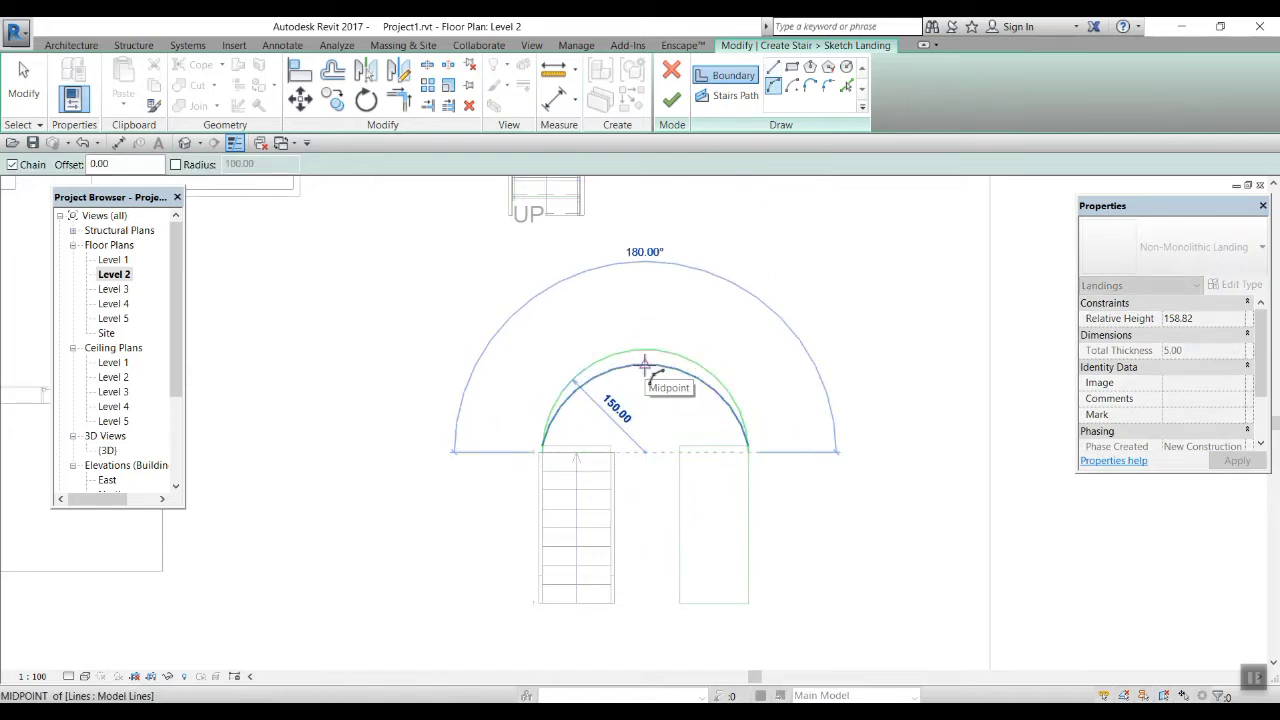
click(645, 362)
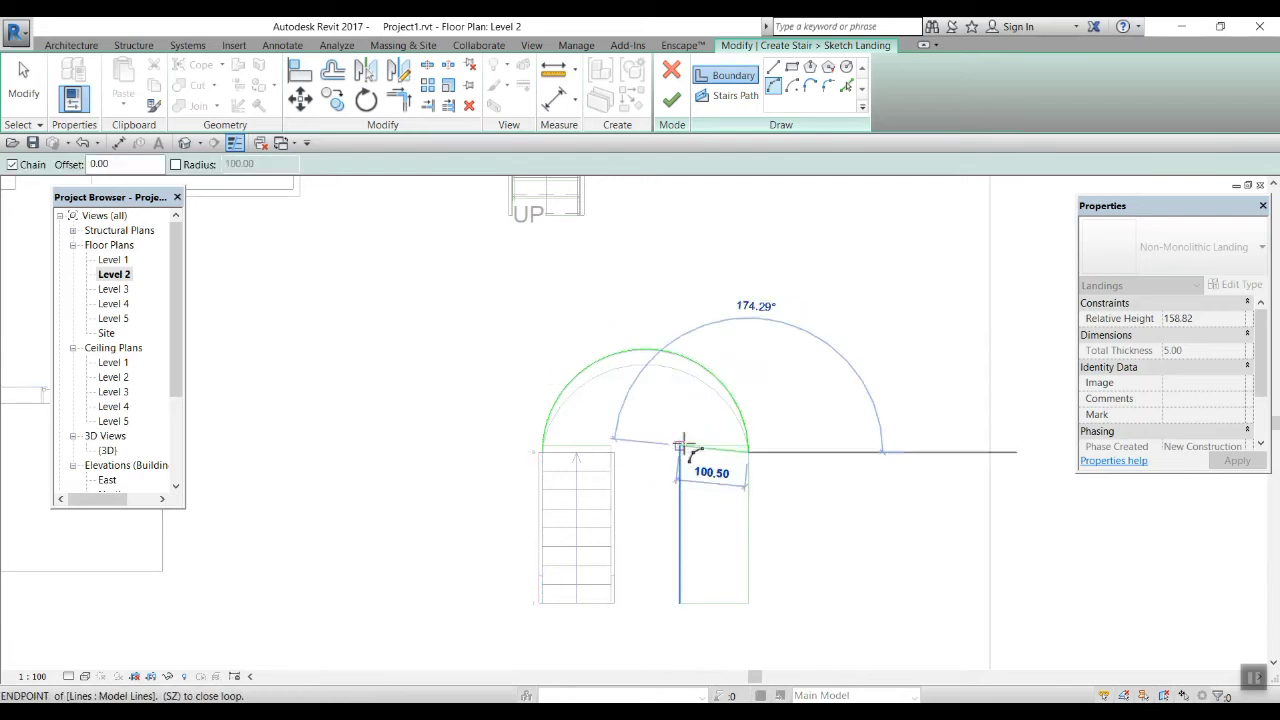
key(Escape)
key(Escape)
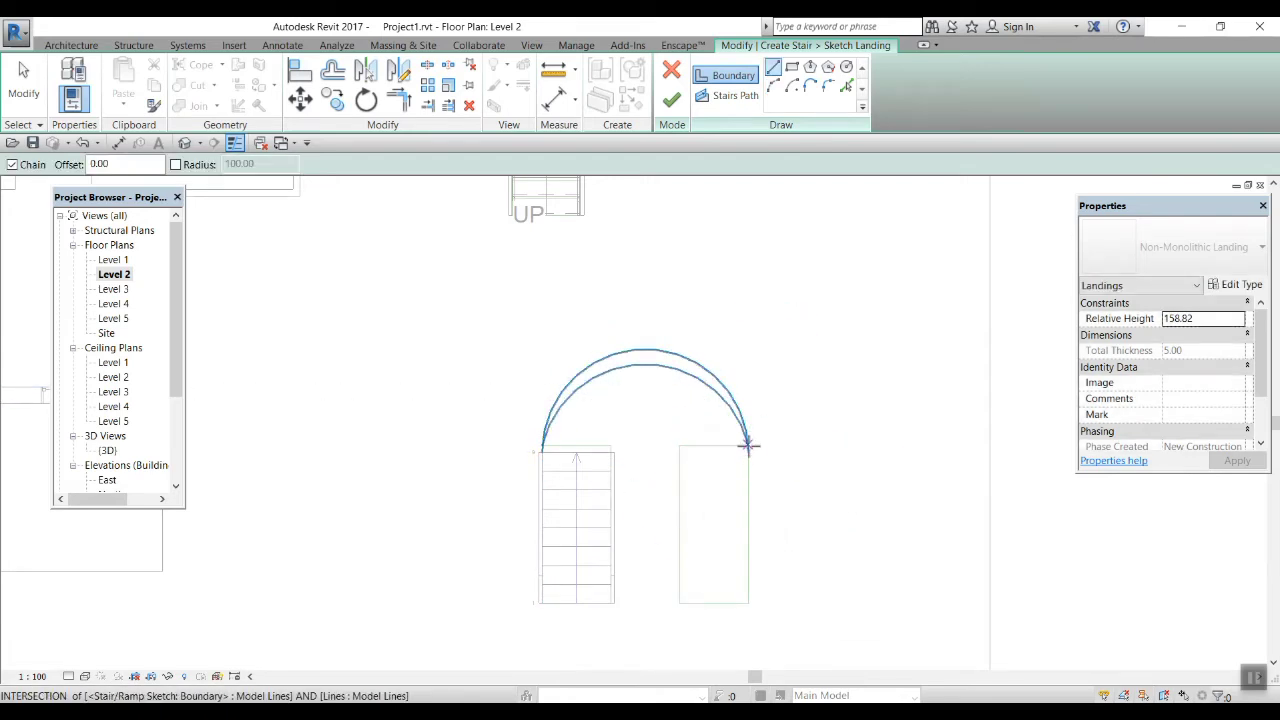
- Close the landing boundary with a 300 cm horizontal line between the arc's ends and finish the landing sketch
click(748, 446)
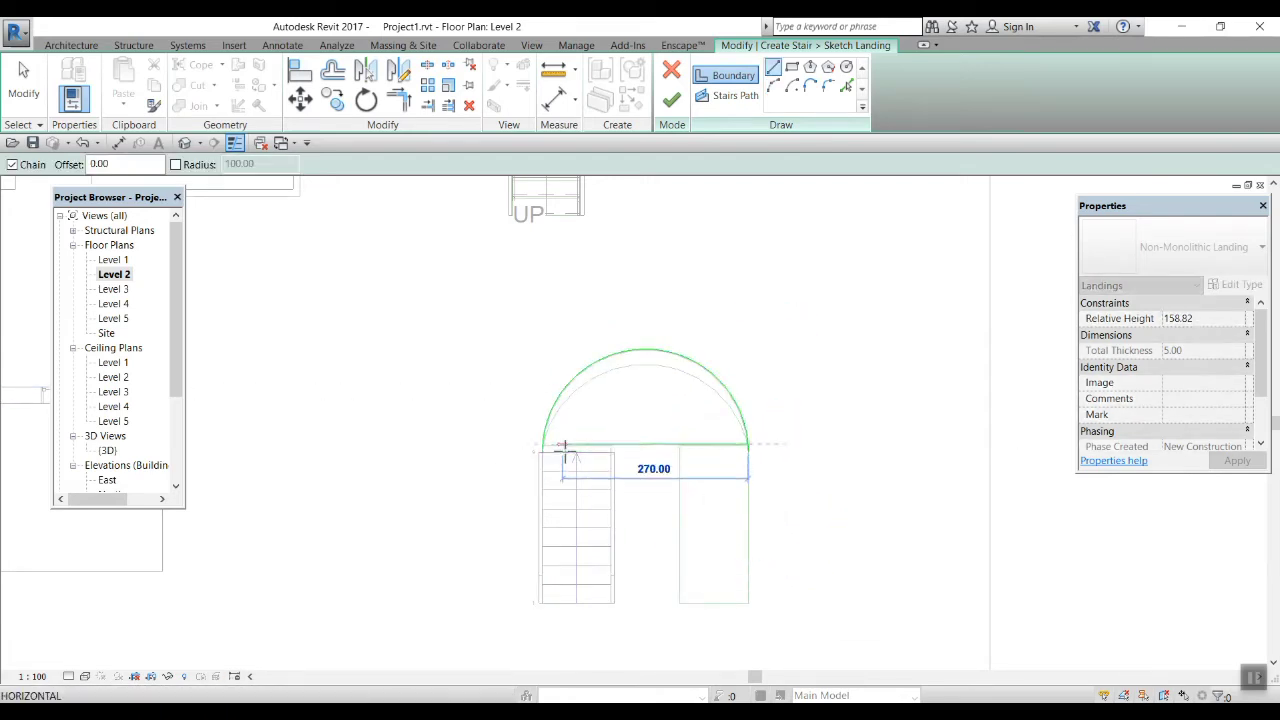
key(Escape)
click(541, 448)
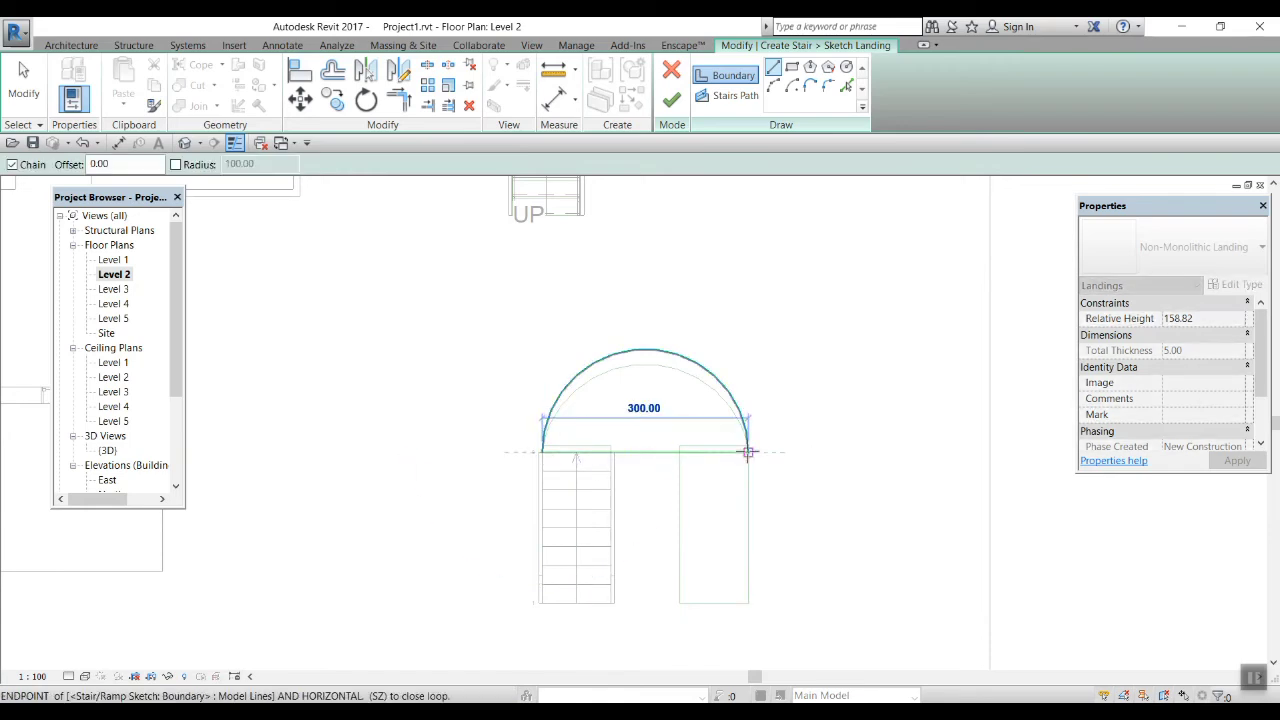
click(748, 452)
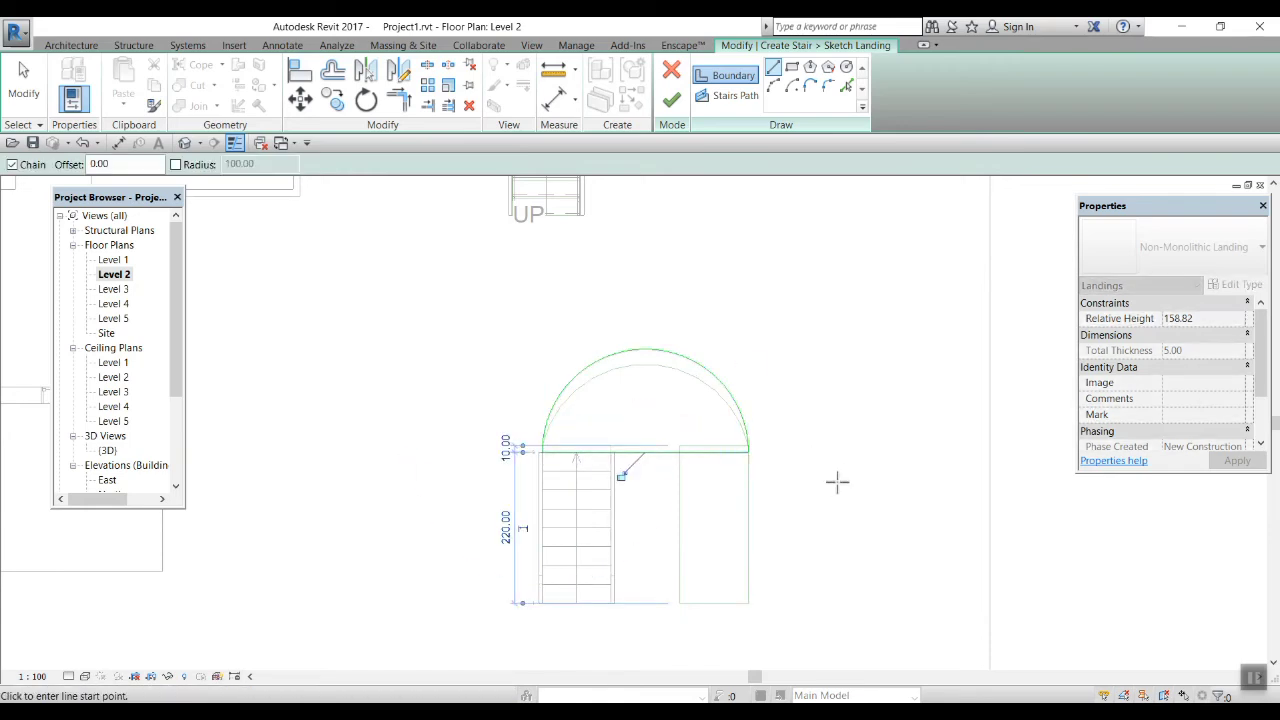
click(670, 104)
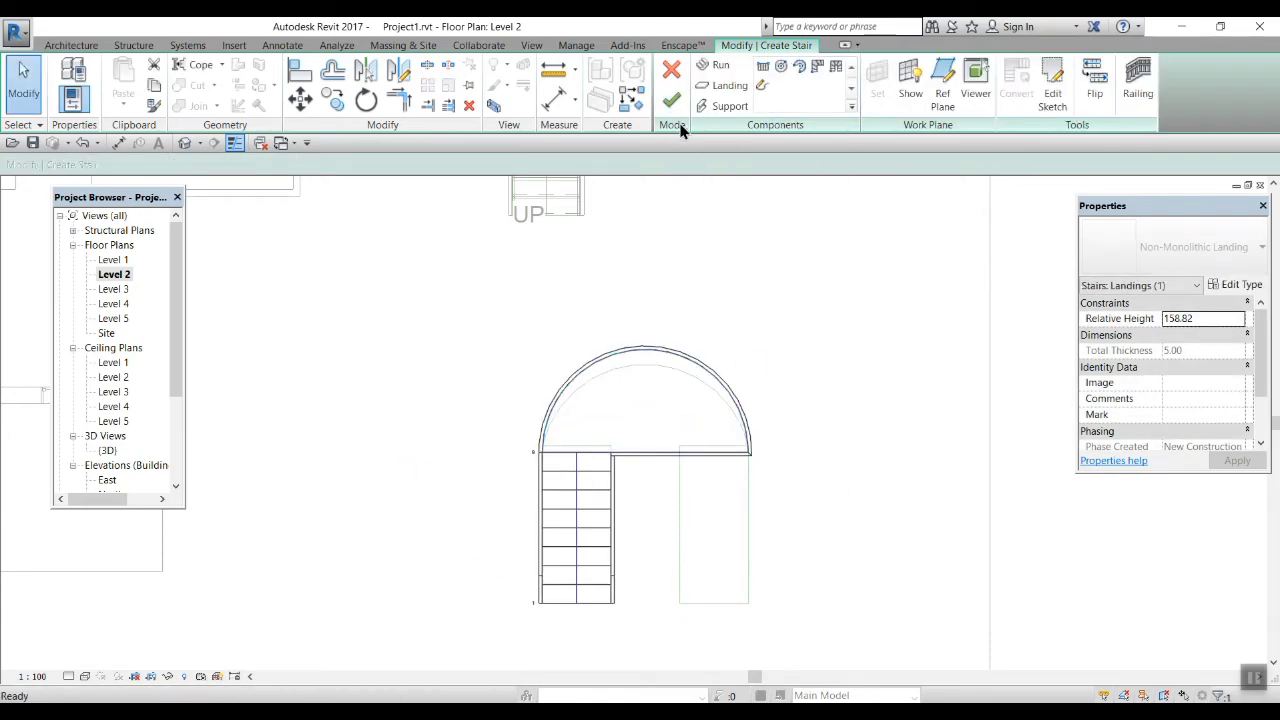
- Draw a straight run with 8 risers down the second rectangle, set it against the landing edge, and finish the stair
click(761, 67)
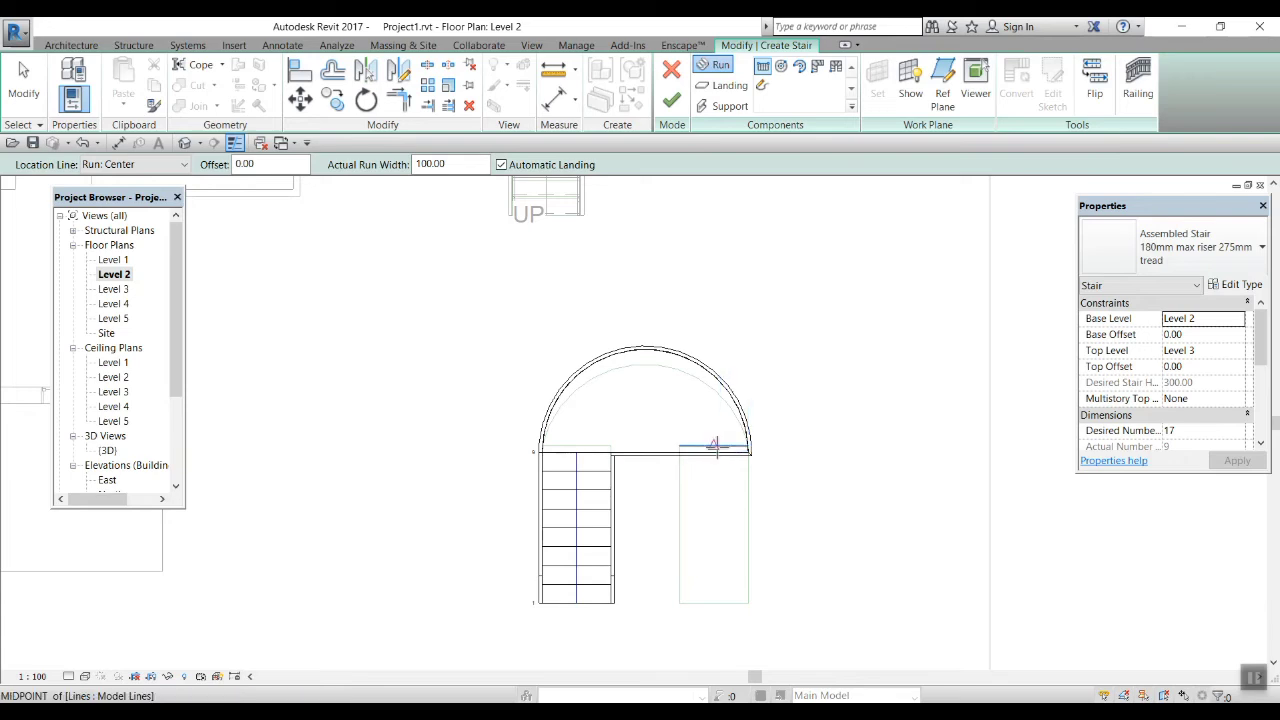
click(715, 447)
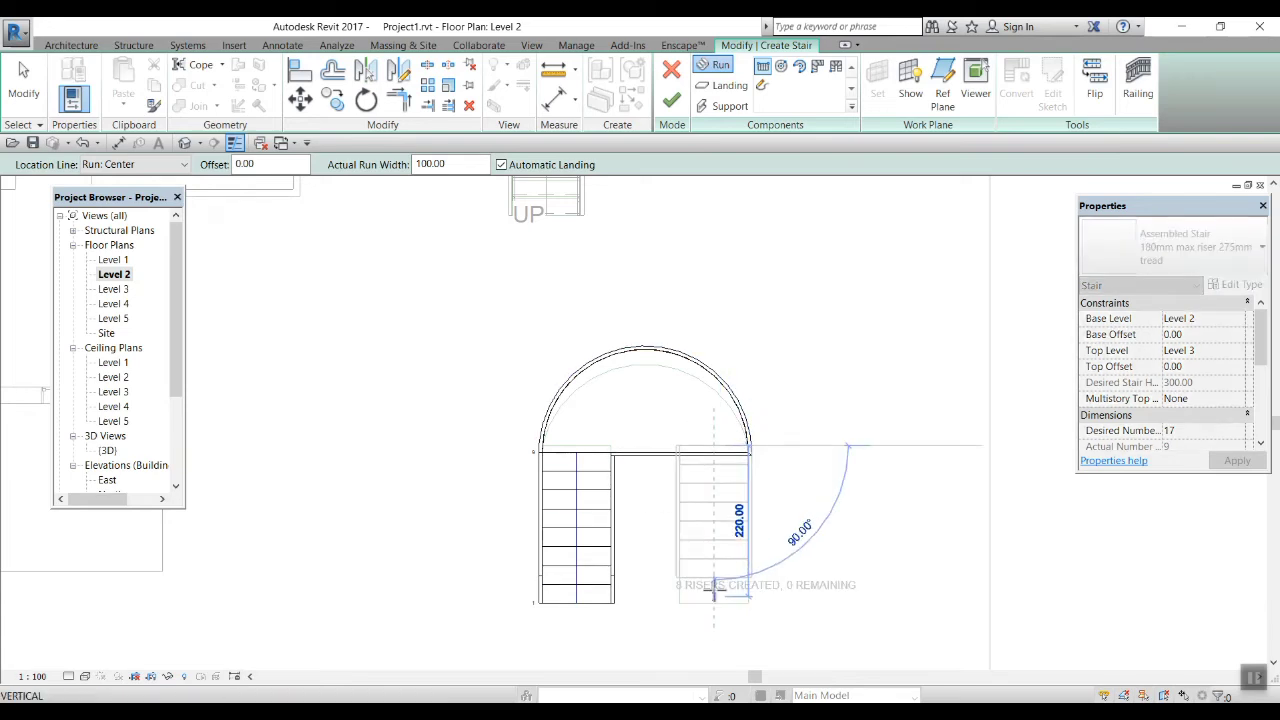
click(714, 590)
key(Escape)
drag(630, 413, 782, 616)
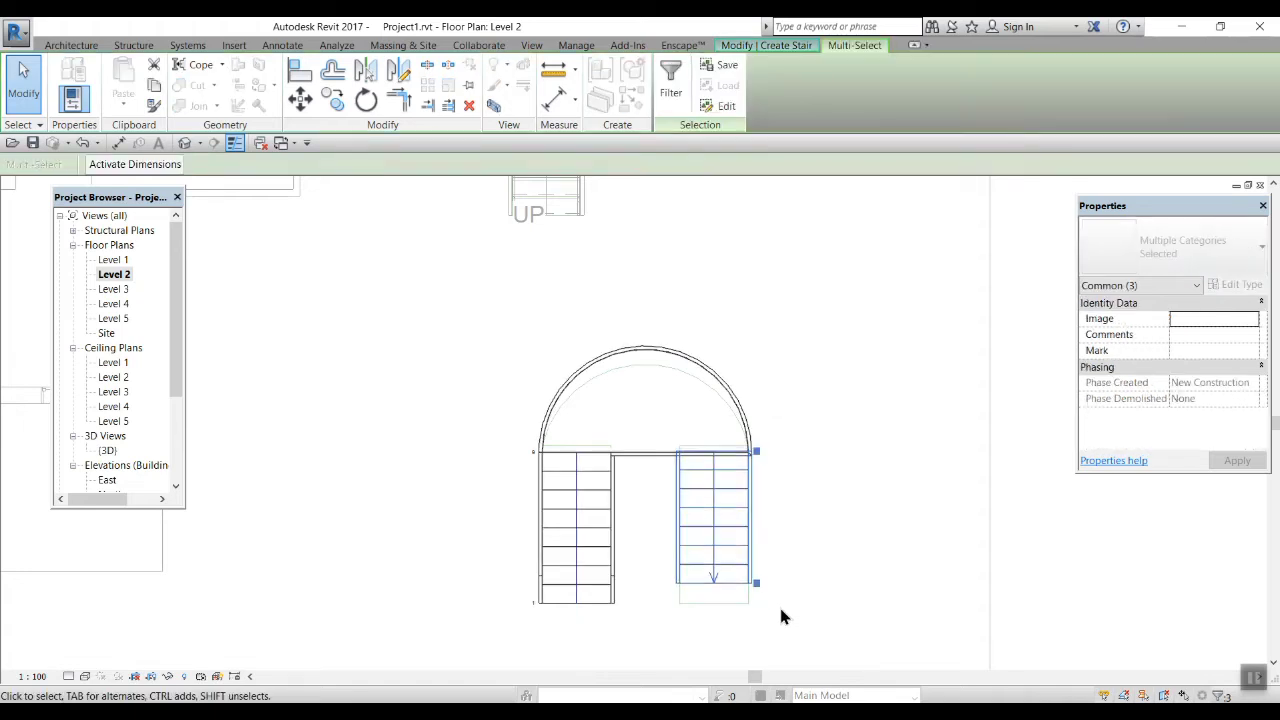
click(780, 605)
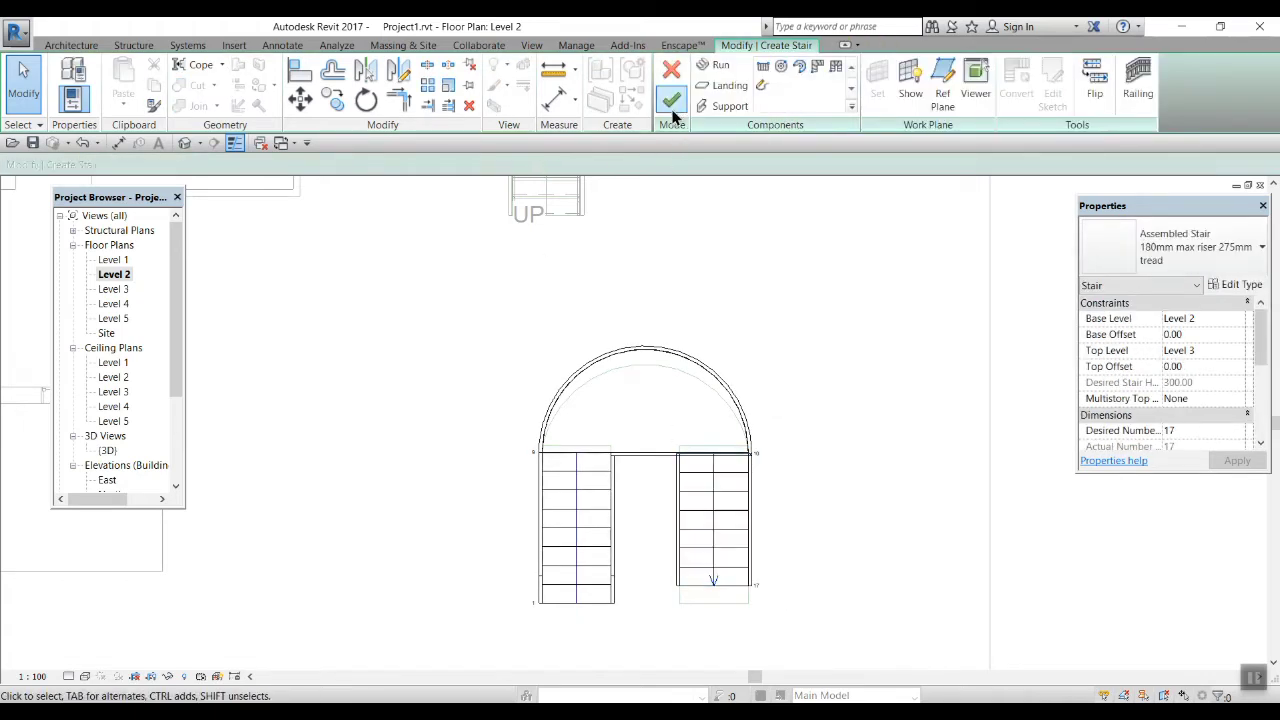
click(671, 100)
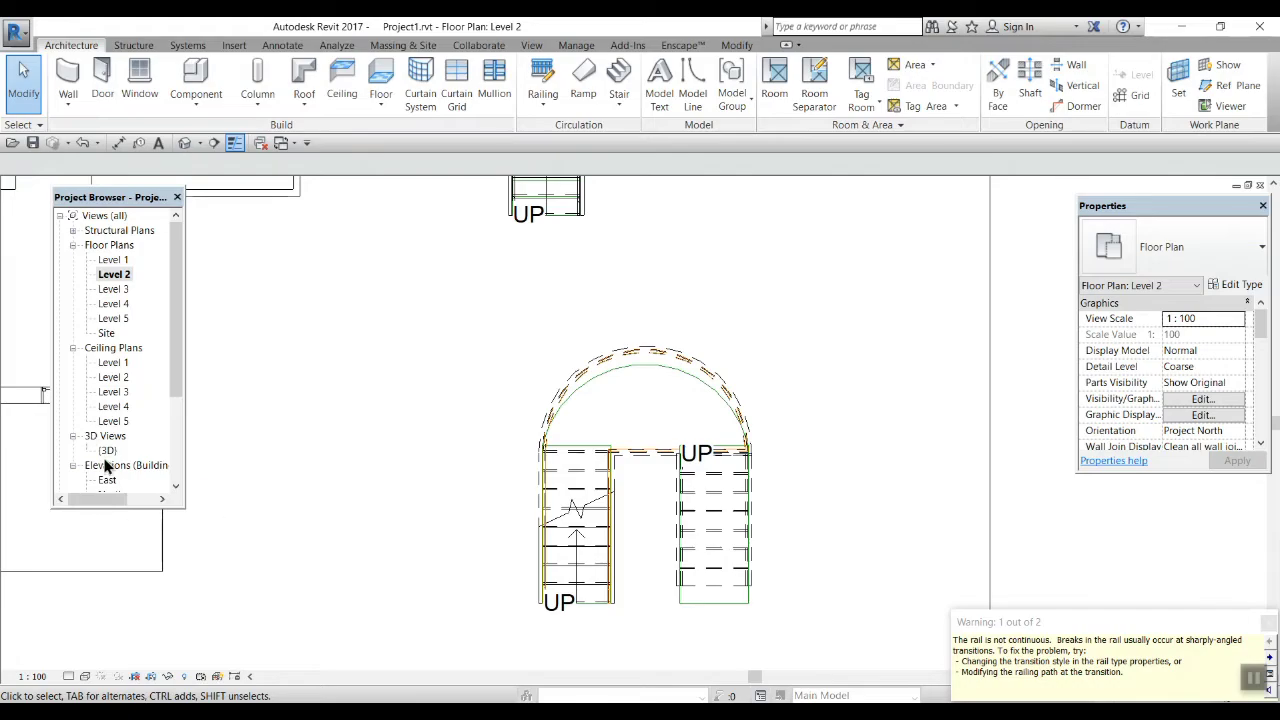
- In the {3D} view, delete the railings along the curved landing and on both sides of the upper run
double_click(107, 451)
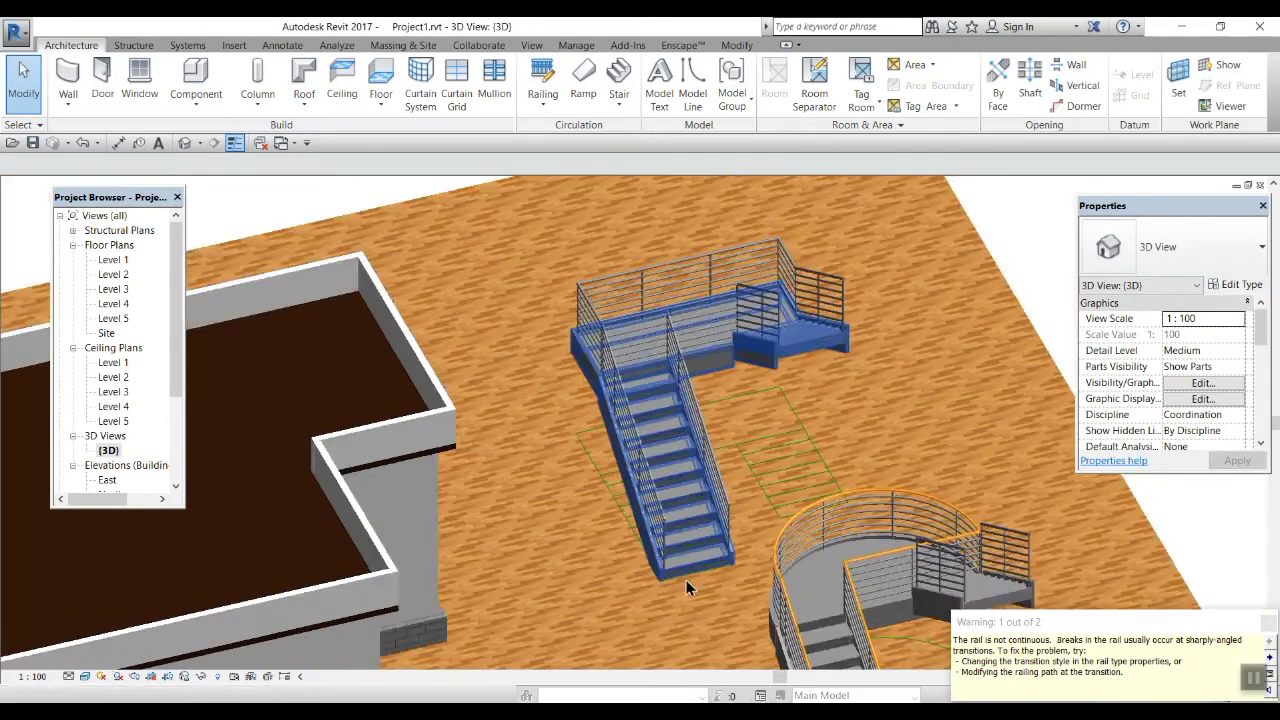
middle_drag(704, 602, 543, 420)
scroll(771, 412, up, 2)
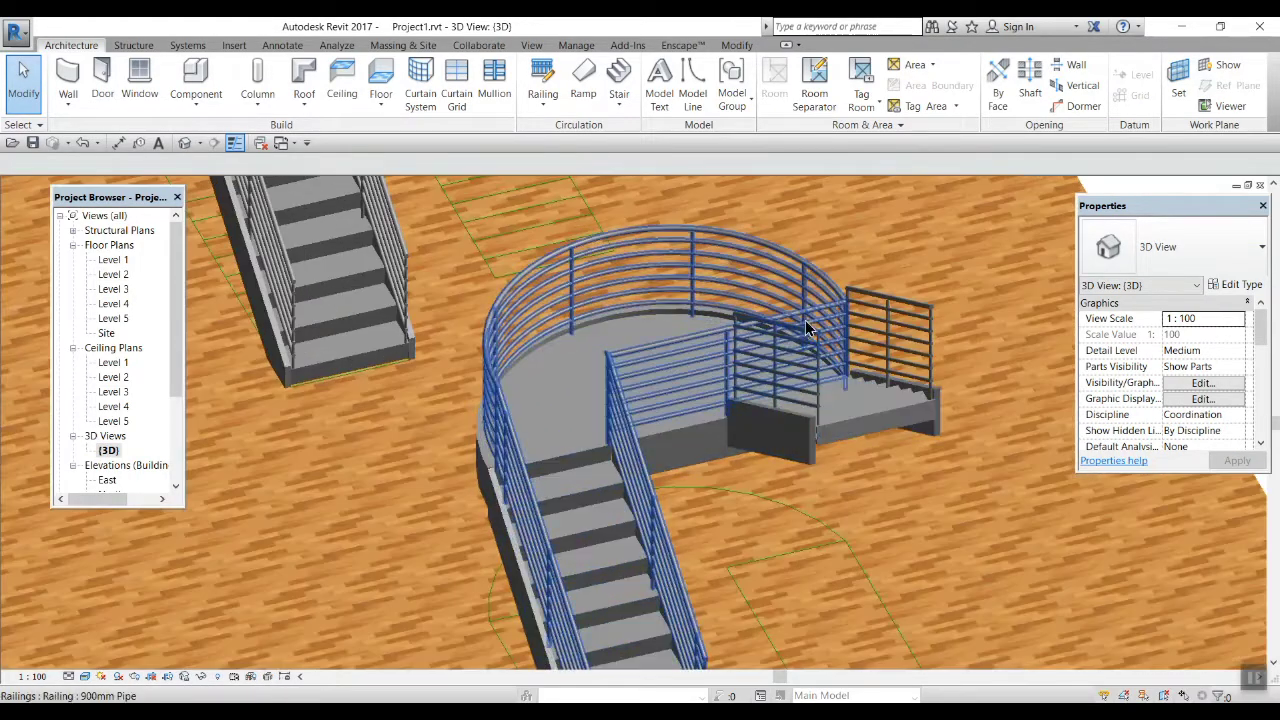
click(808, 328)
shift+middle_drag(808, 330, 854, 467)
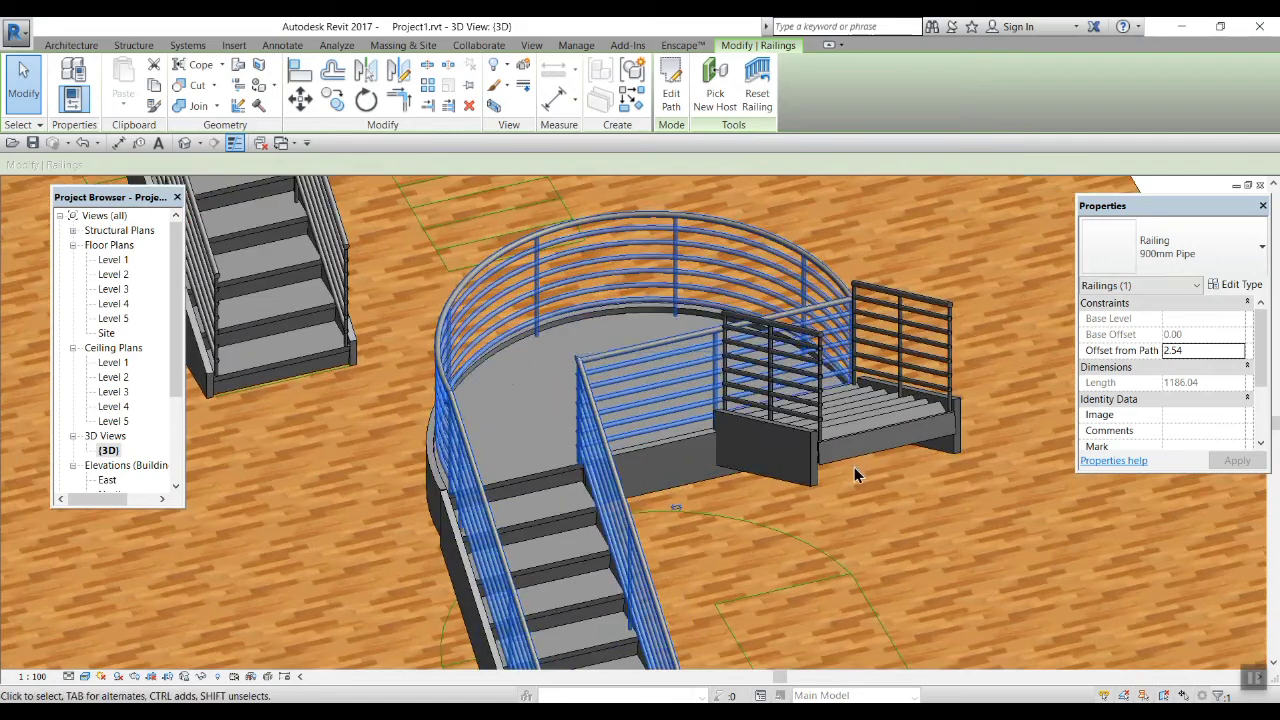
key(Delete)
scroll(796, 534, down, 2)
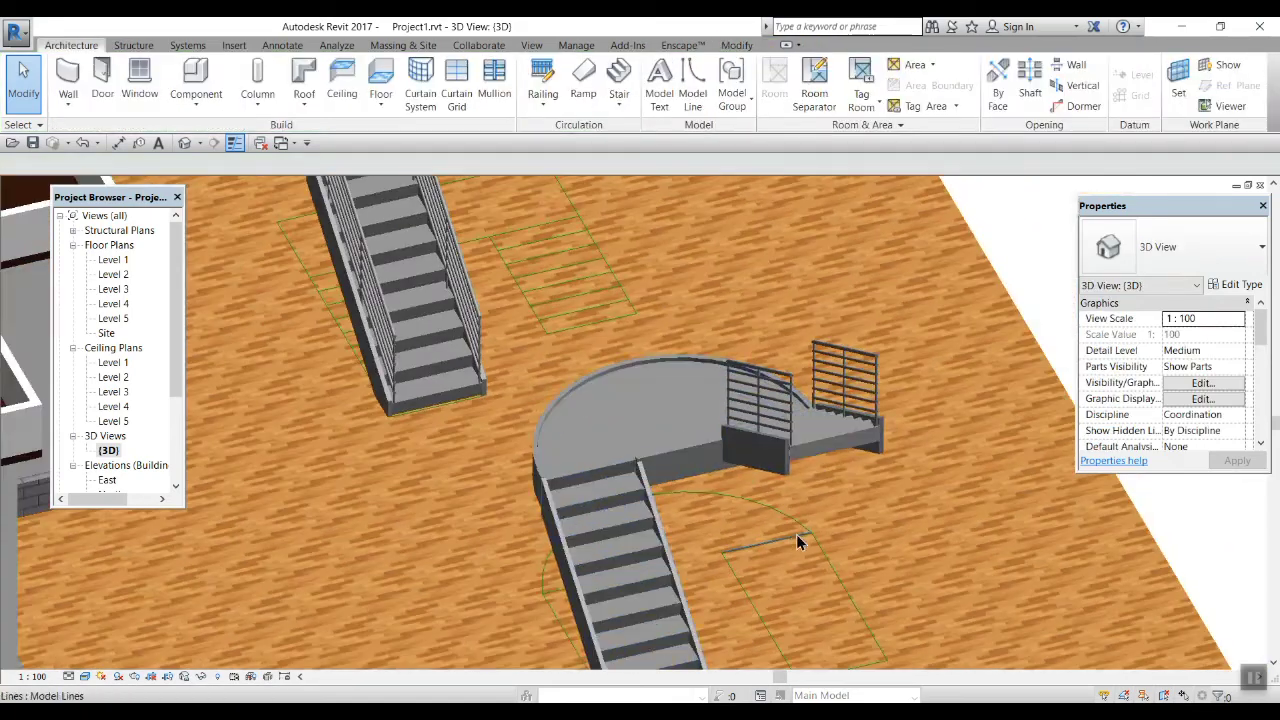
click(786, 400)
key(Delete)
click(857, 395)
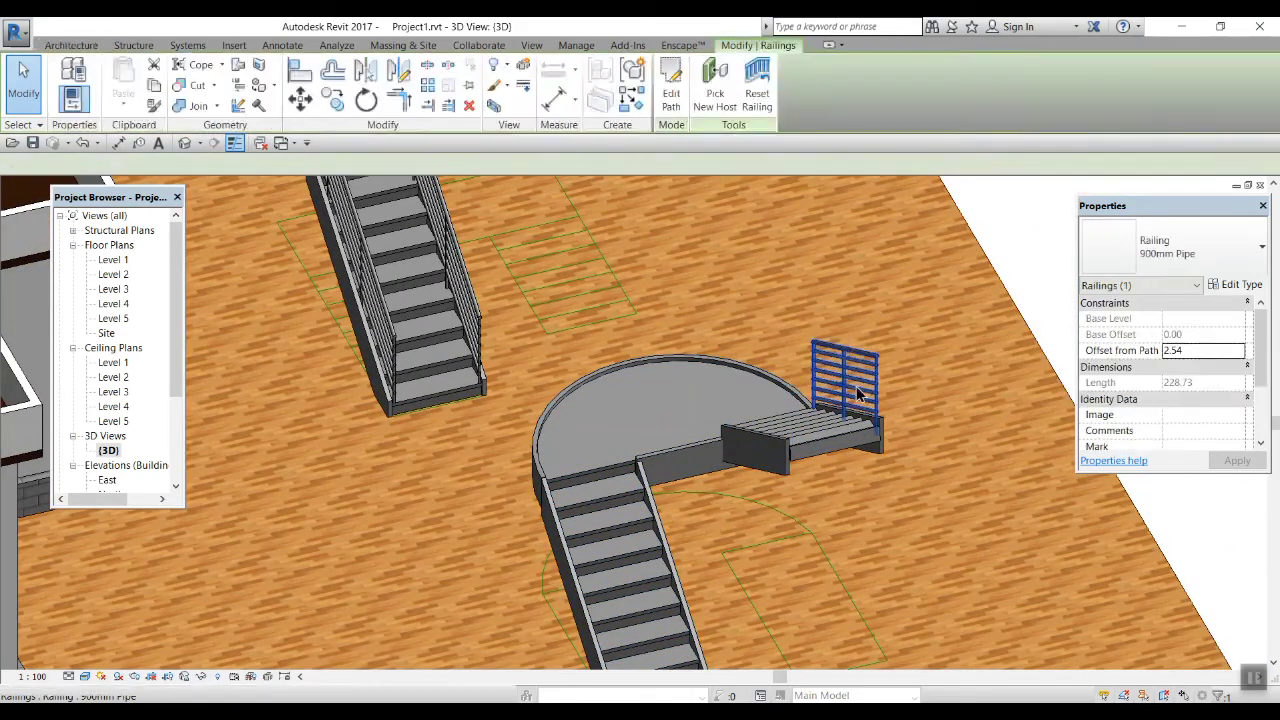
key(Delete)
- Examine the curved-landing stair and its stringers in 3D, comparing it with the rectangular-landing stair beside the house
shift+middle_drag(822, 588, 900, 574)
scroll(600, 503, down, 2)
middle_drag(480, 455, 557, 477)
scroll(475, 420, up, 2)
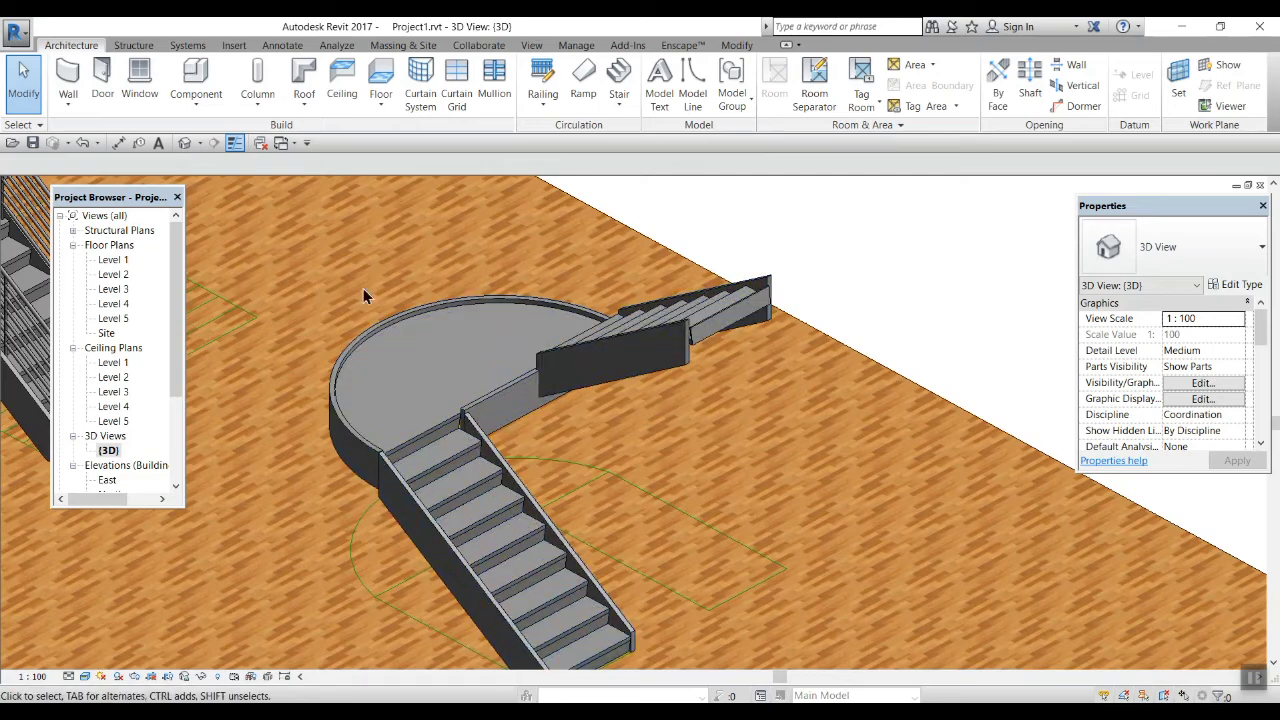
shift+middle_drag(646, 523, 589, 496)
scroll(589, 496, down, 5)
scroll(742, 528, up, 3)
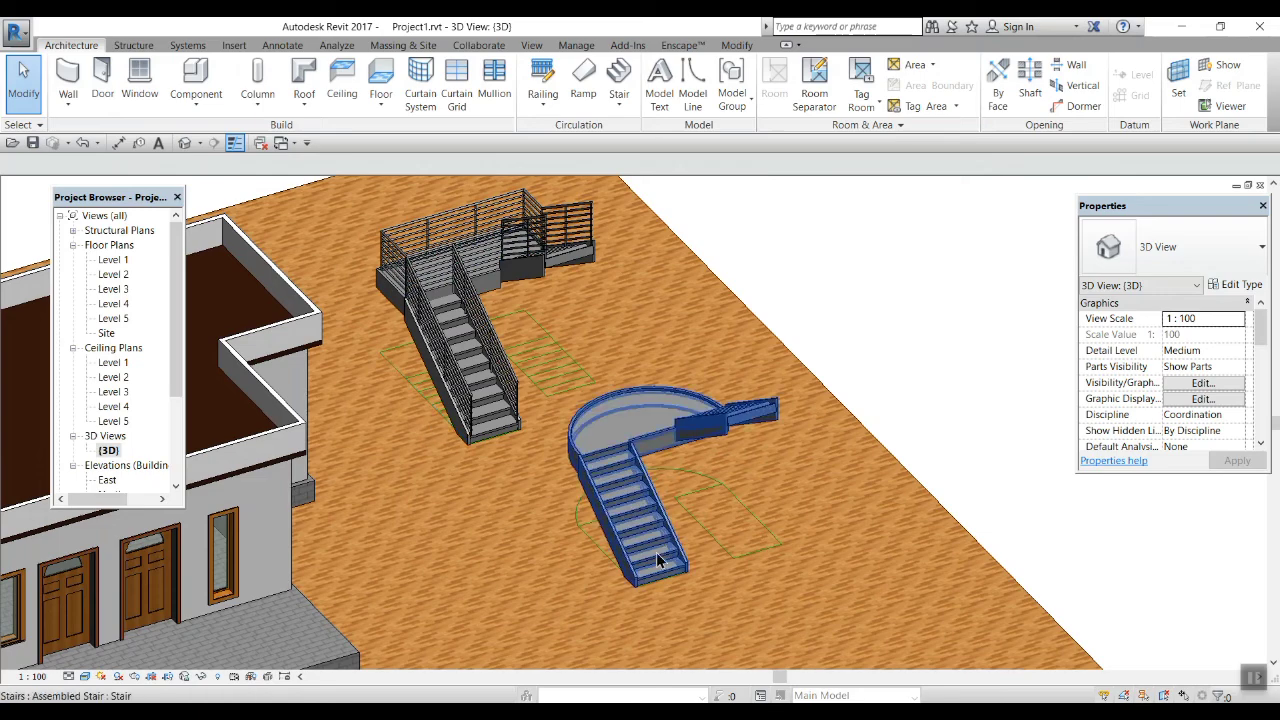
scroll(655, 568, up, 2)
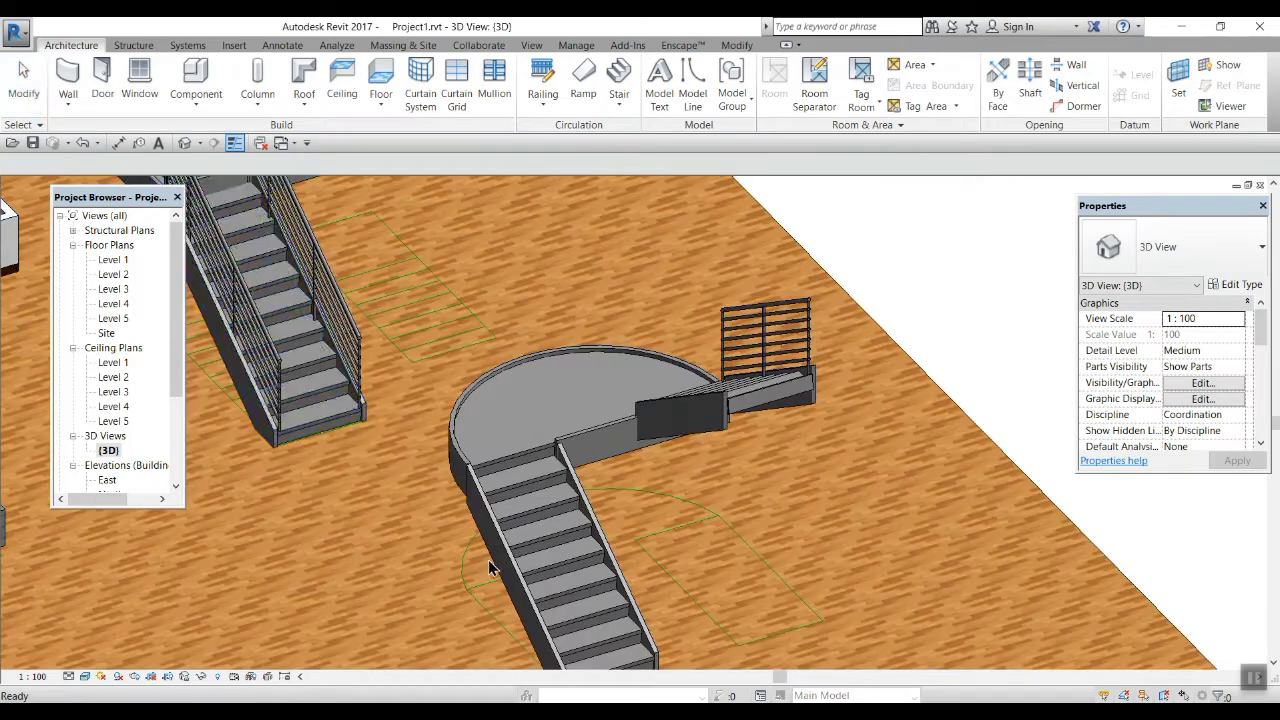
- Return to the Level 2 floor plan and start a Stair by Sketch in the empty area below the house
double_click(115, 274)
middle_drag(761, 444, 713, 491)
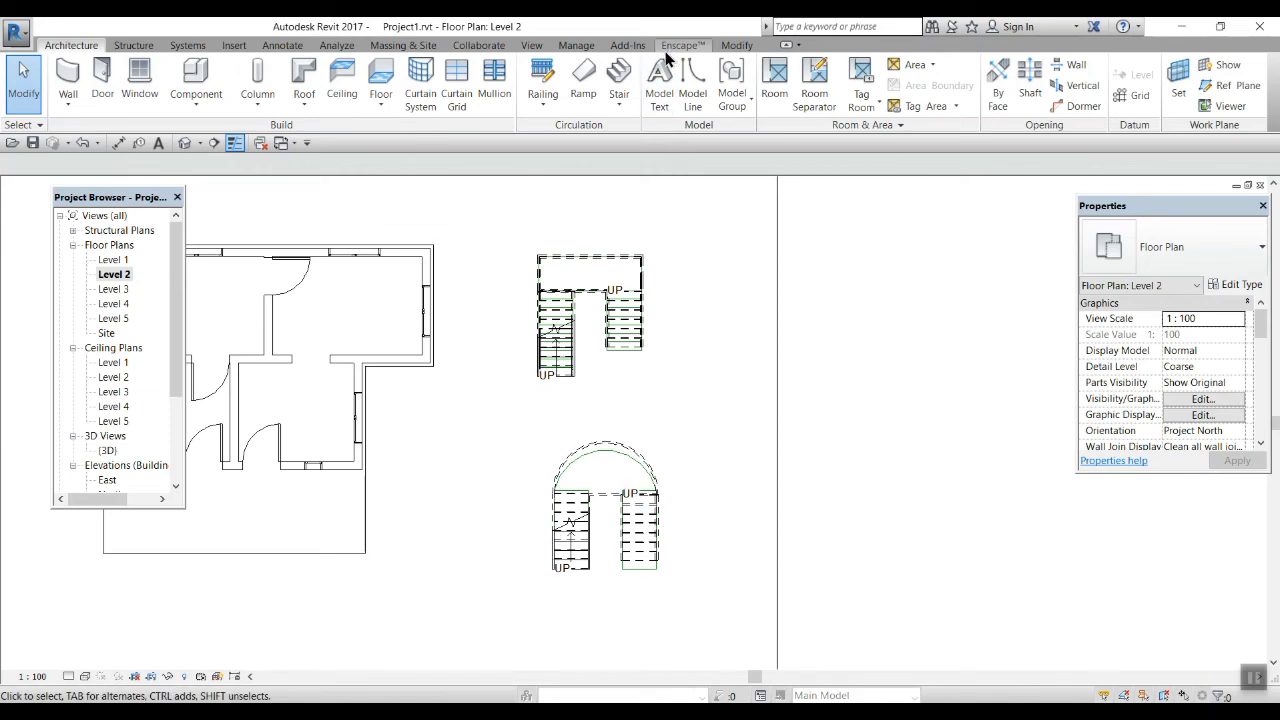
scroll(630, 487, down, 2)
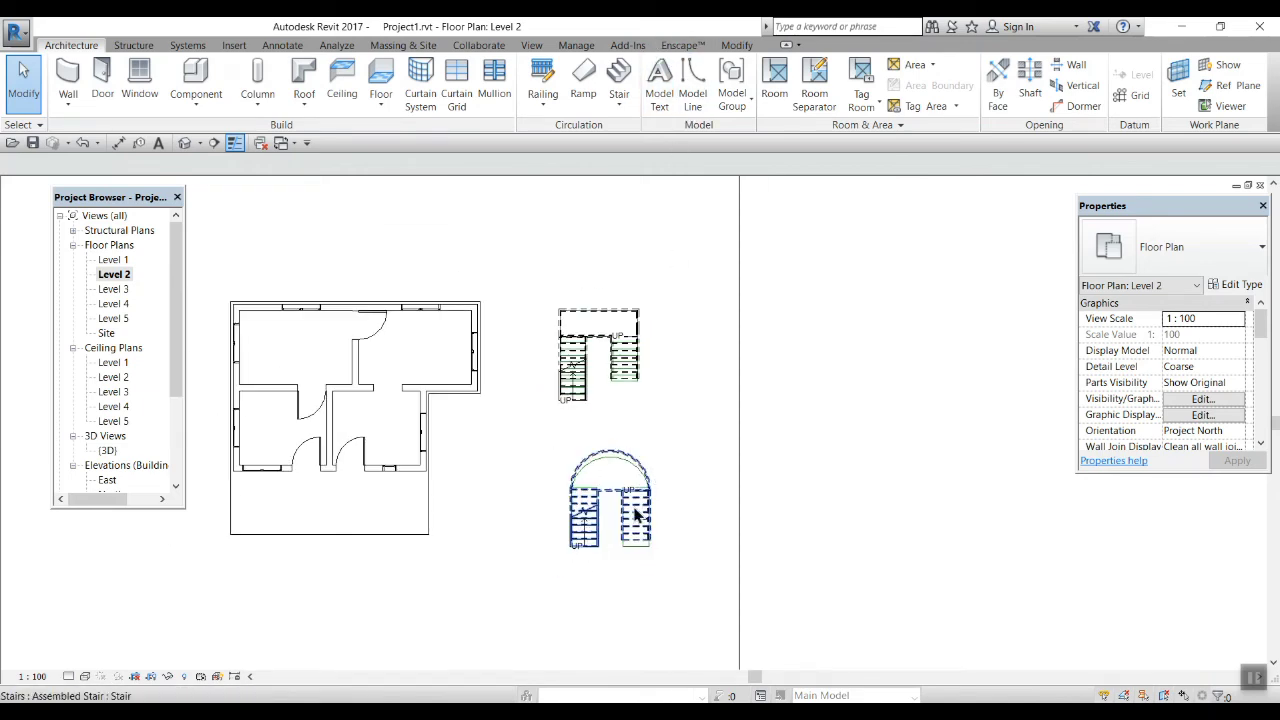
middle_drag(524, 600, 600, 557)
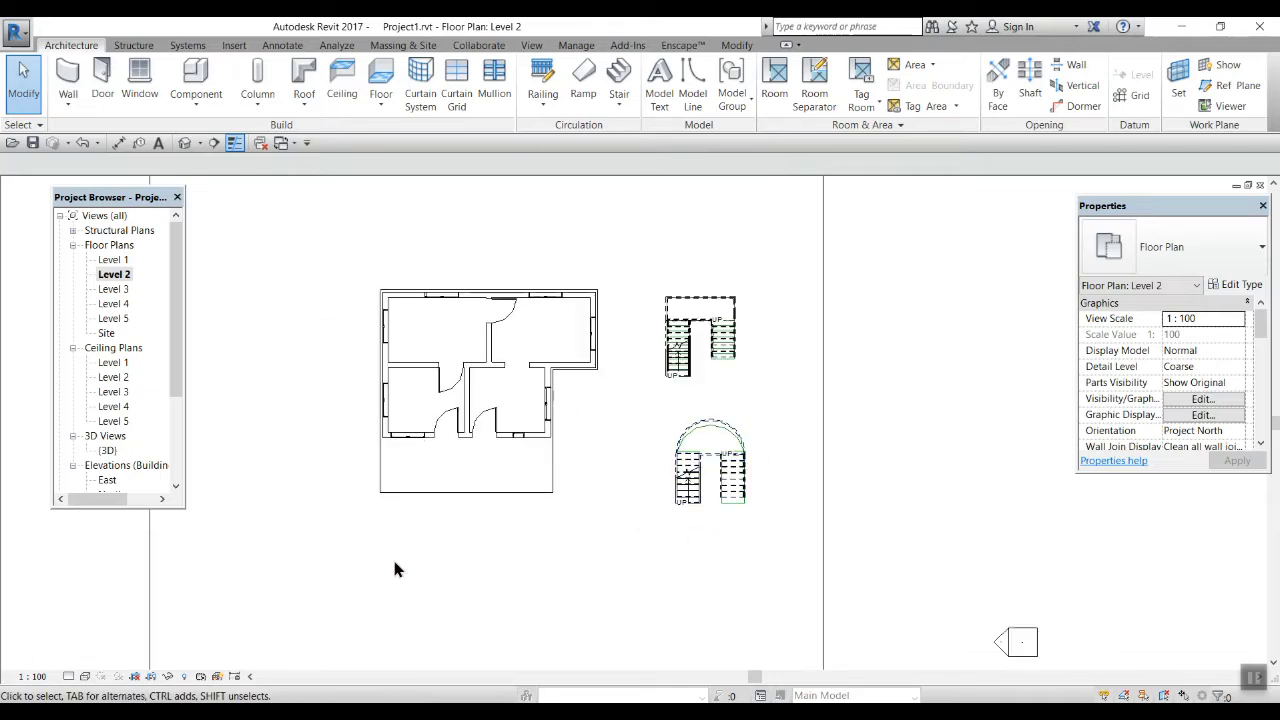
middle_drag(394, 568, 455, 428)
scroll(329, 551, up, 1)
middle_drag(349, 515, 381, 409)
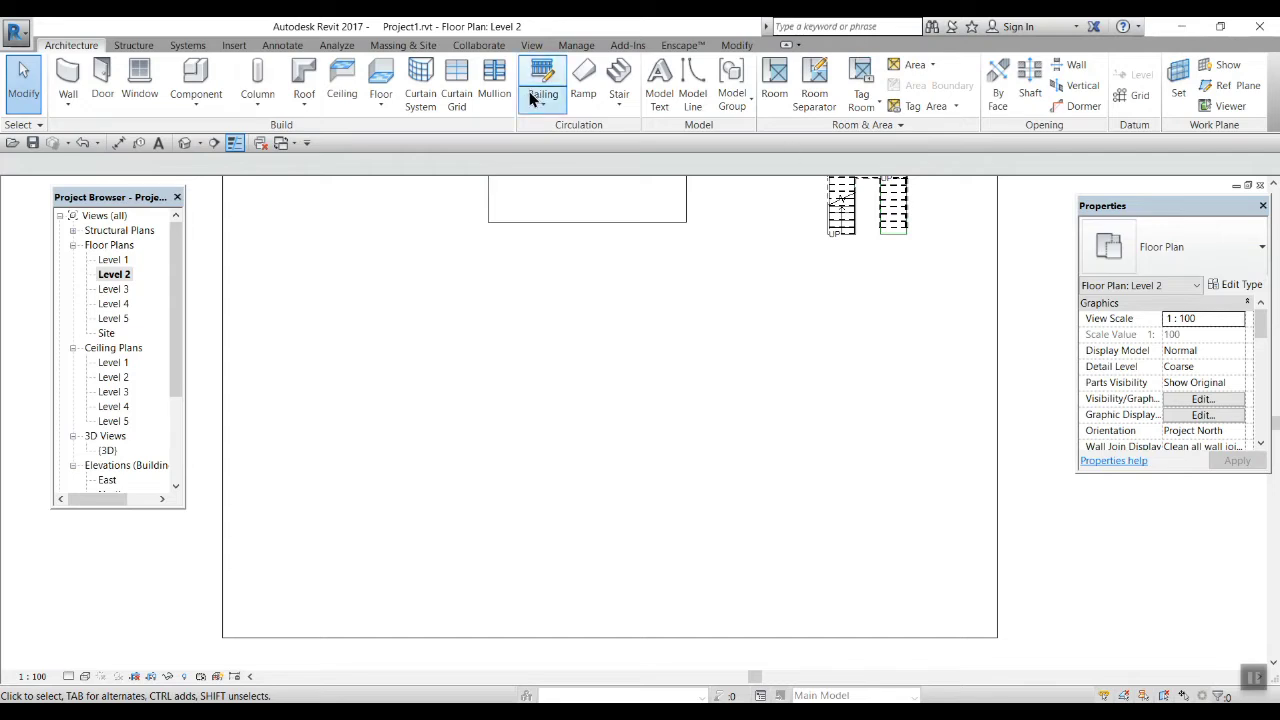
click(619, 103)
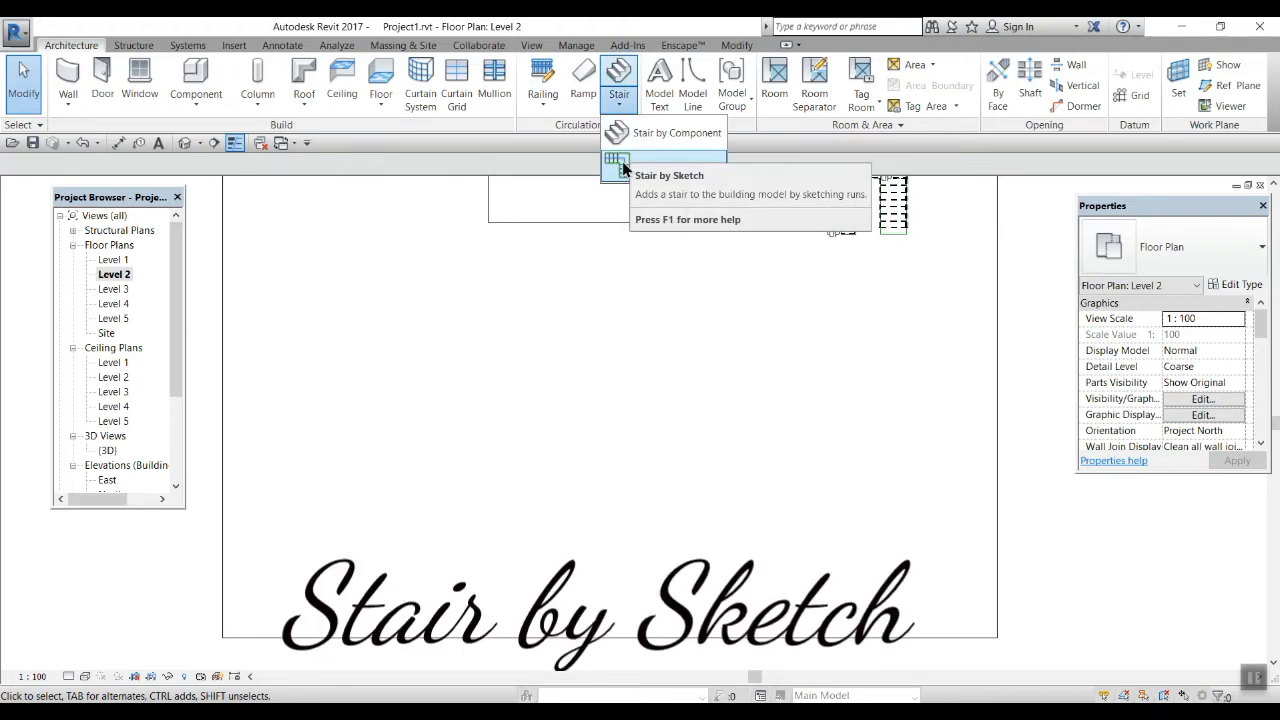
click(622, 168)
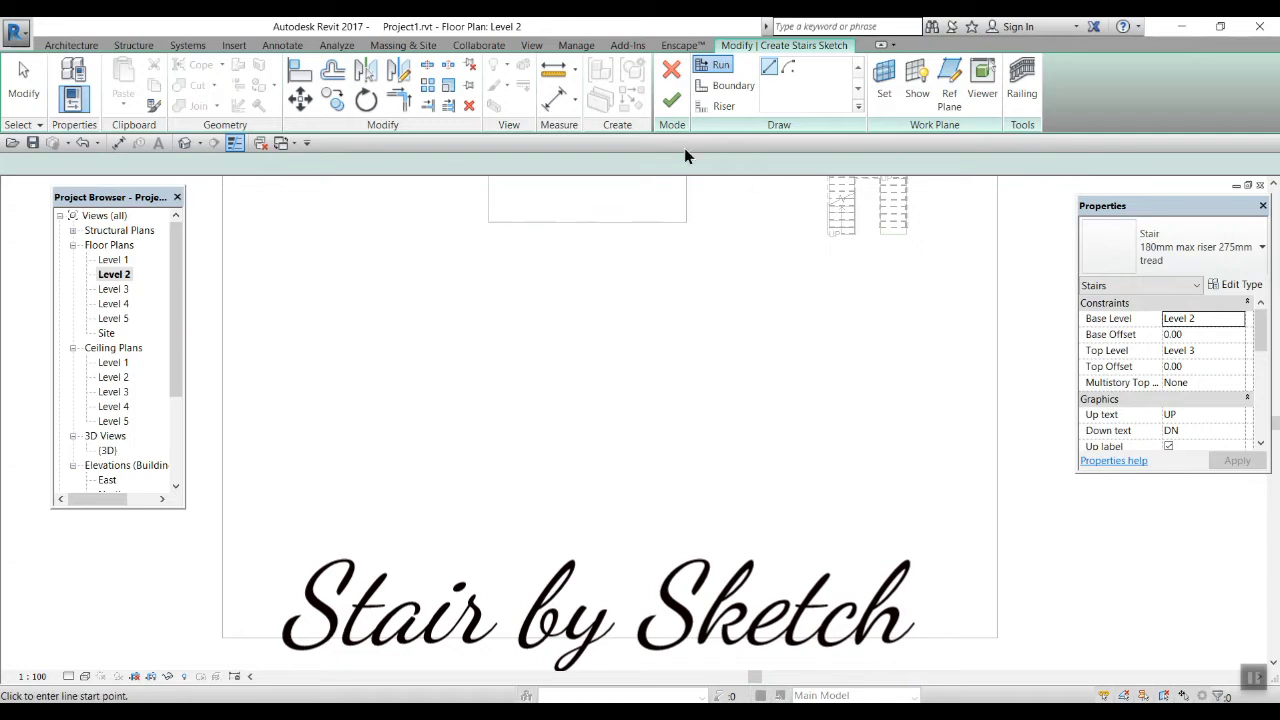
- Draw a stair boundary arc bulging to the right, with a radius of about 456 cm and an angle of about 93°
click(734, 88)
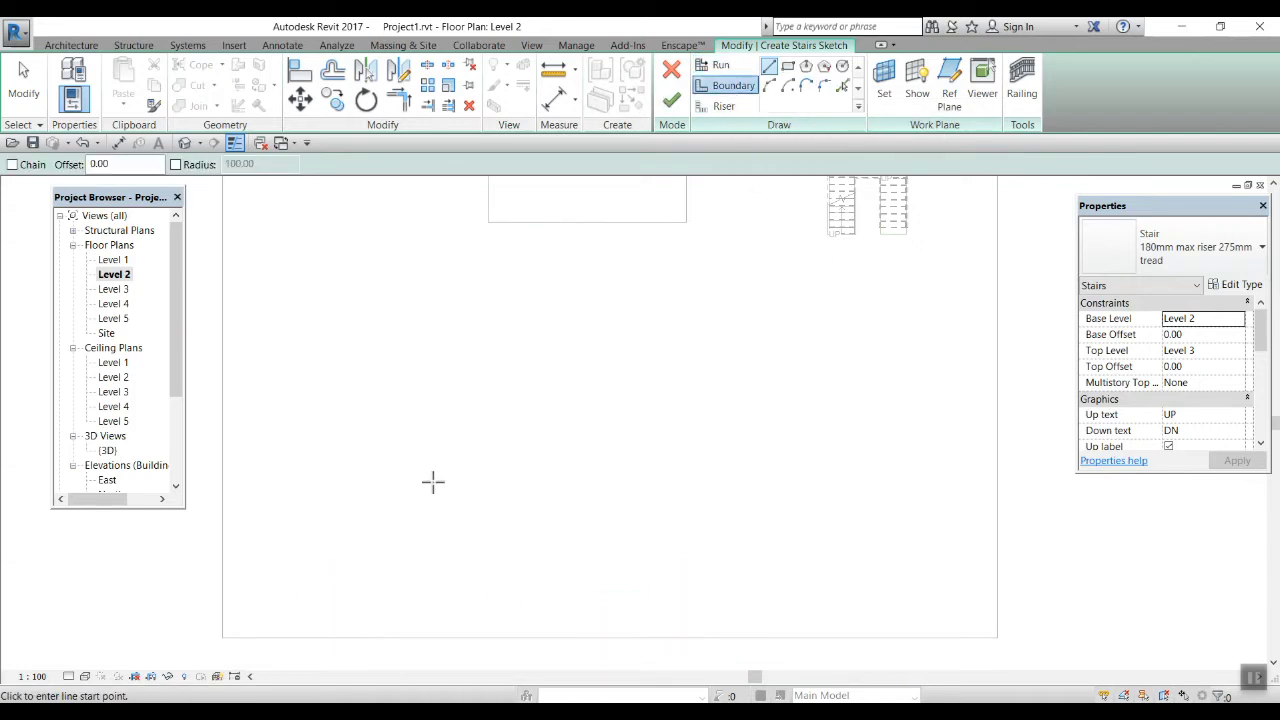
click(768, 86)
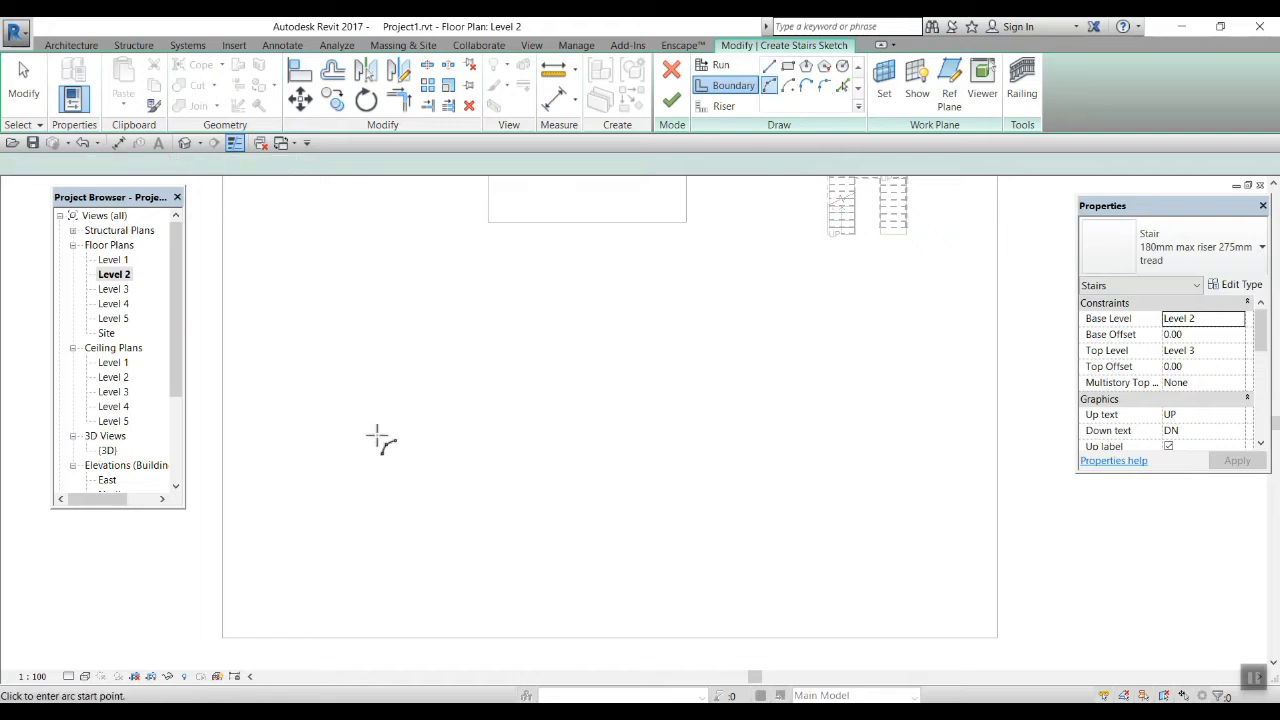
click(443, 336)
click(445, 508)
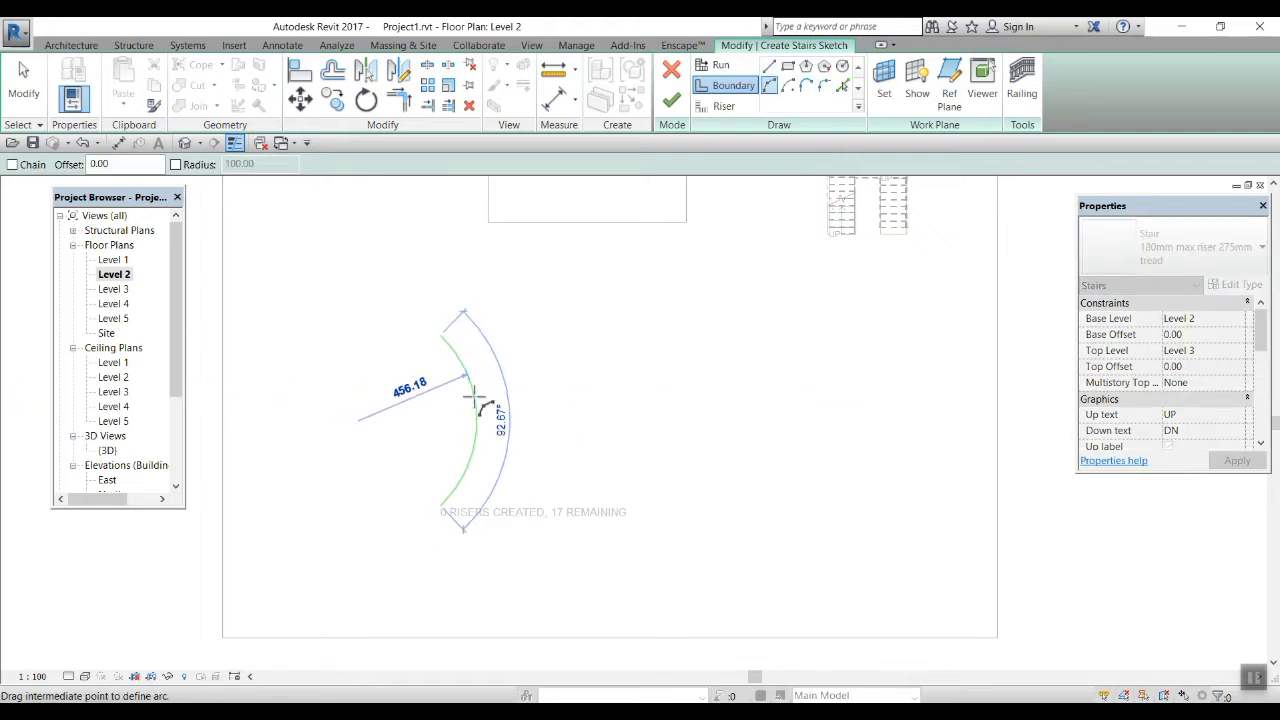
click(477, 420)
key(Escape)
key(Escape)
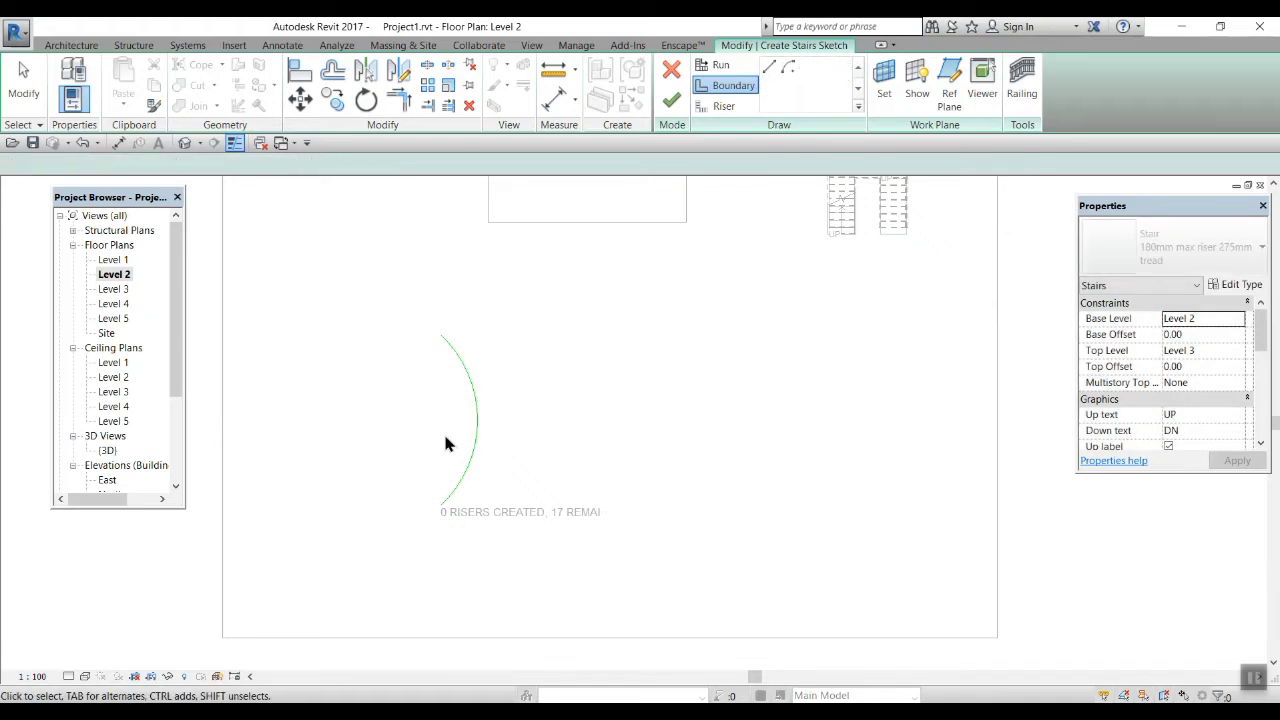
- Mirror a copy of the boundary arc about a drawn vertical axis to its right to form the opposite stair boundary
click(477, 420)
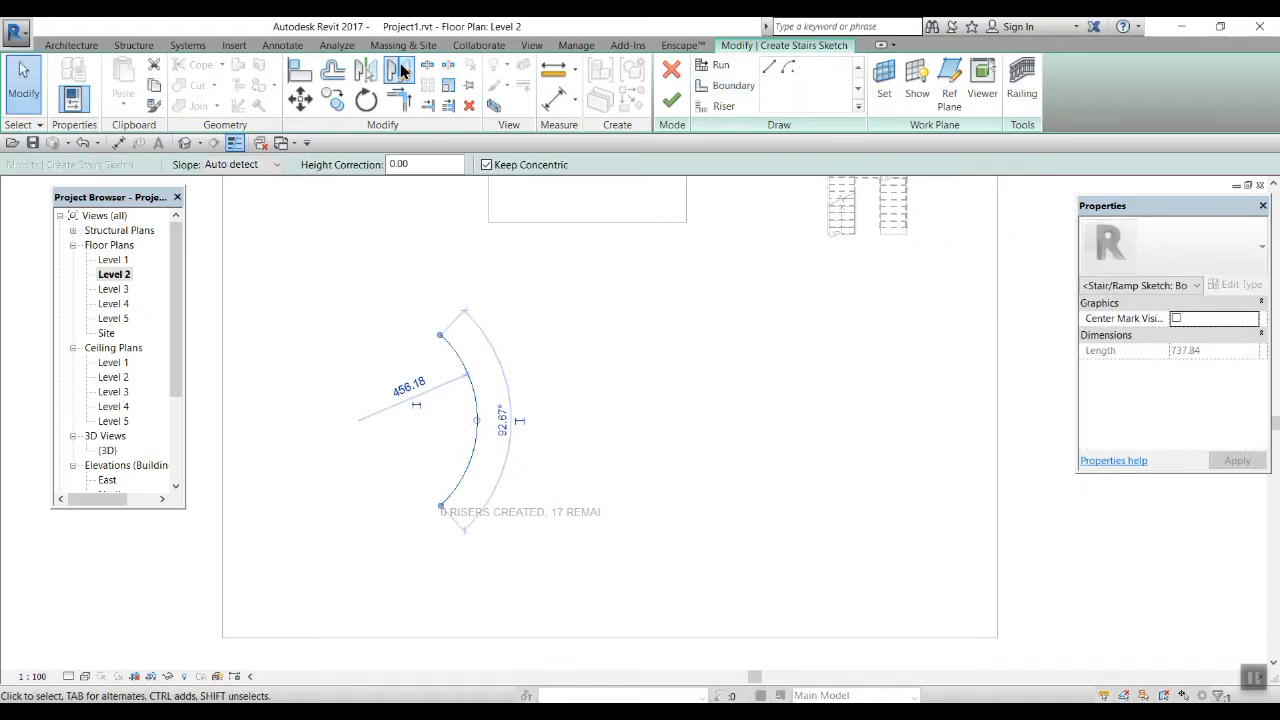
click(398, 70)
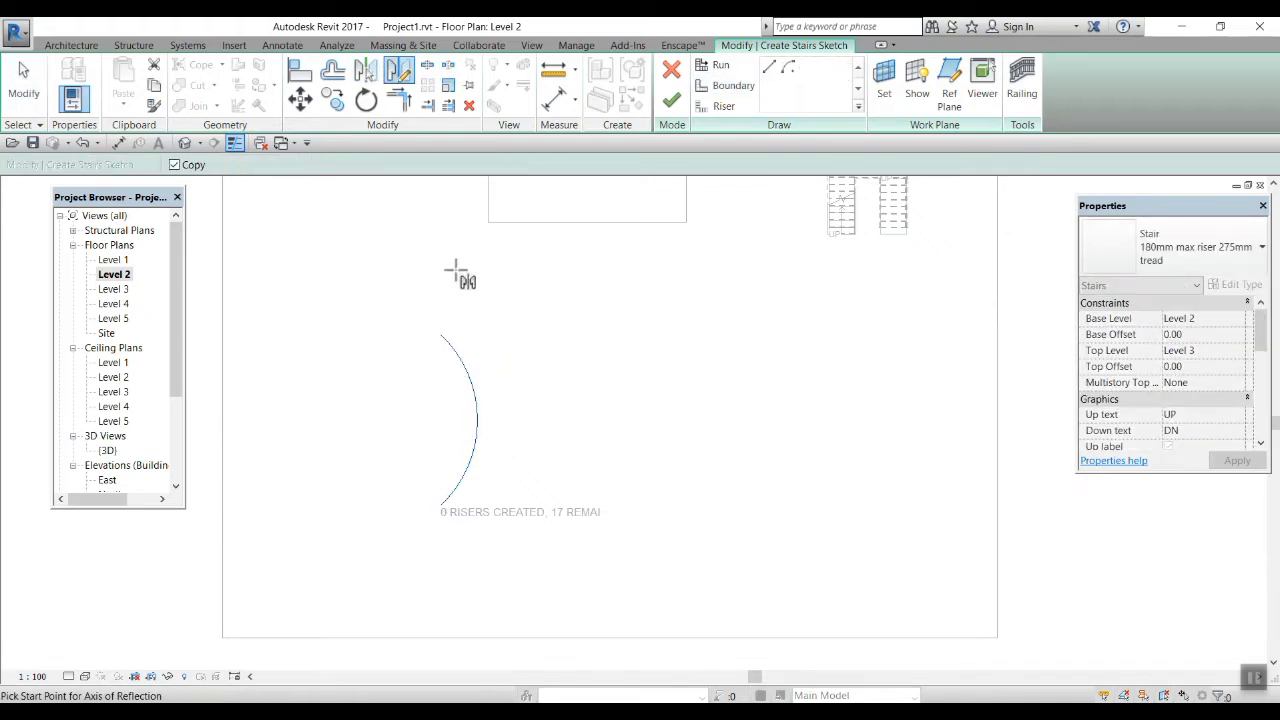
click(543, 330)
click(549, 557)
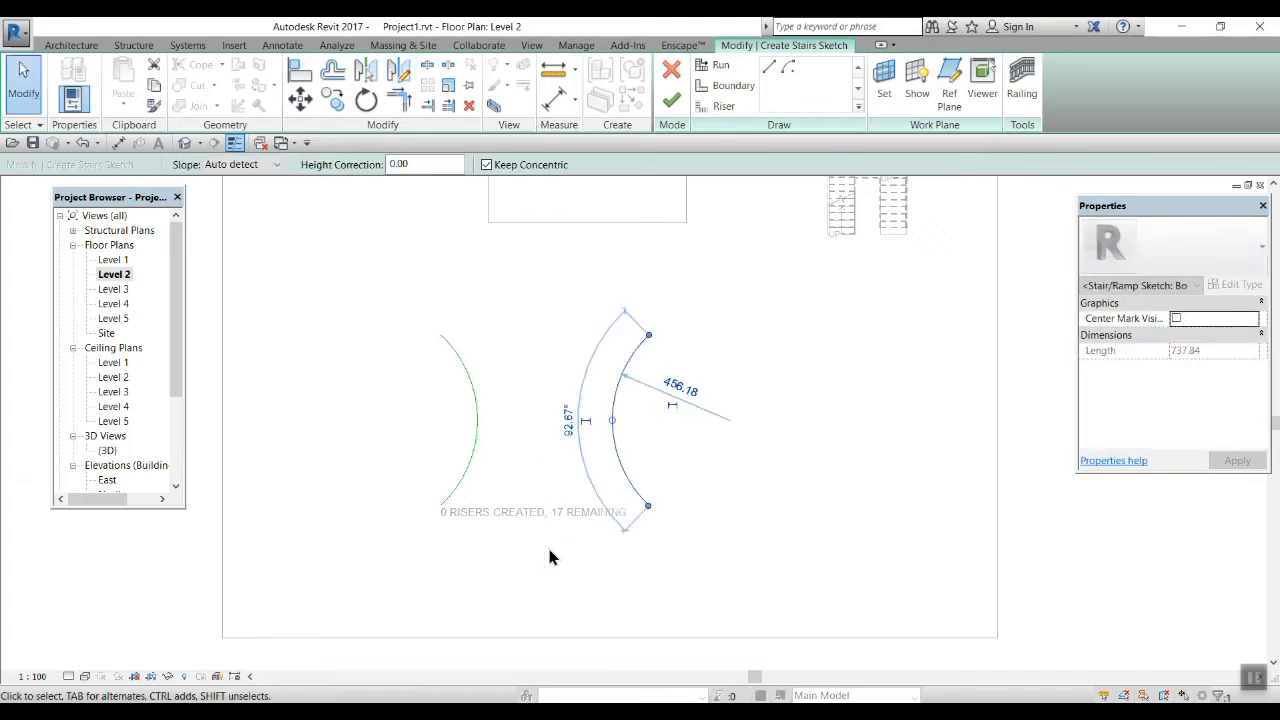
- Draw the first riser as a straight line joining the lower ends of the two boundary arcs
click(765, 296)
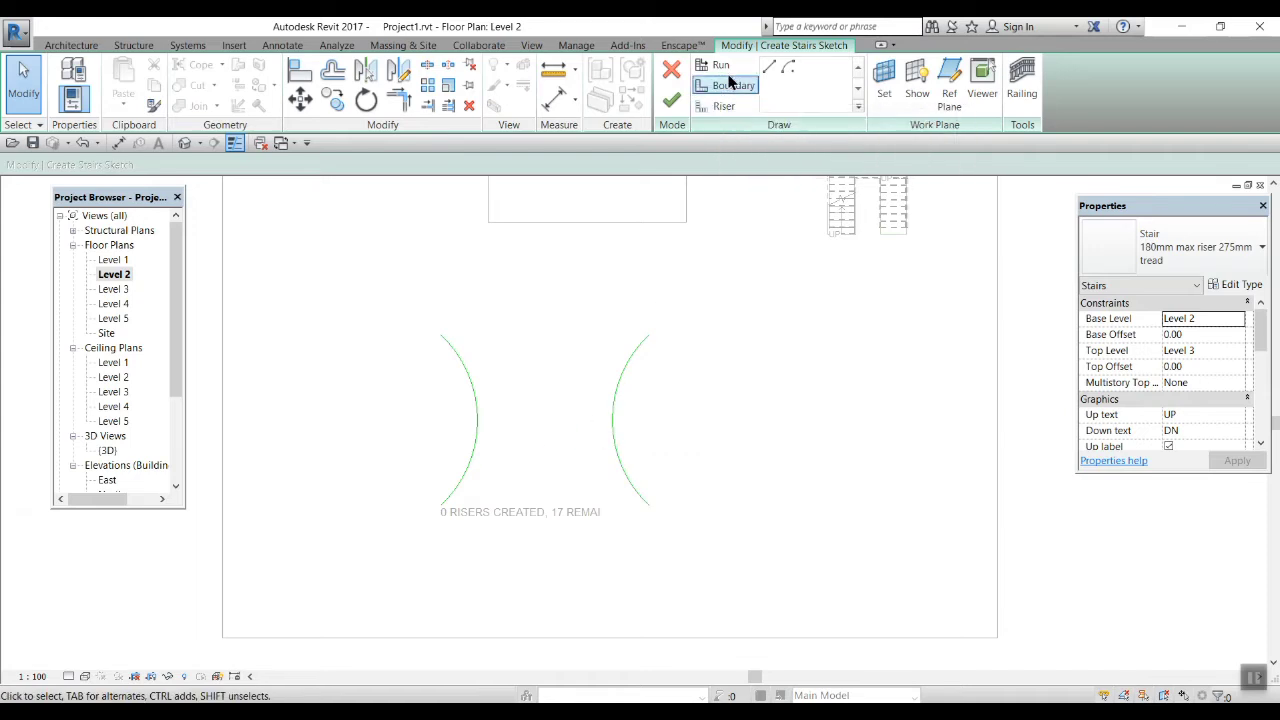
click(720, 108)
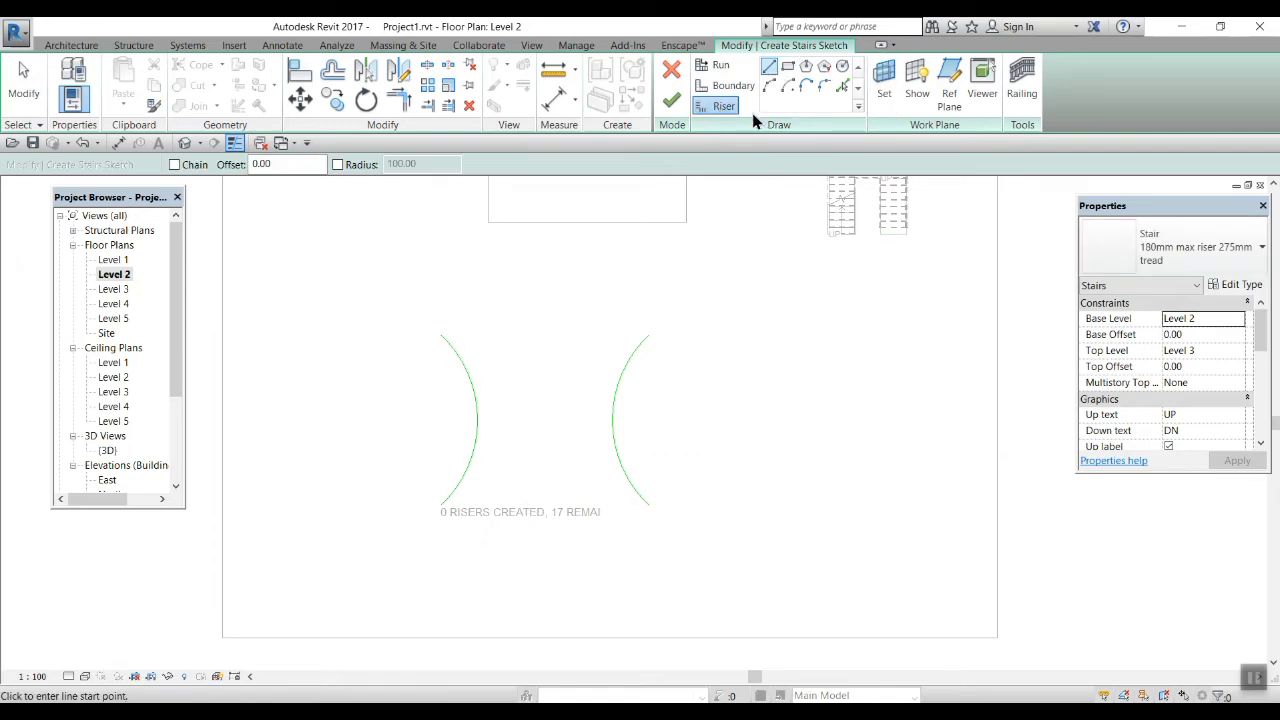
click(441, 503)
click(646, 505)
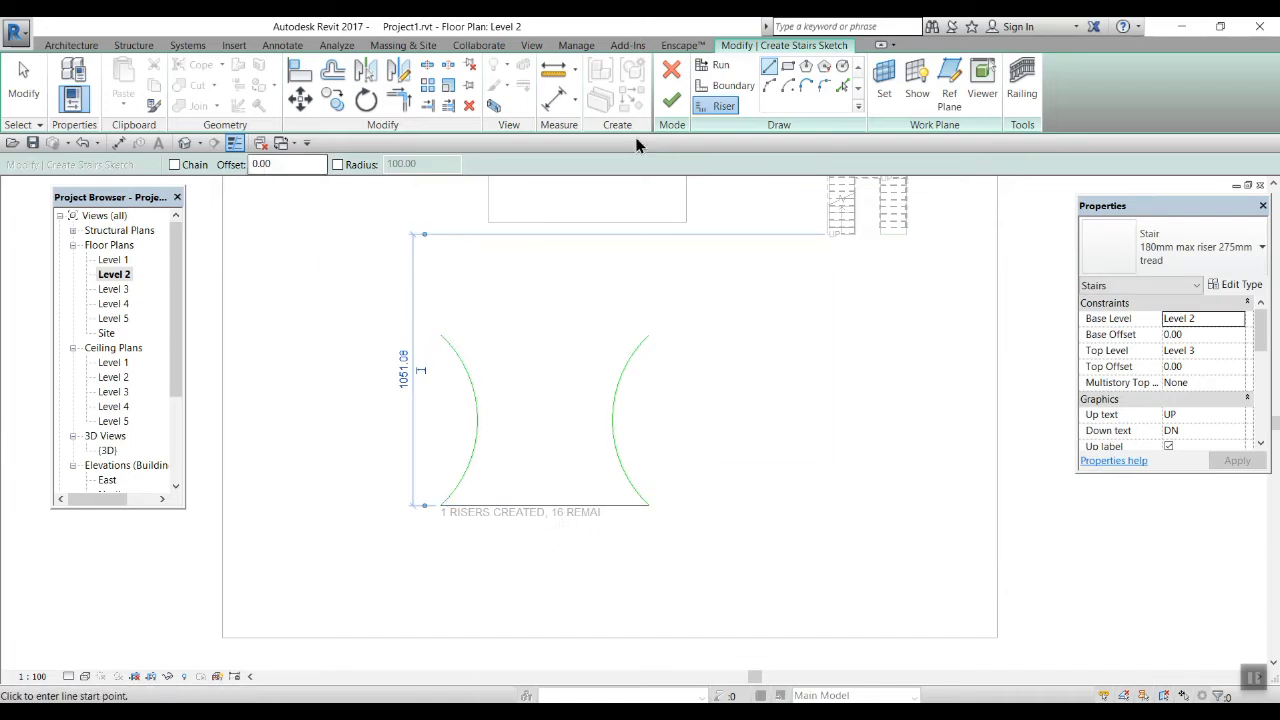
- Add parallel risers upward from the first one with Pick Lines at a 30 offset, up to the upper ends of the arcs
click(842, 86)
click(208, 164)
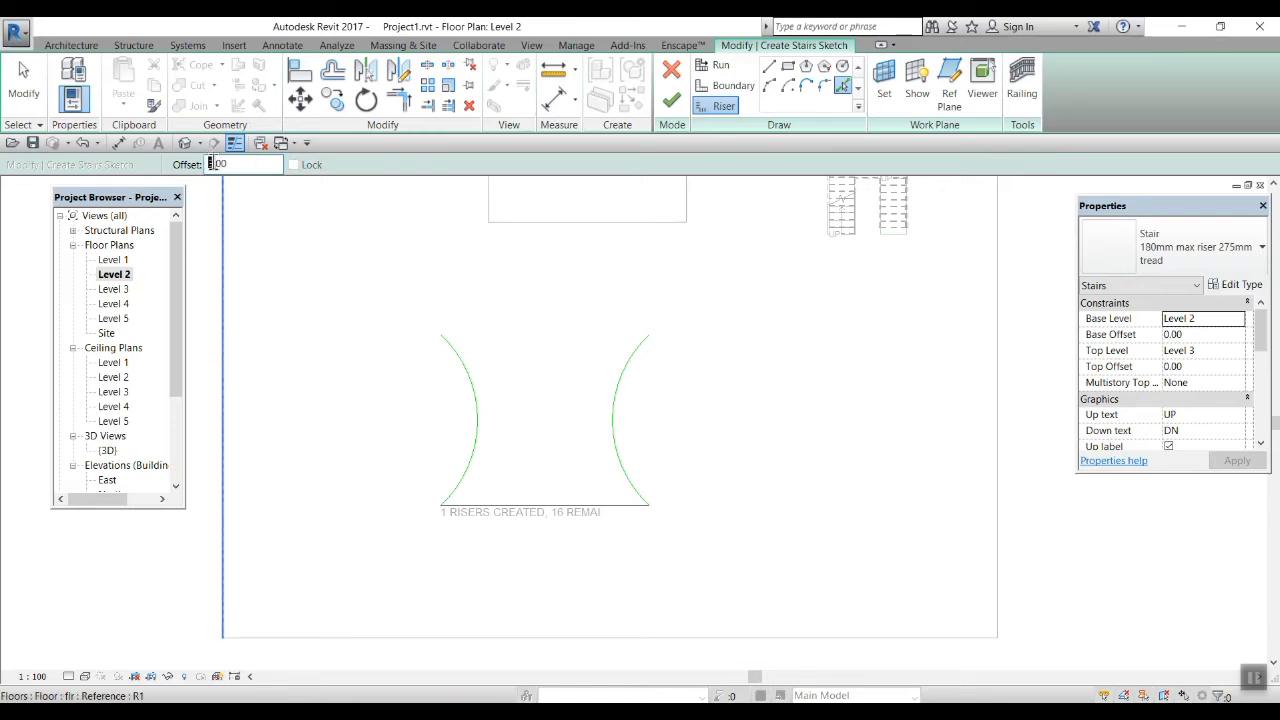
text(30)
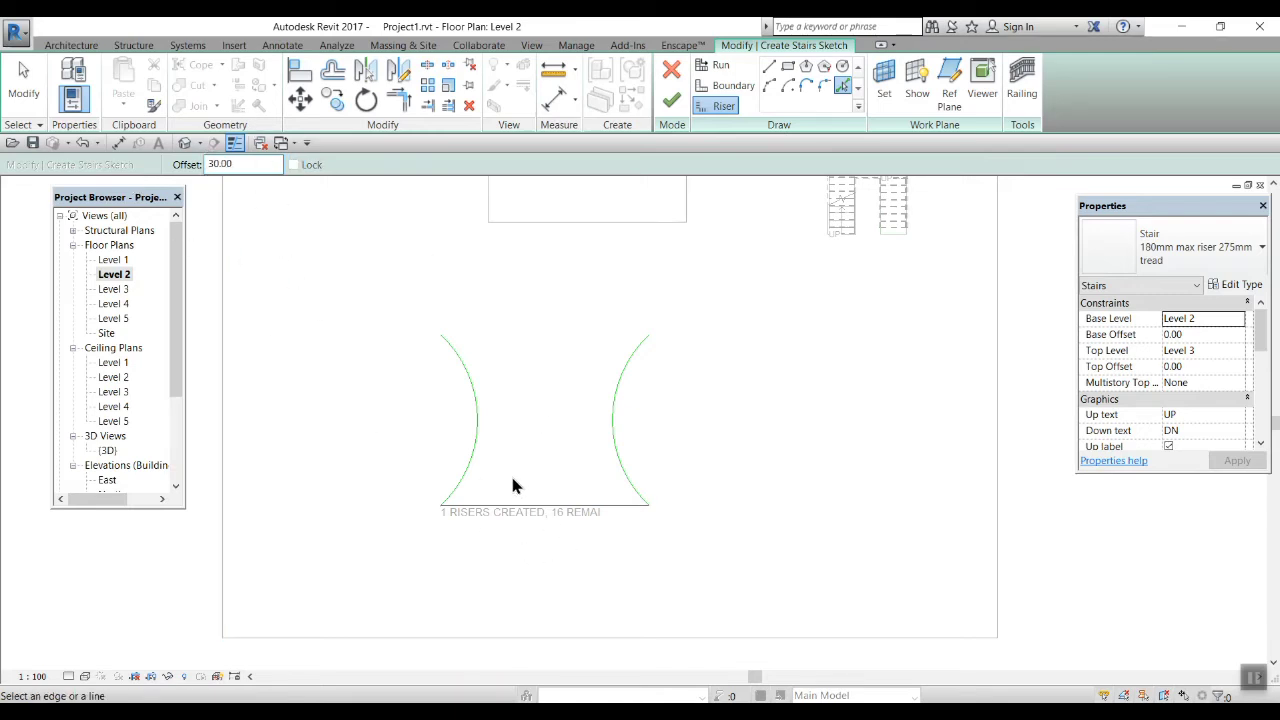
click(516, 503)
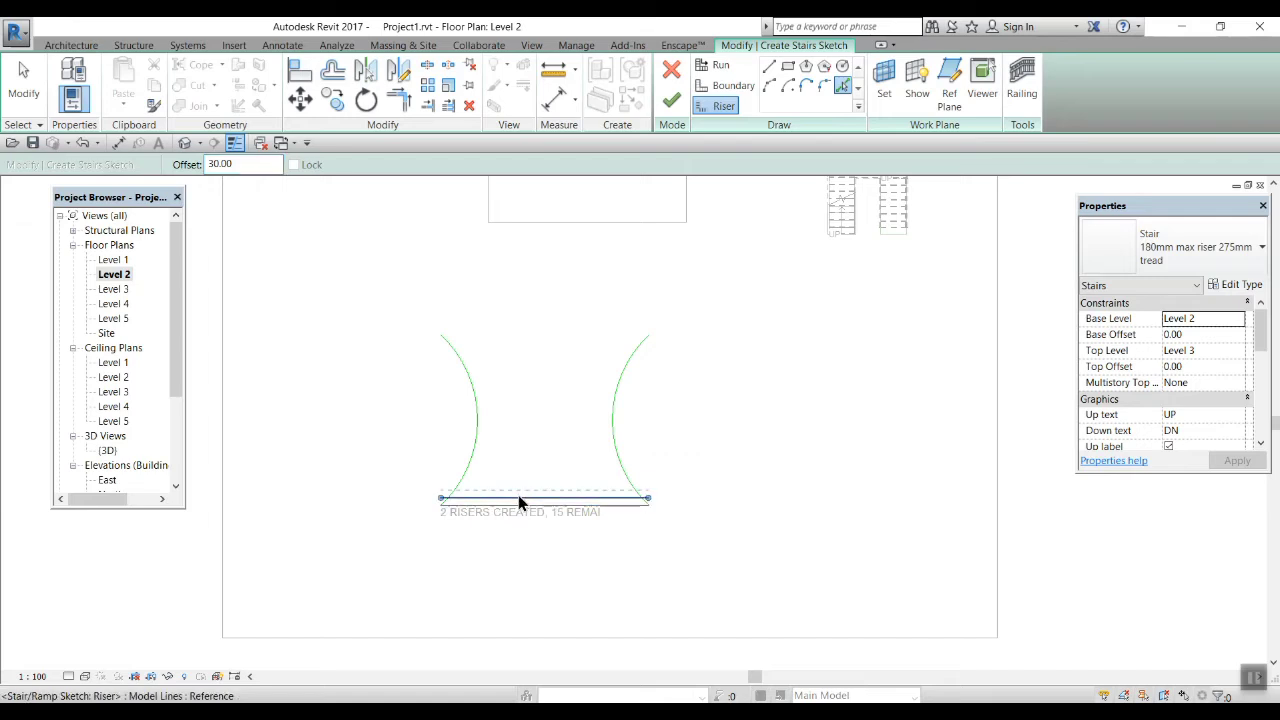
click(520, 495)
click(530, 491)
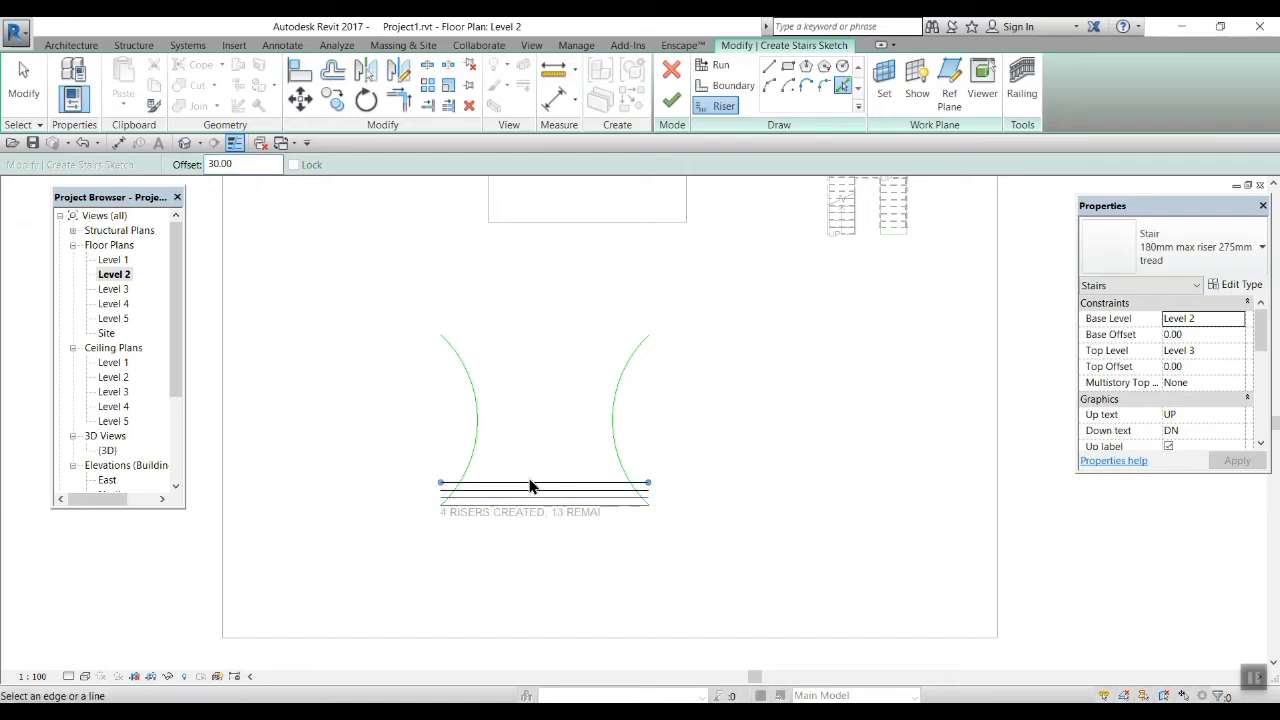
click(532, 484)
click(534, 478)
click(545, 468)
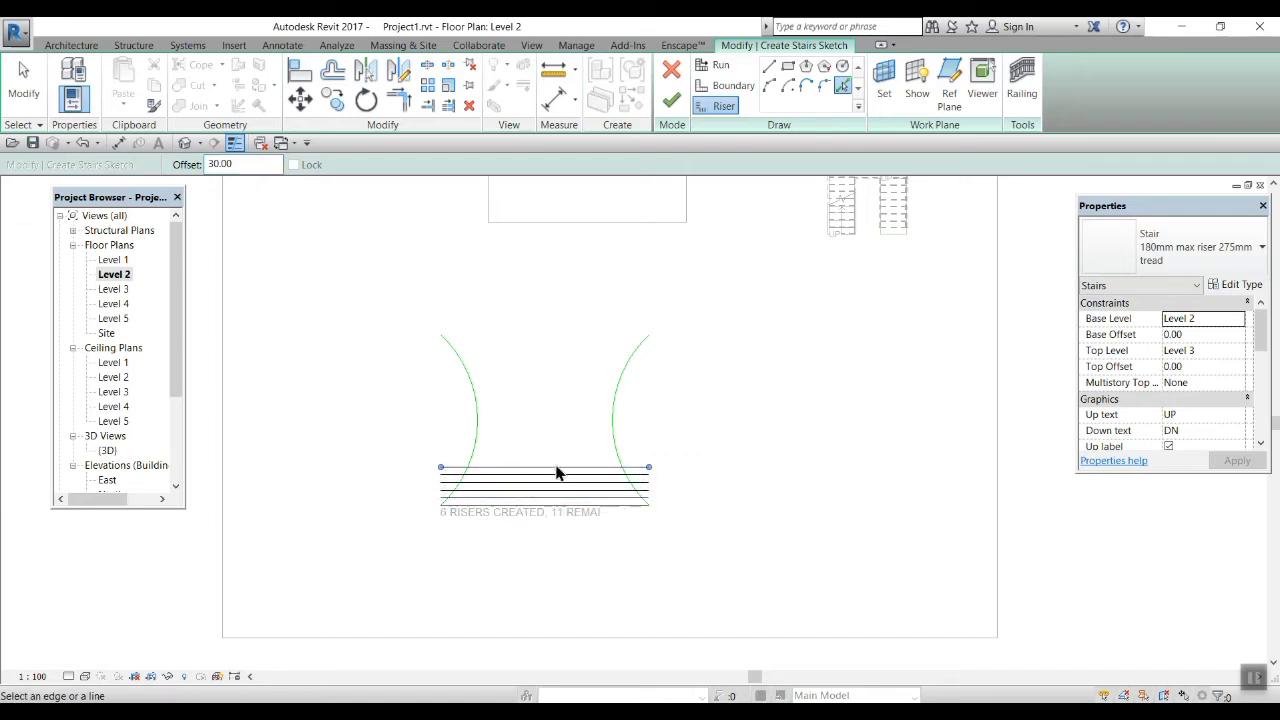
click(568, 456)
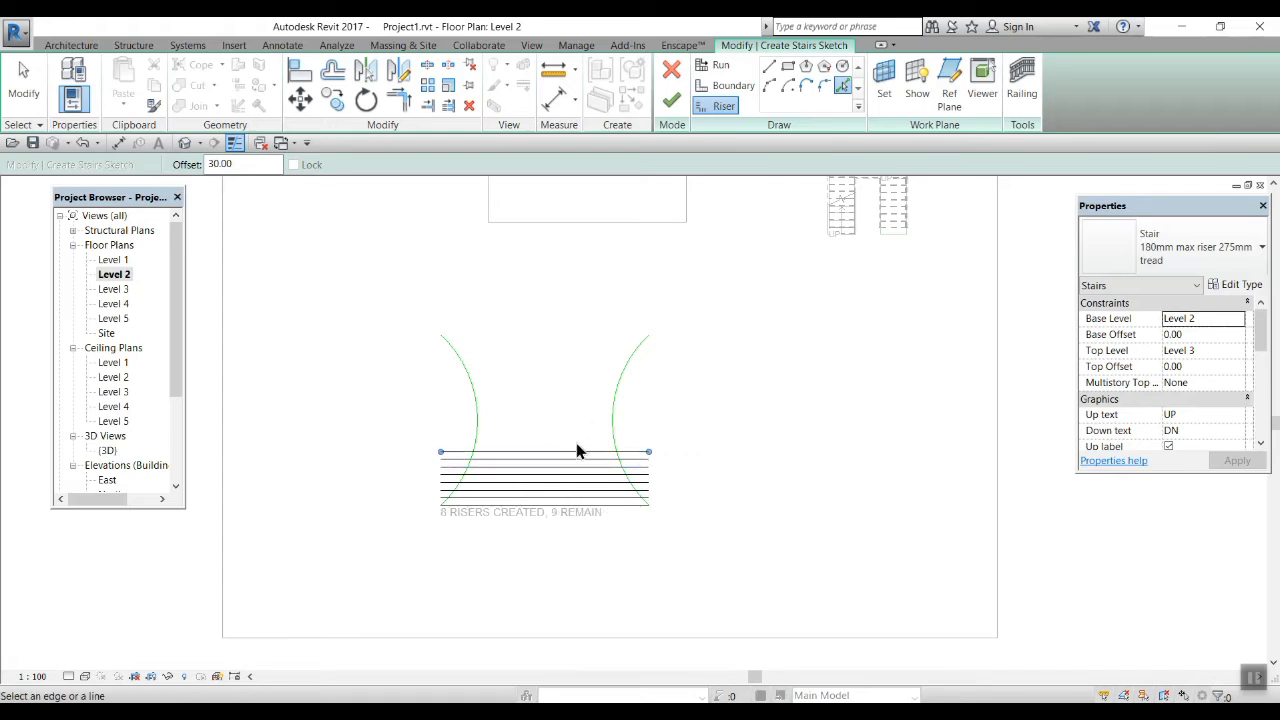
click(577, 452)
click(584, 444)
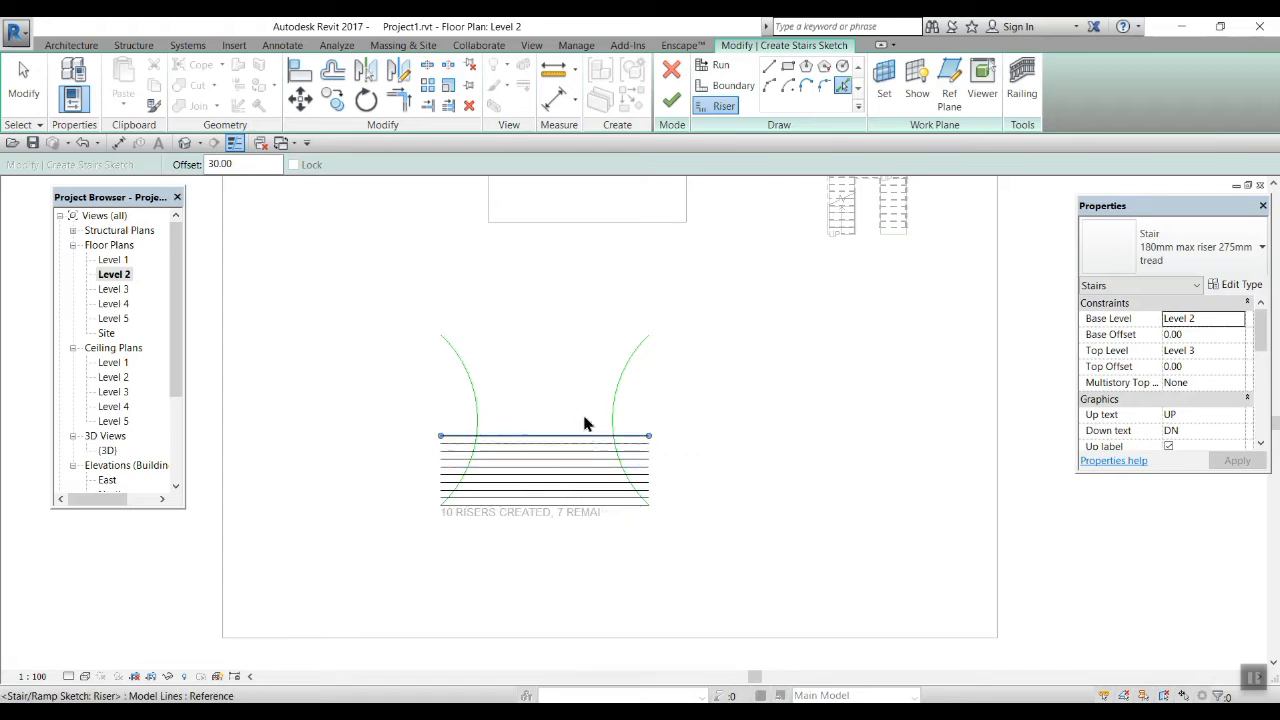
click(585, 438)
click(590, 430)
click(591, 375)
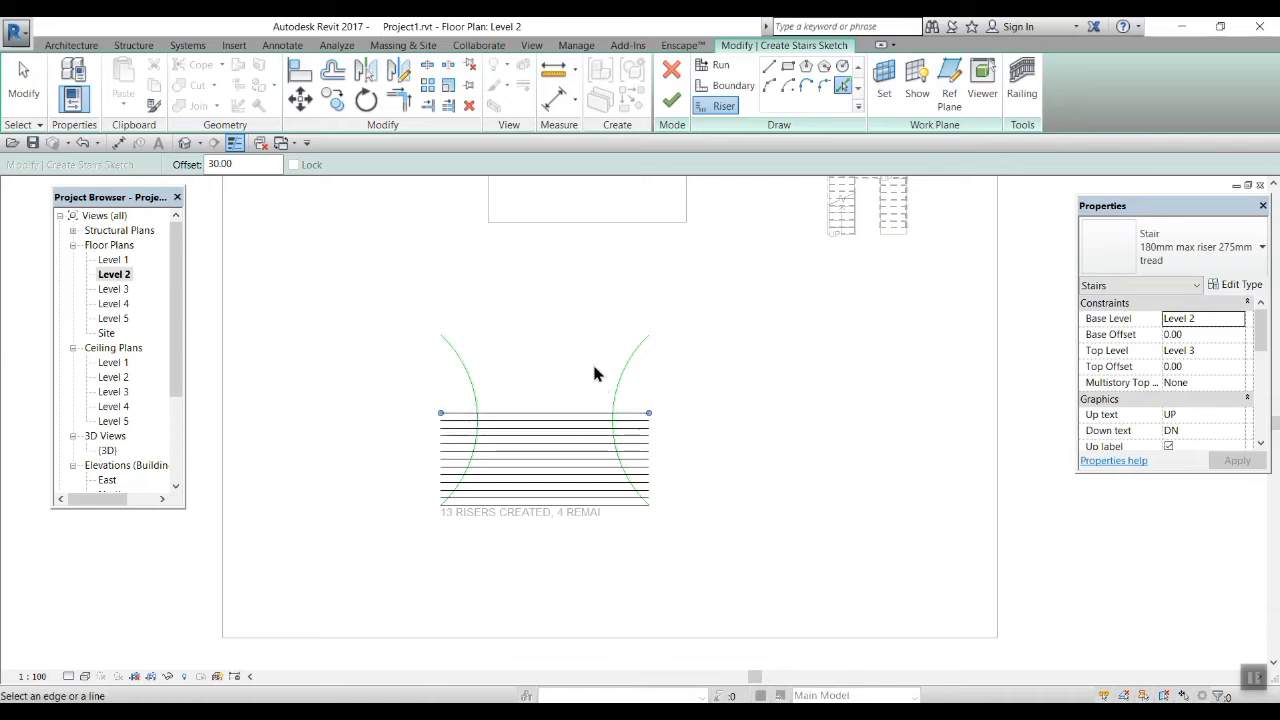
click(599, 377)
click(598, 401)
click(596, 393)
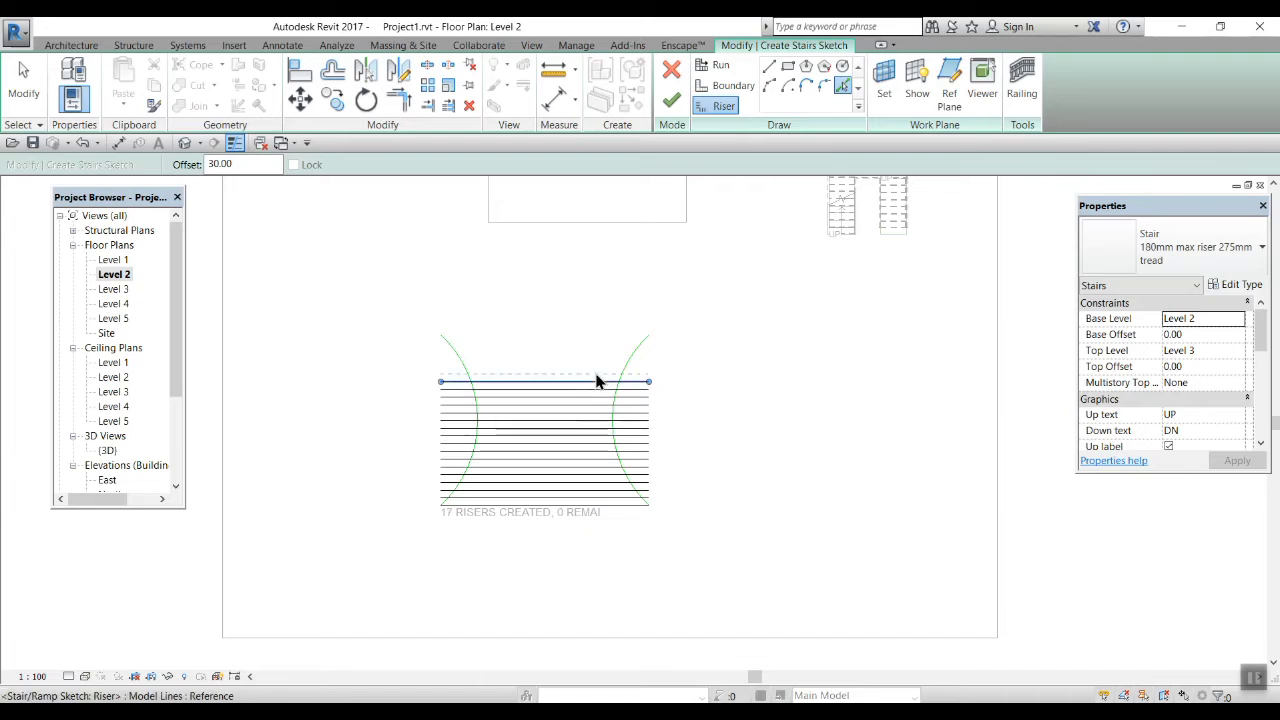
click(594, 386)
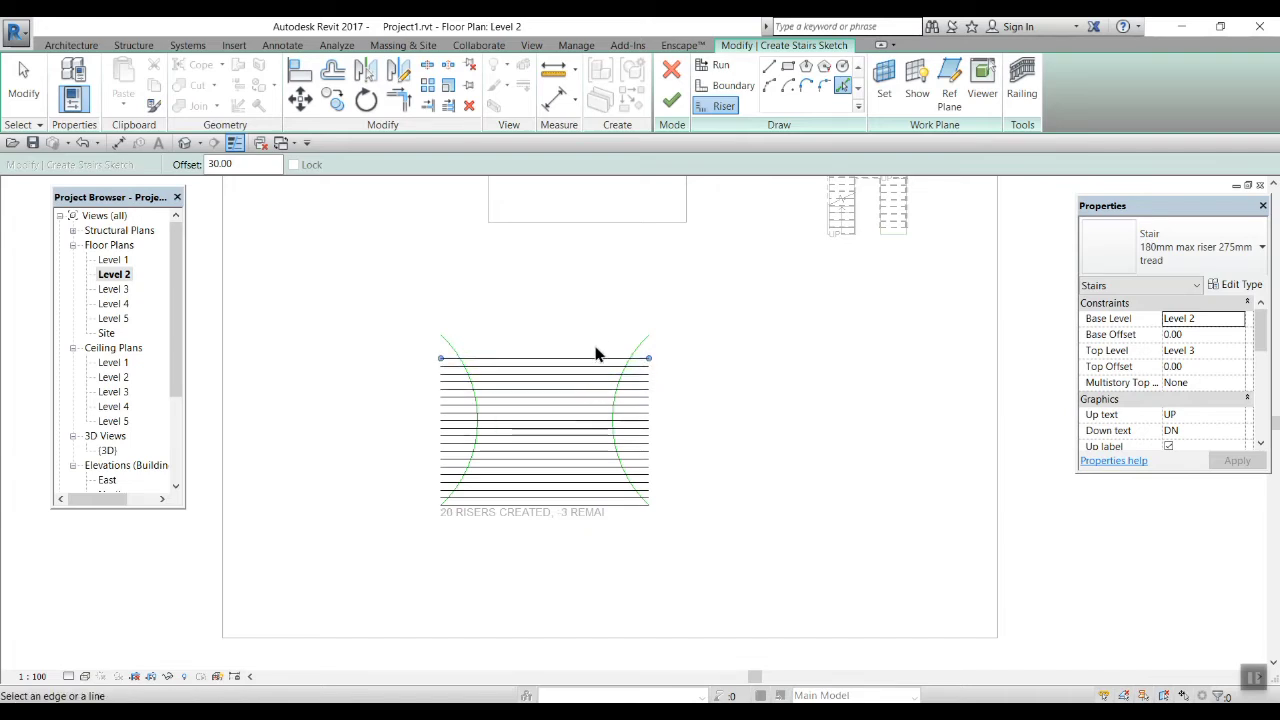
click(596, 359)
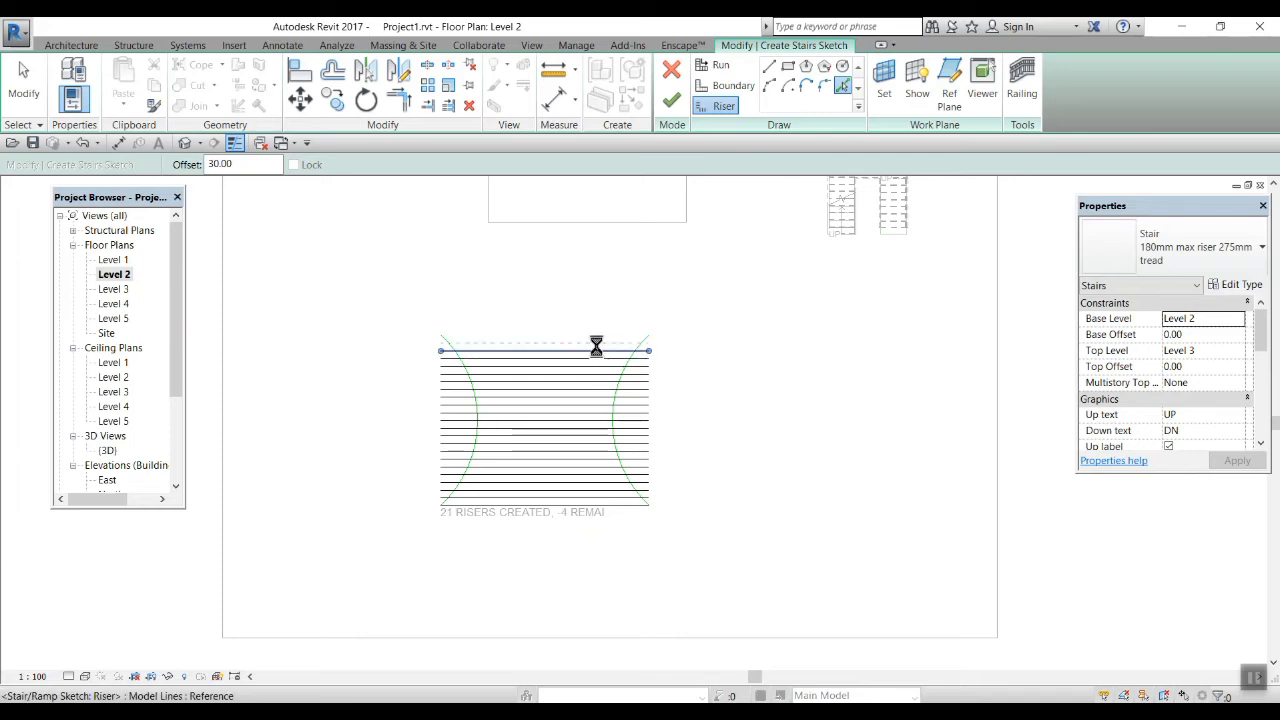
click(595, 343)
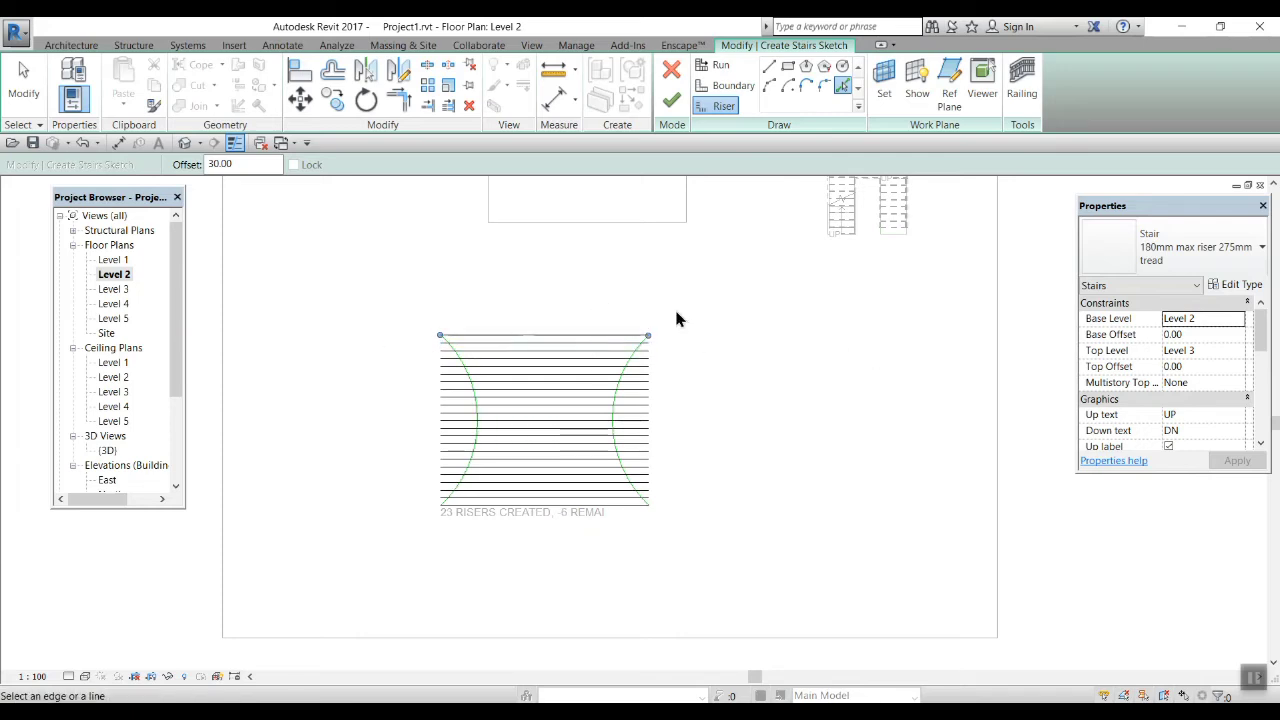
- Trim all the risers to the left and right boundary arcs using Trim/Extend Multiple Elements
click(447, 107)
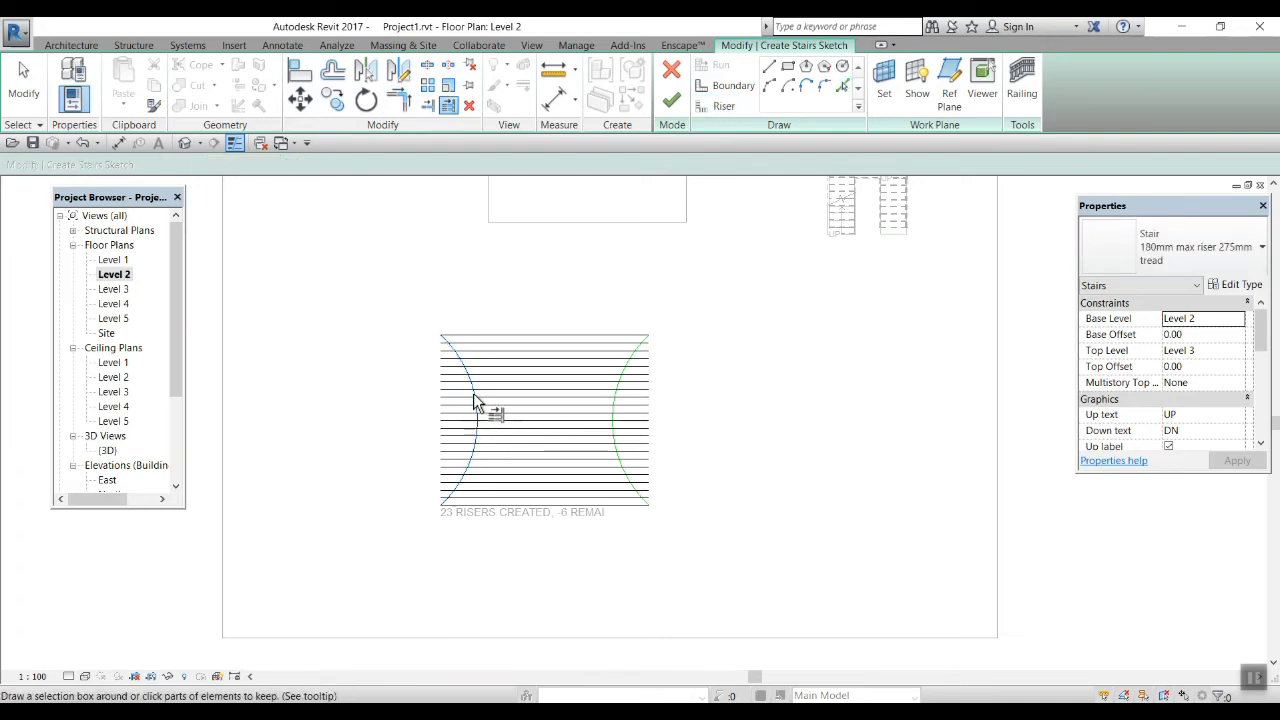
drag(571, 545, 515, 277)
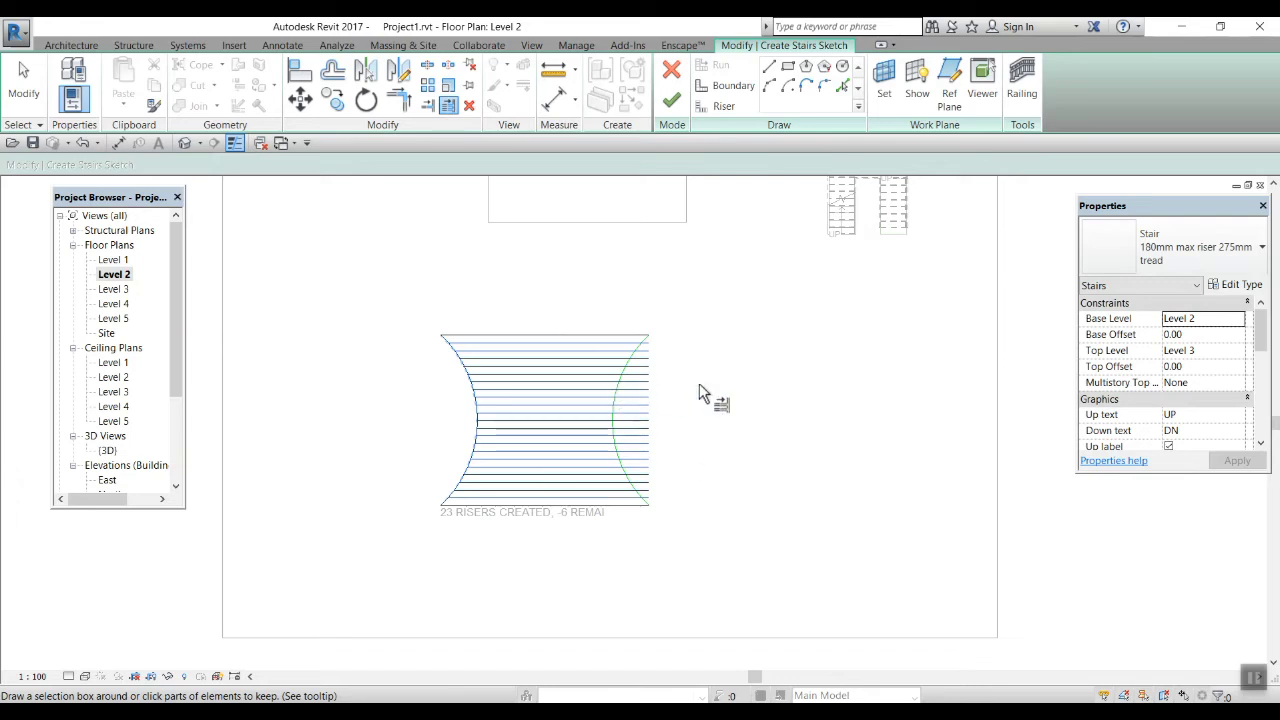
click(614, 386)
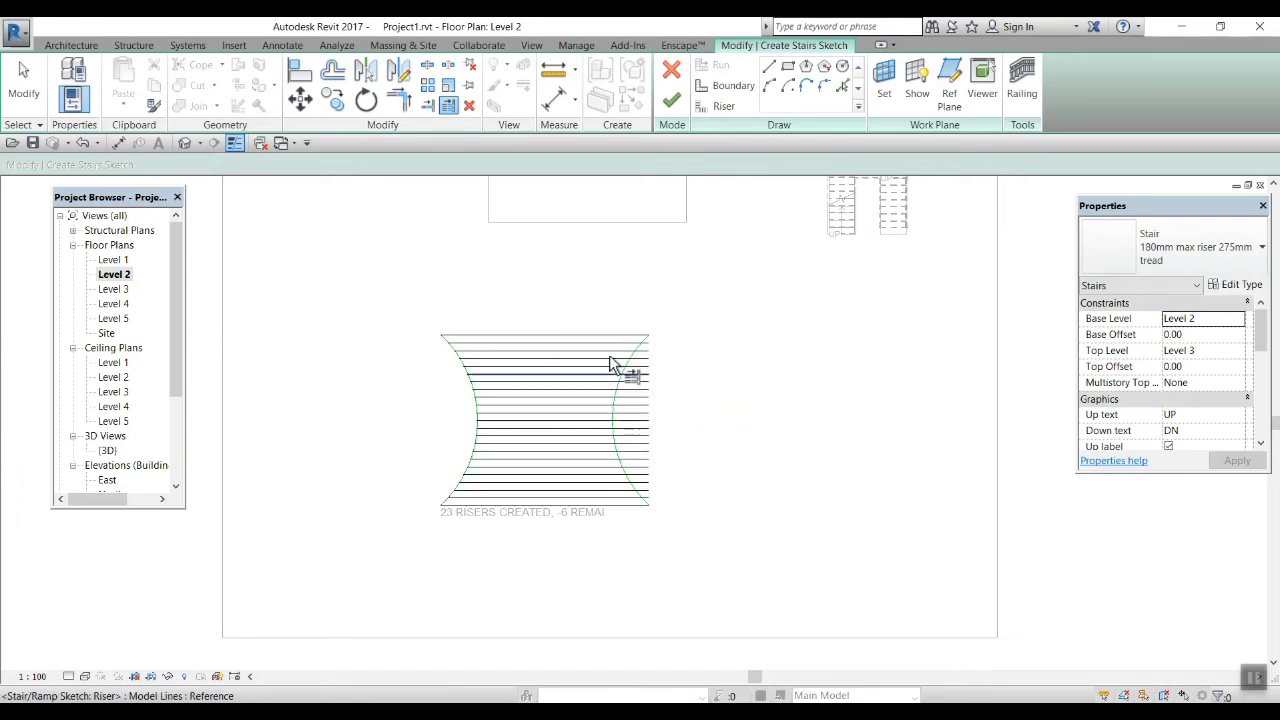
click(458, 108)
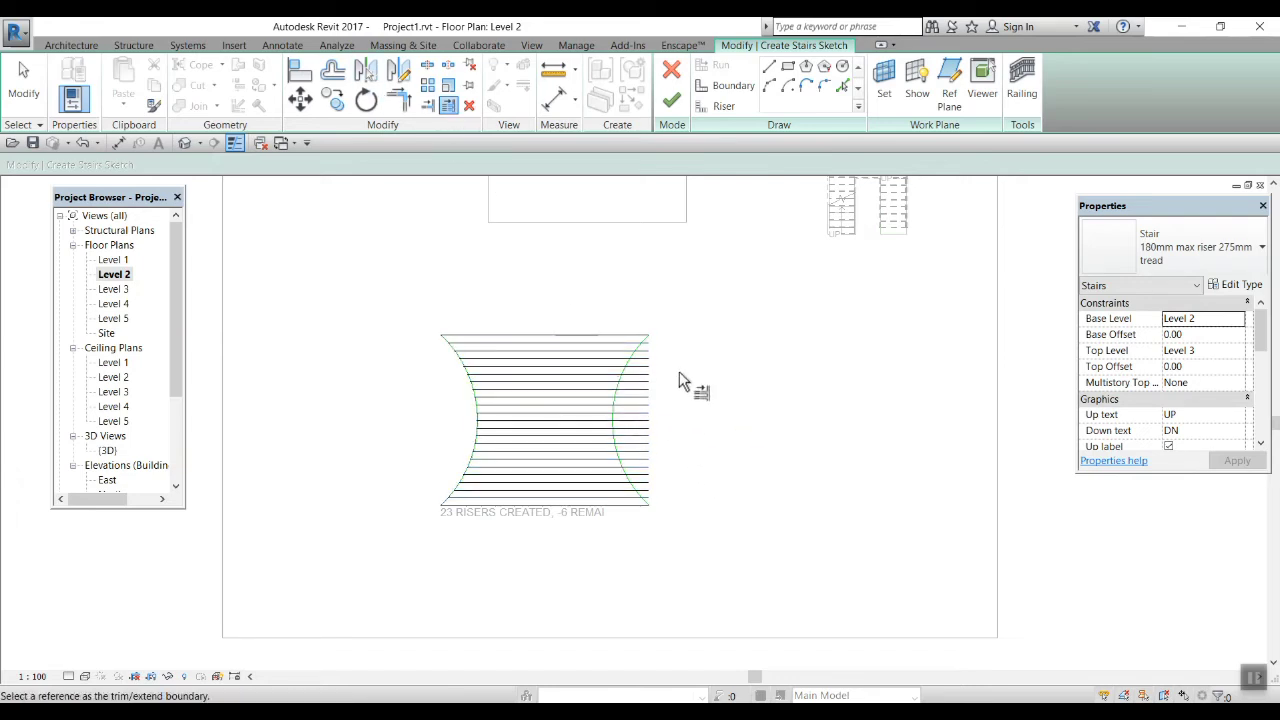
click(623, 374)
drag(582, 557, 542, 279)
scroll(515, 352, up, 2)
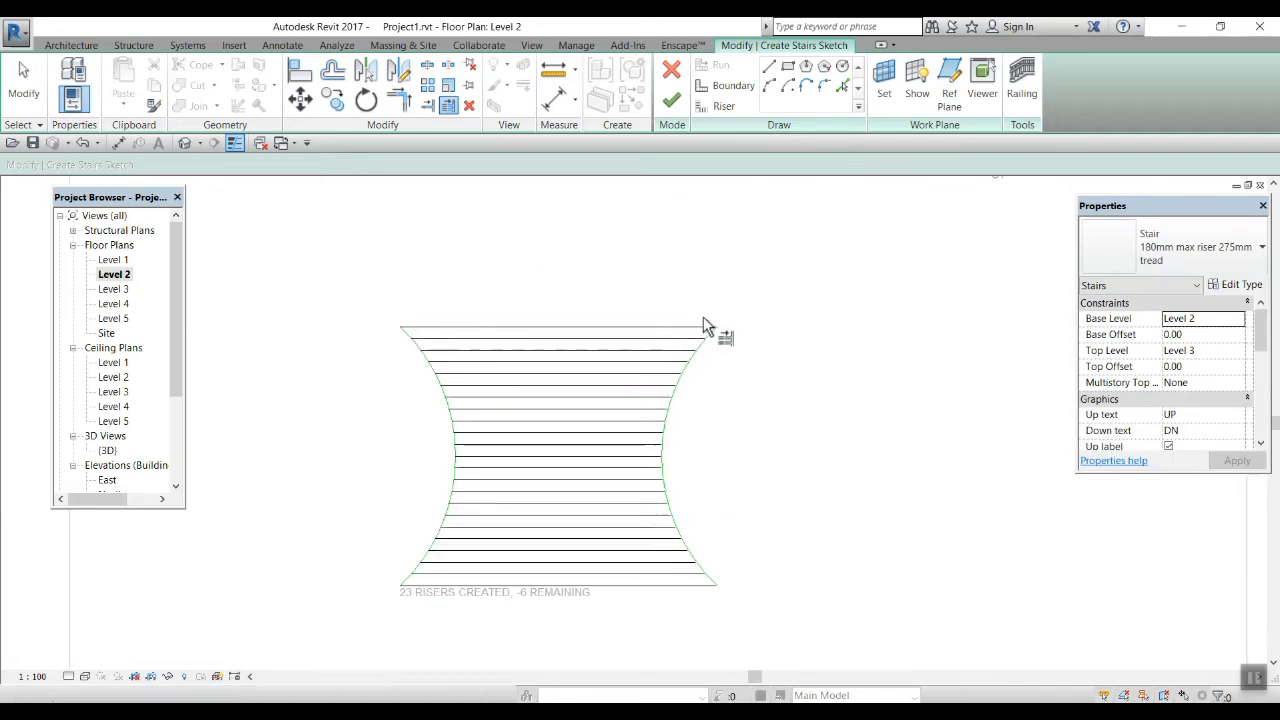
- Trim the outermost risers and boundary arcs into clean corners and finish the stair sketch
click(399, 100)
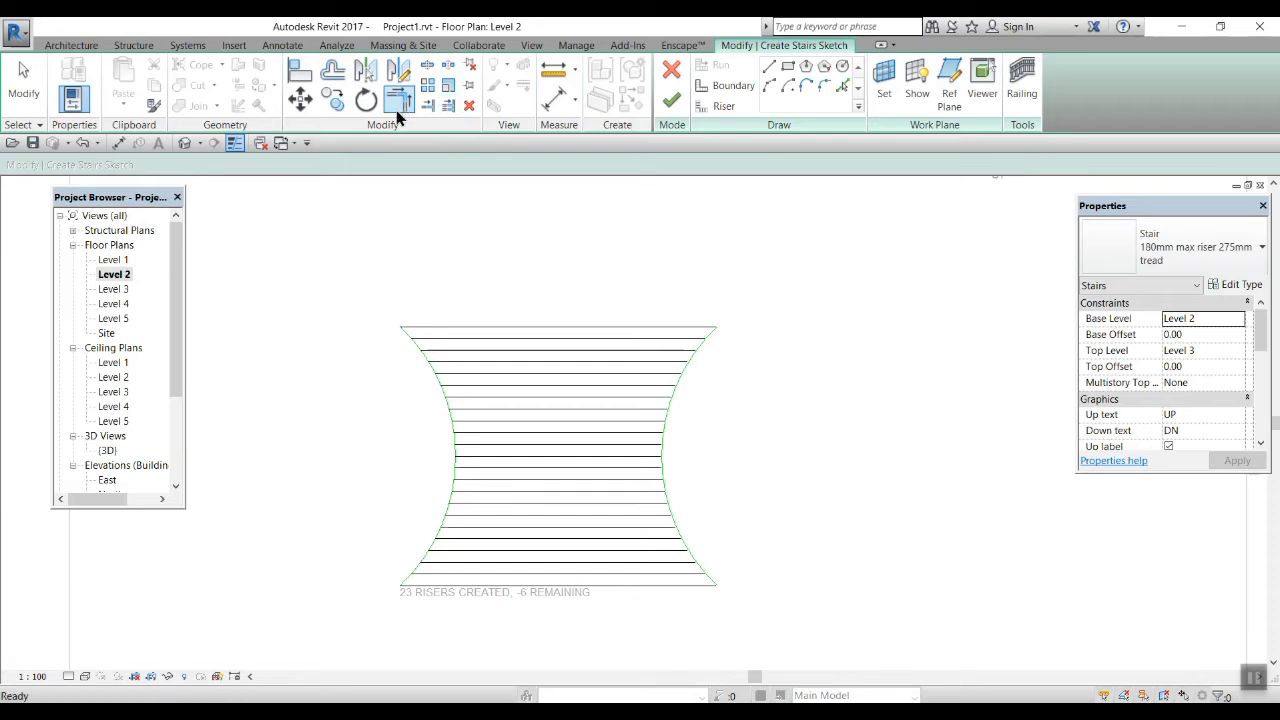
click(711, 332)
click(705, 327)
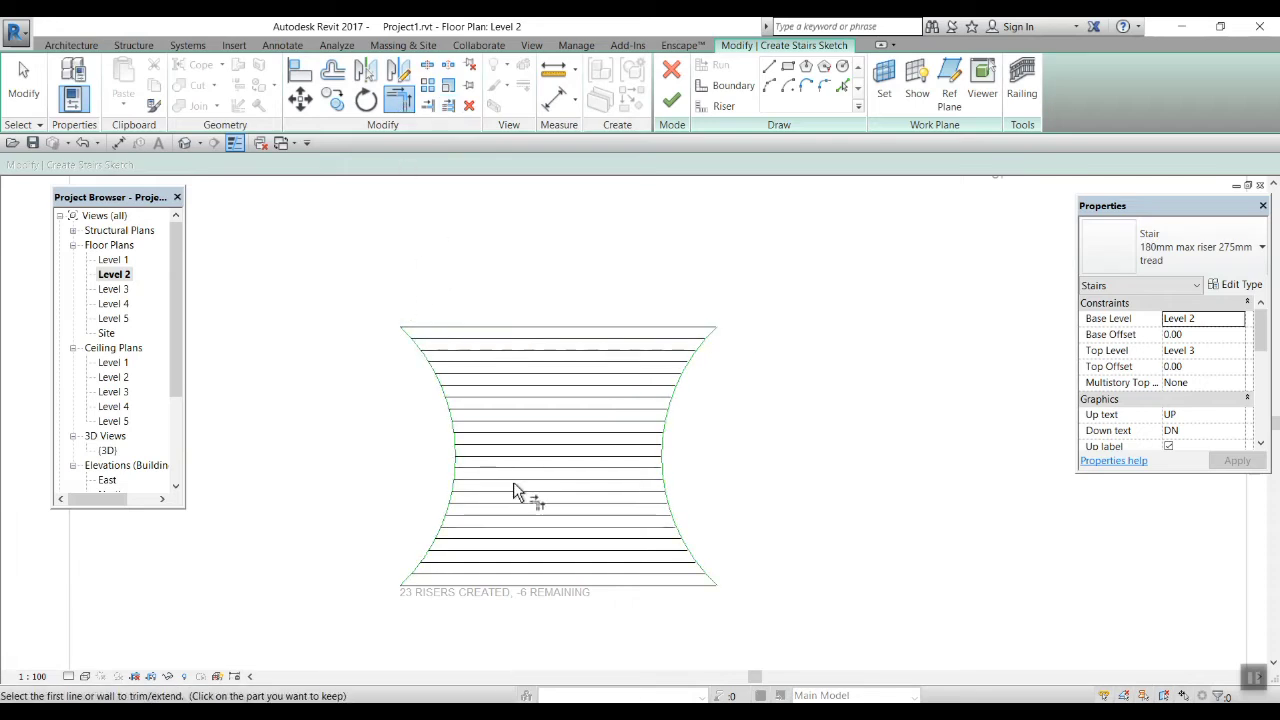
click(404, 580)
click(407, 585)
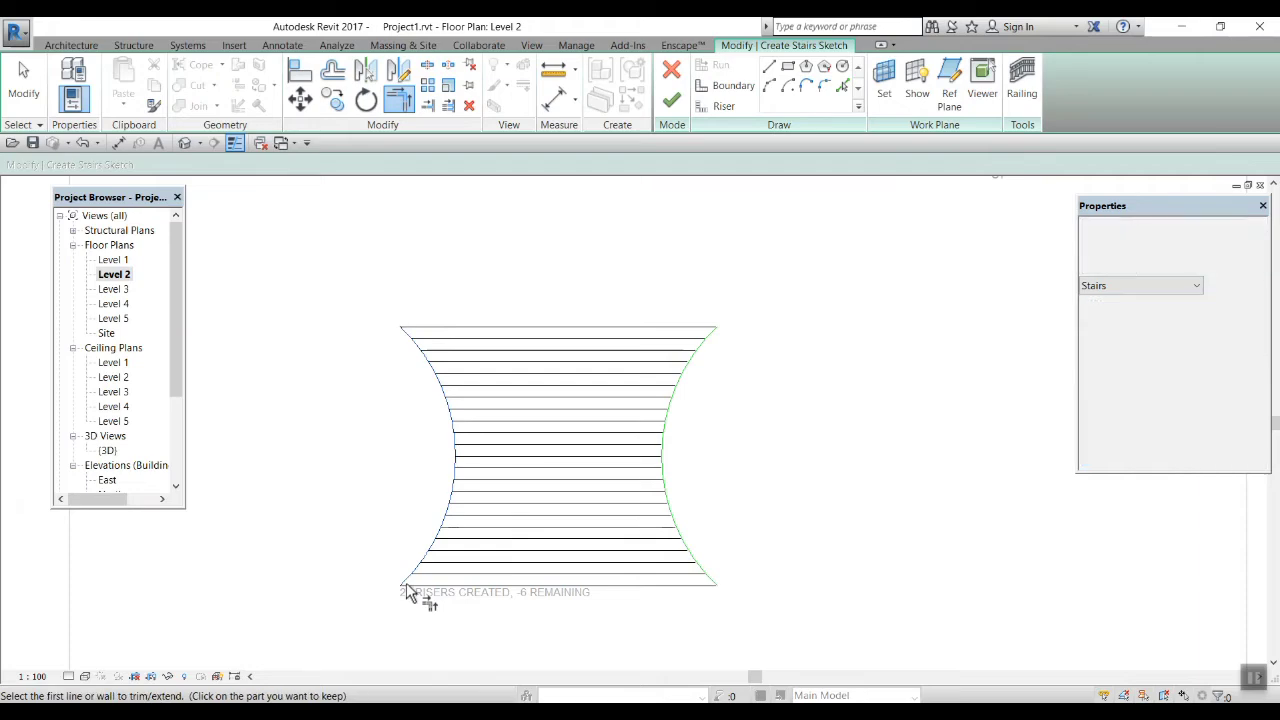
click(711, 587)
click(714, 581)
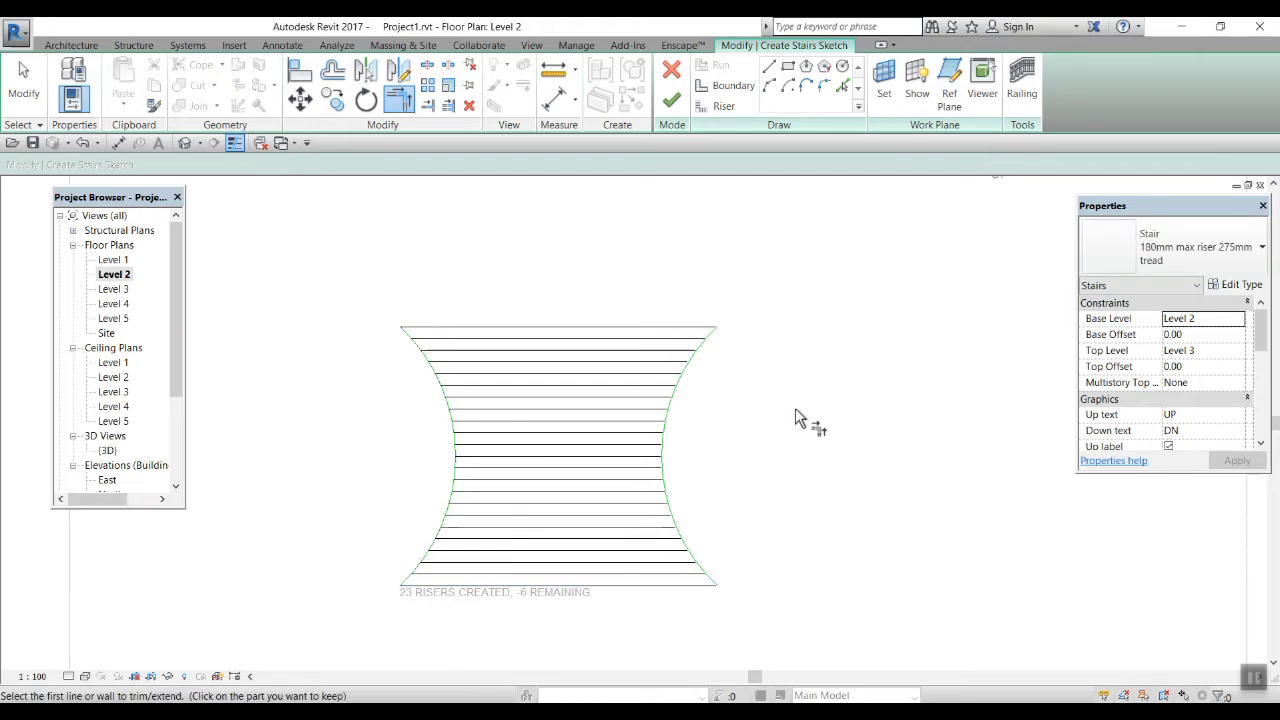
scroll(795, 418, down, 2)
click(673, 108)
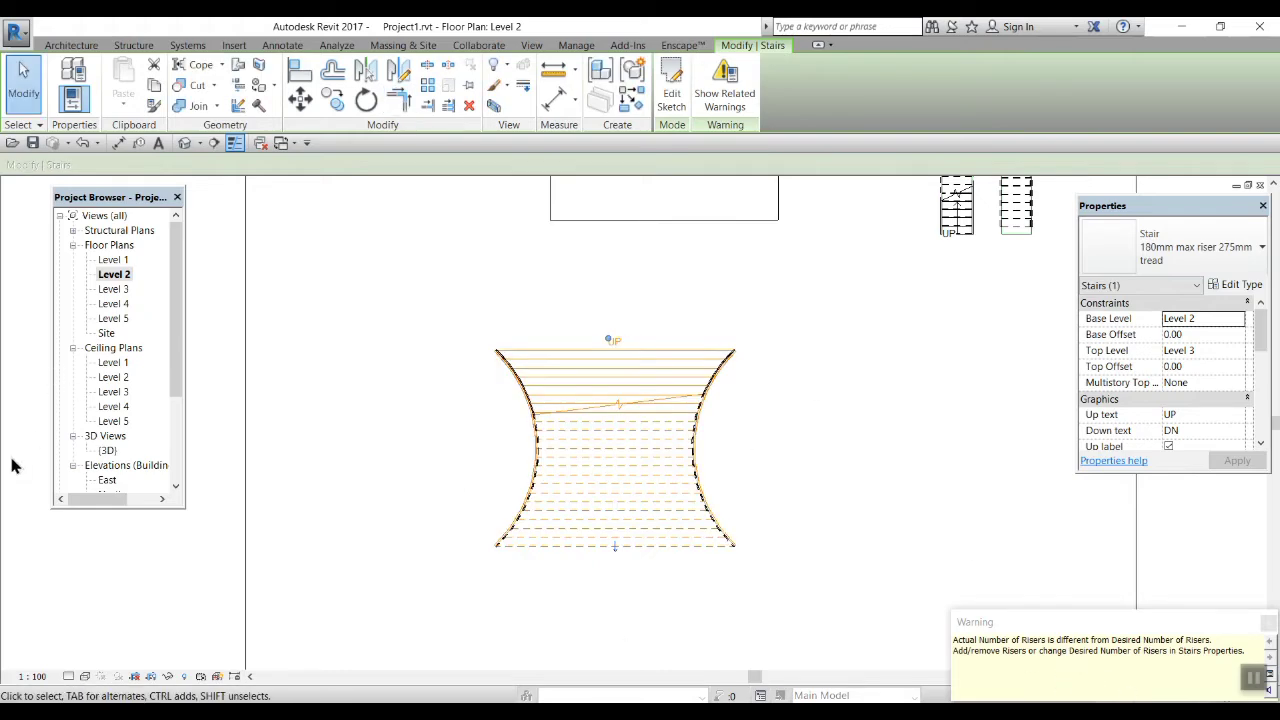
- Examine the curved sketched stair and its railings in the 3D view from above and from the front
double_click(107, 451)
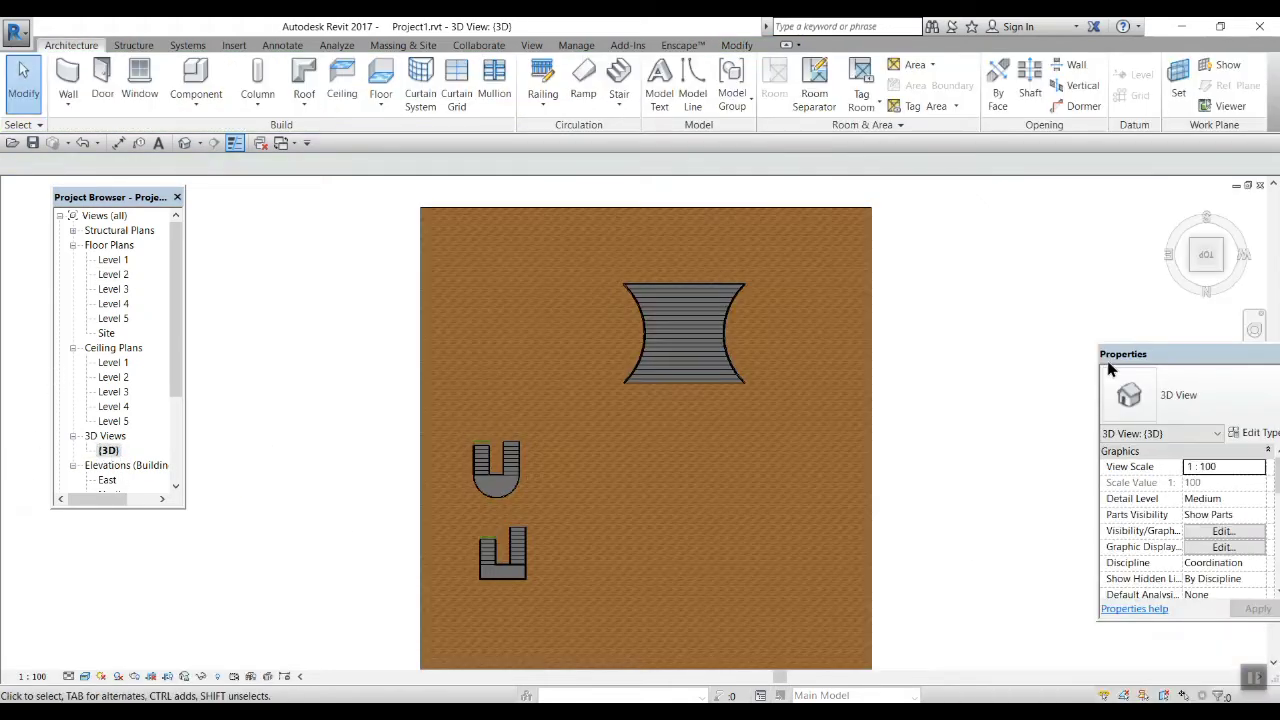
click(1233, 284)
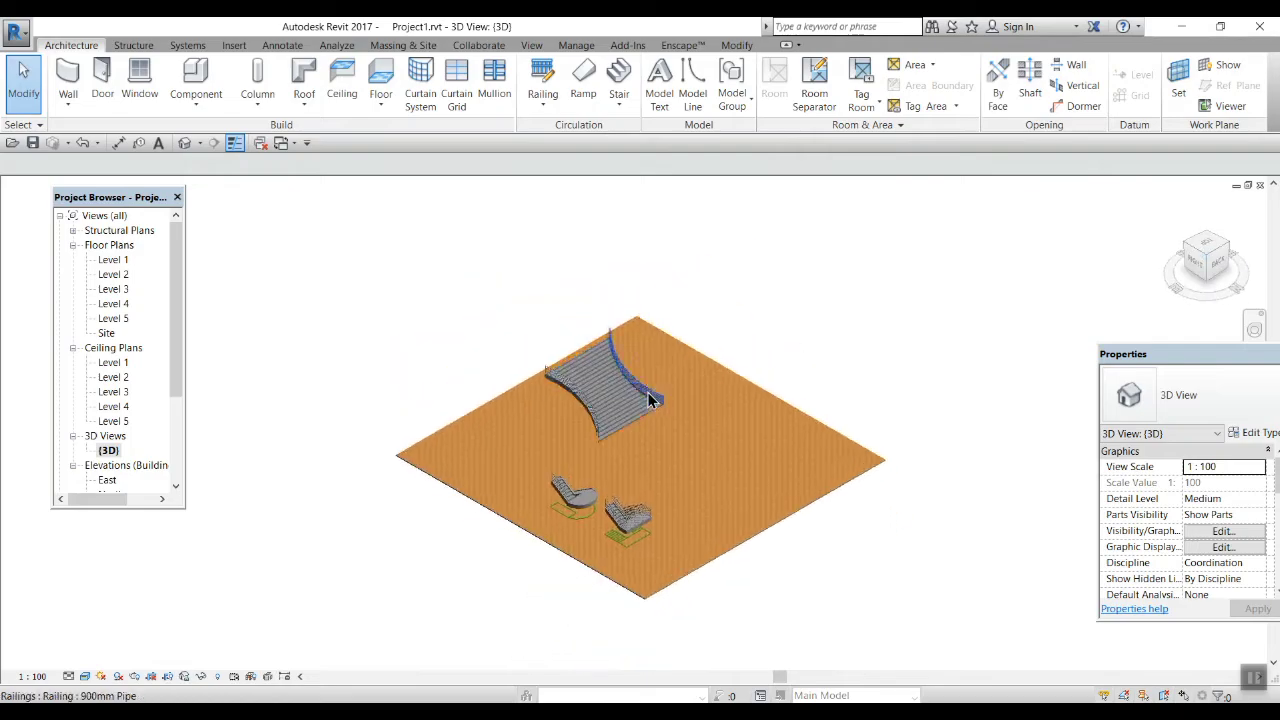
shift+middle_drag(826, 469, 589, 457)
scroll(790, 470, up, 5)
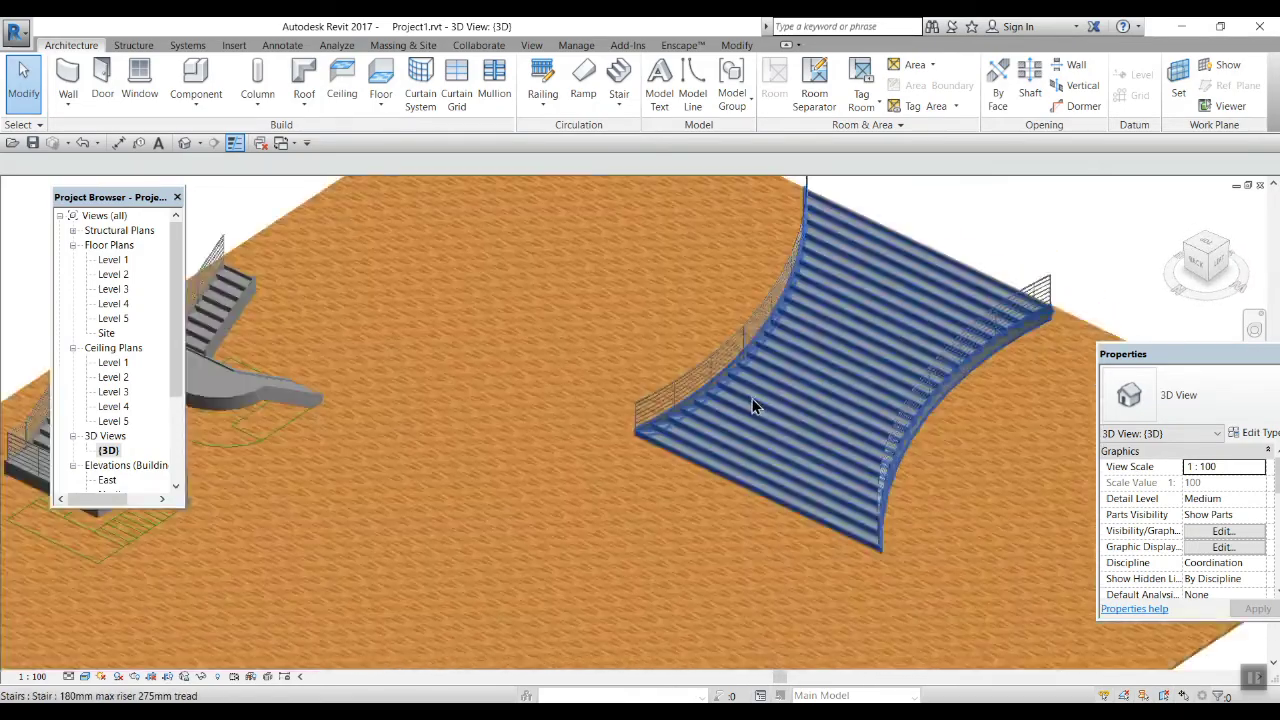
shift+middle_drag(815, 490, 746, 241)
shift+middle_drag(731, 463, 690, 360)
scroll(690, 360, up, 3)
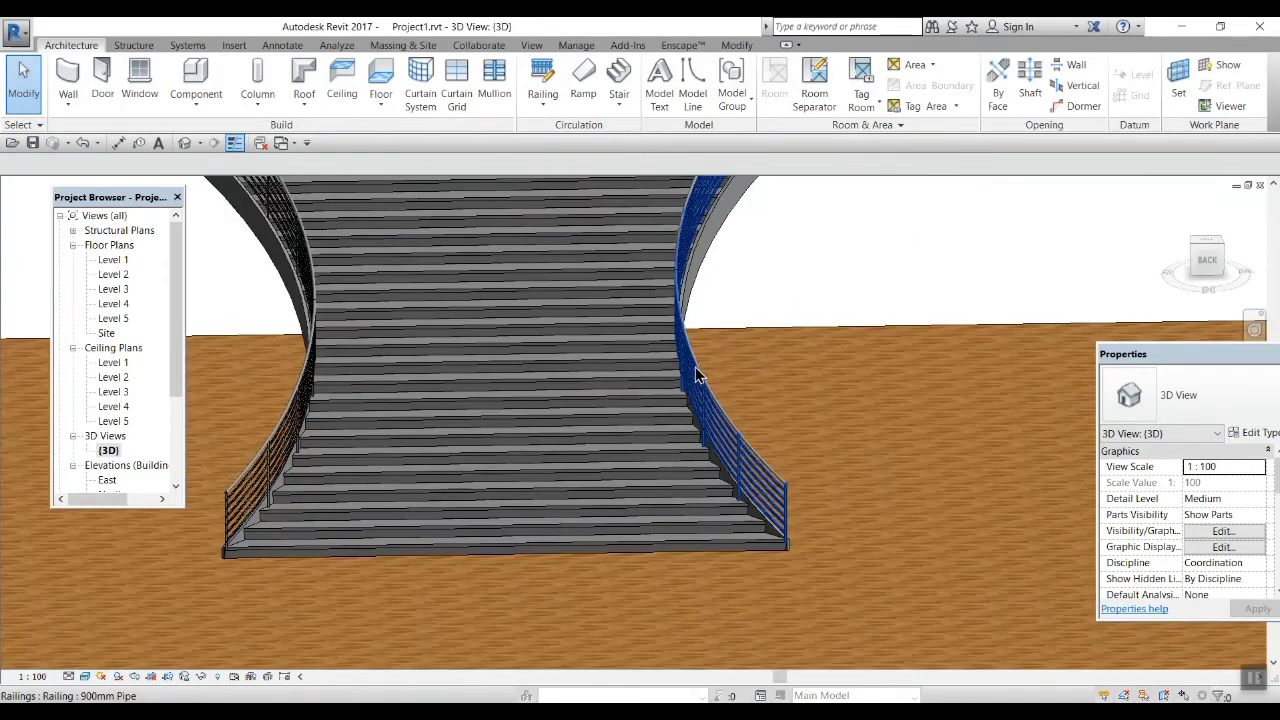
- Flip the direction of the right railing on the curved stair and reselect it to flip it back
click(697, 375)
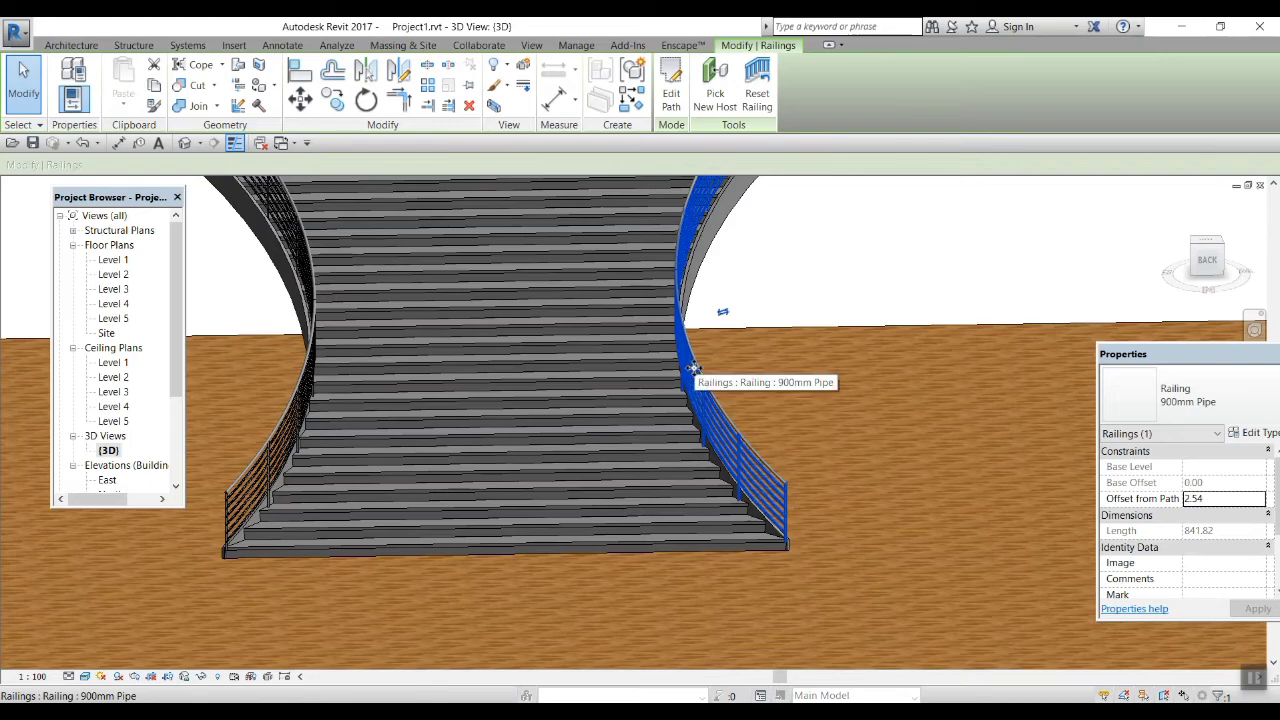
shift+middle_drag(820, 438, 740, 348)
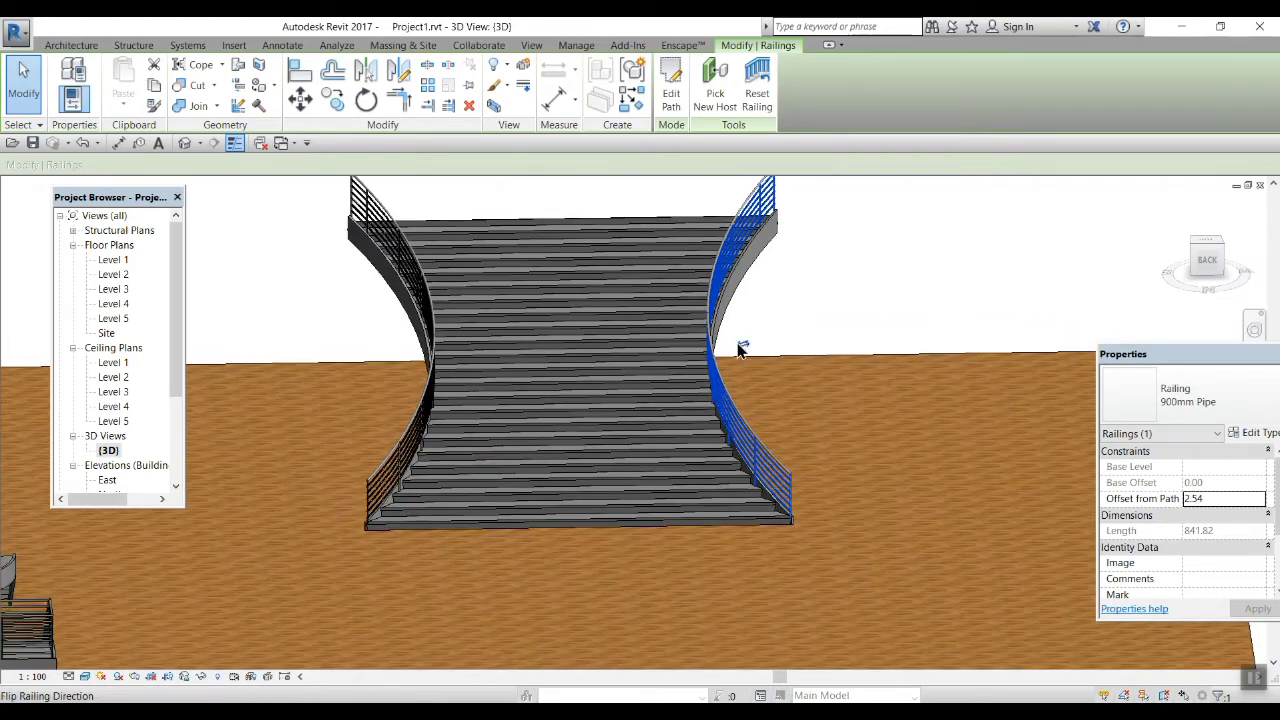
click(741, 347)
key(Escape)
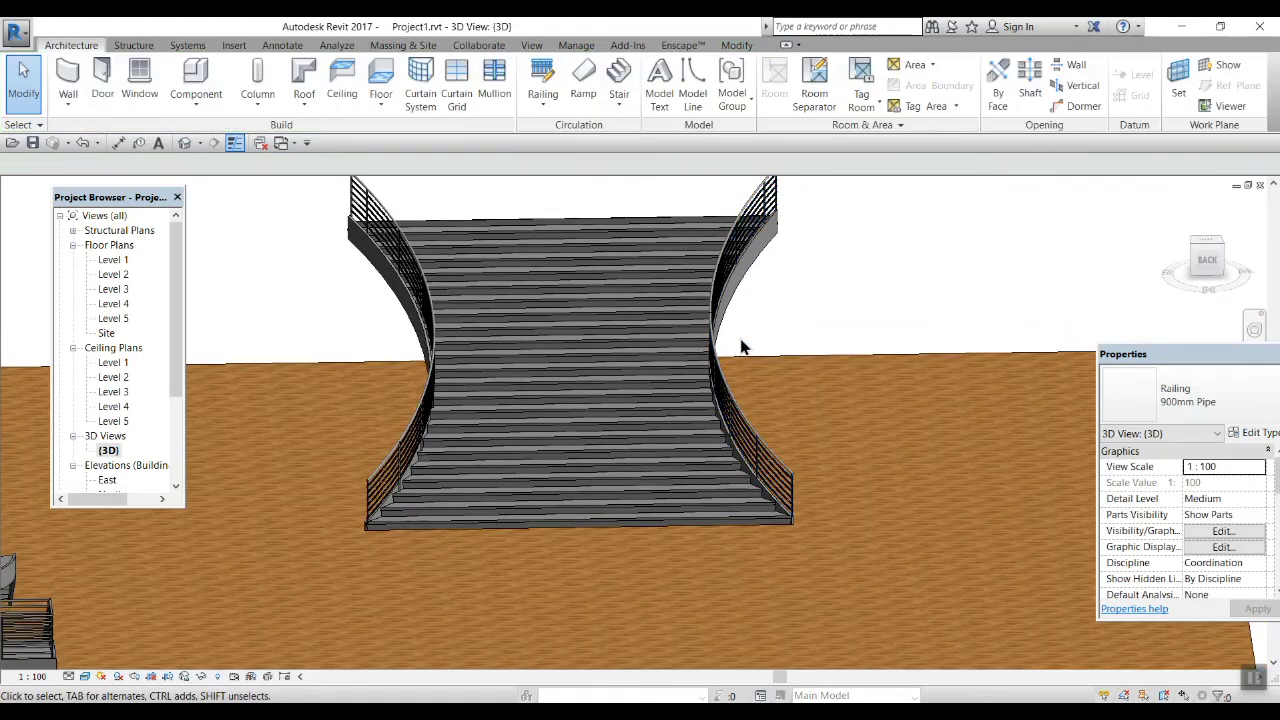
click(718, 385)
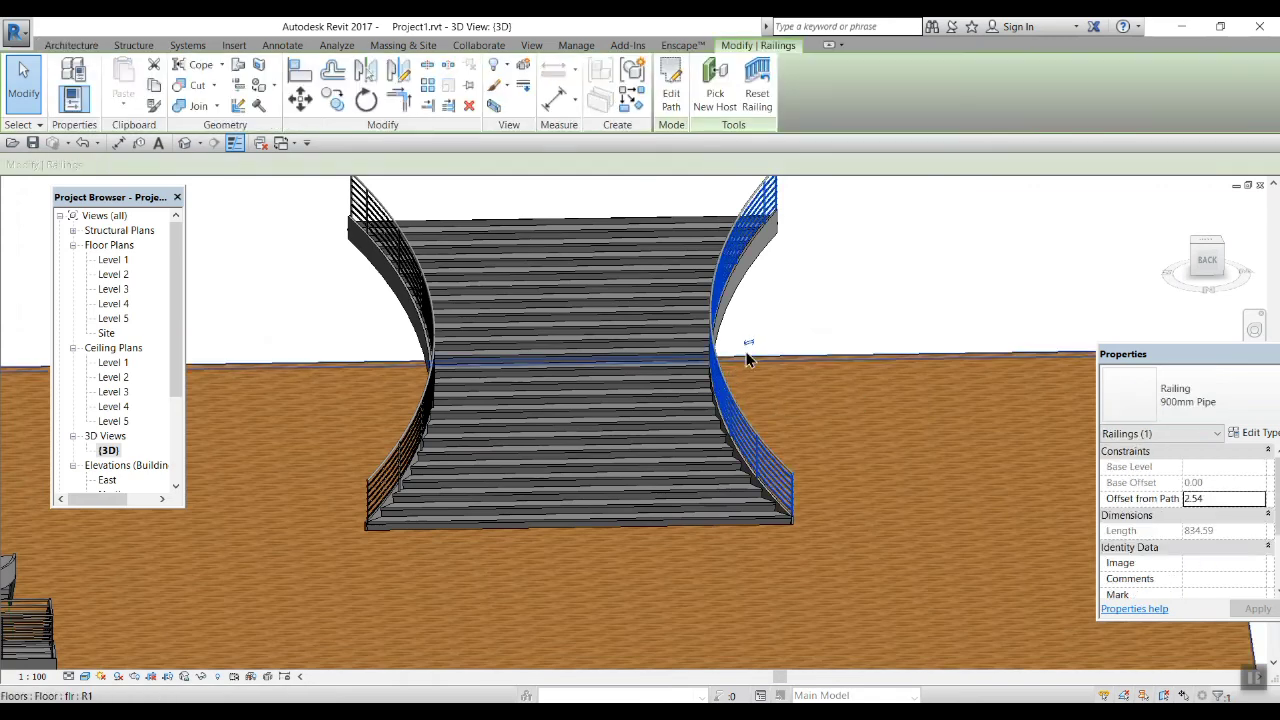
- Change the curved stair's right railing type to 900mm Rectangular and check its balusters up close
scroll(845, 453, down, 1)
middle_drag(845, 453, 682, 455)
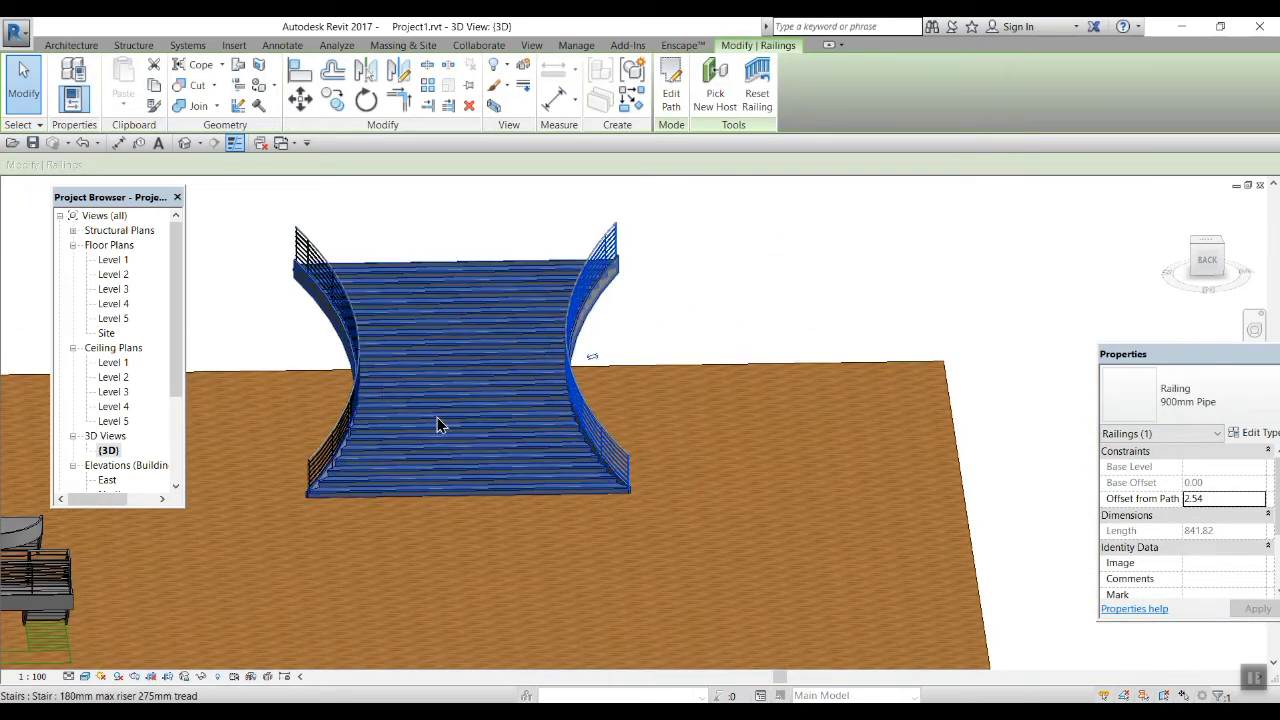
click(1256, 433)
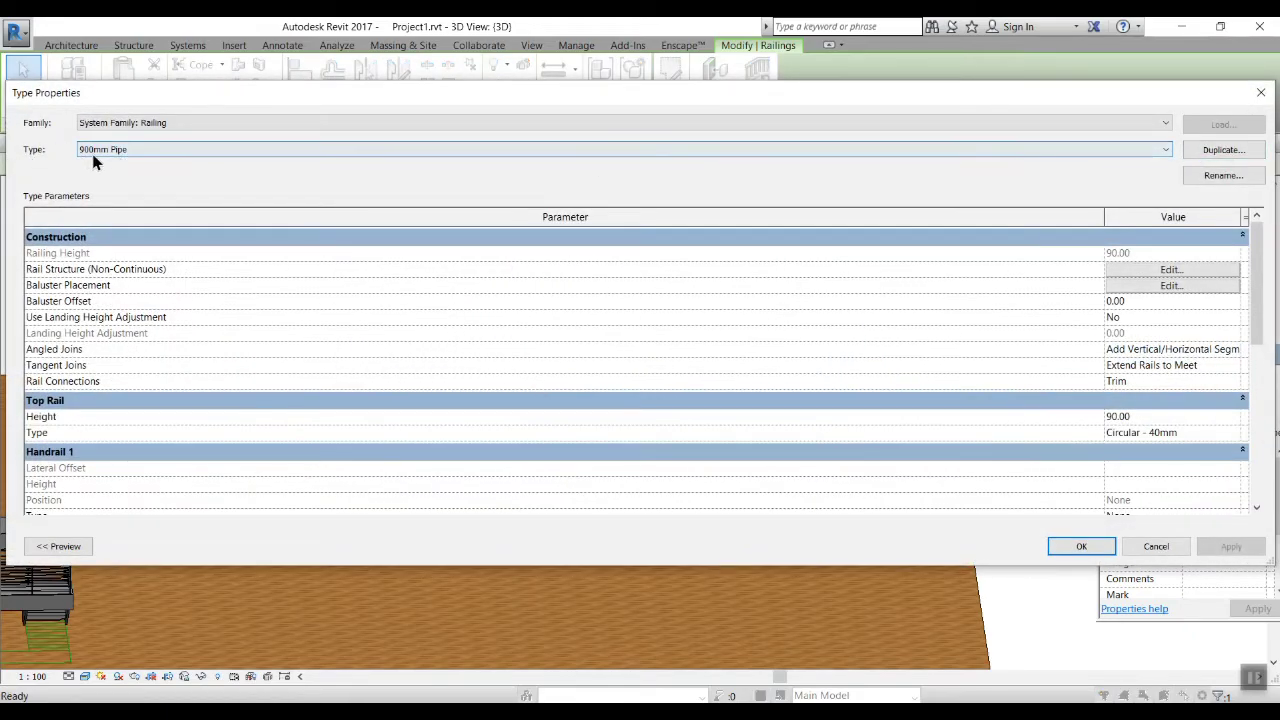
click(1165, 150)
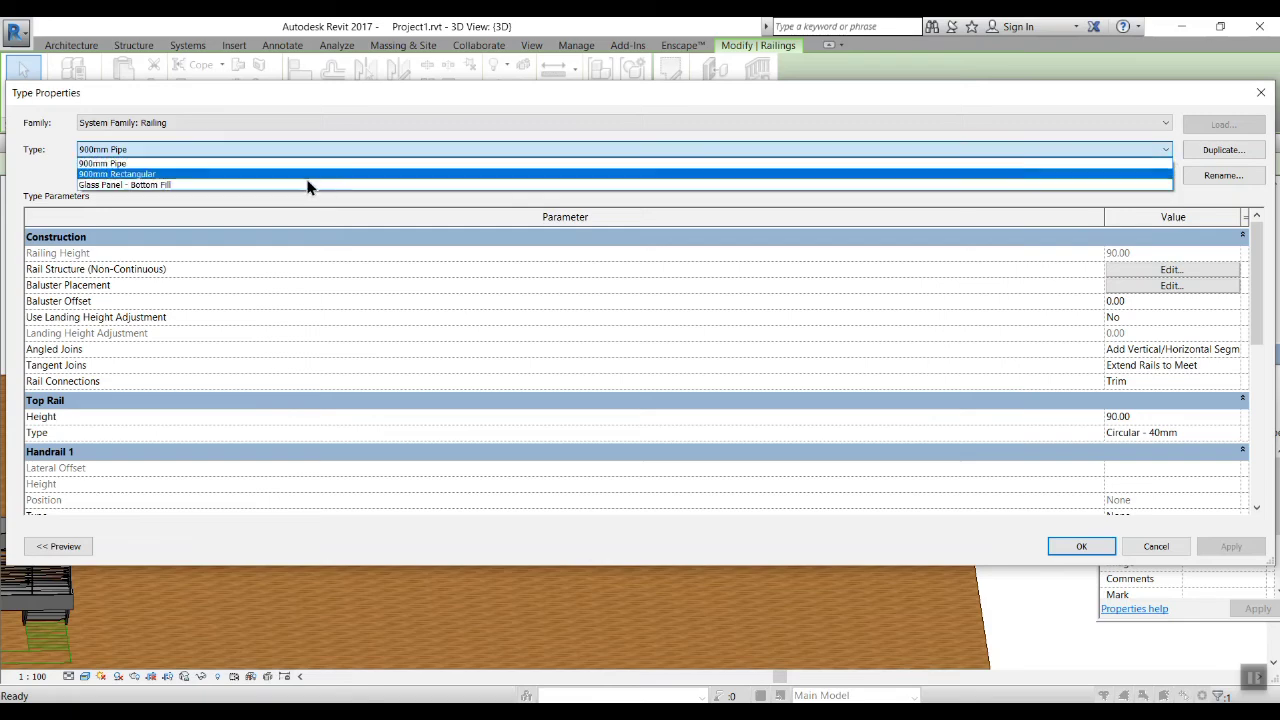
click(217, 175)
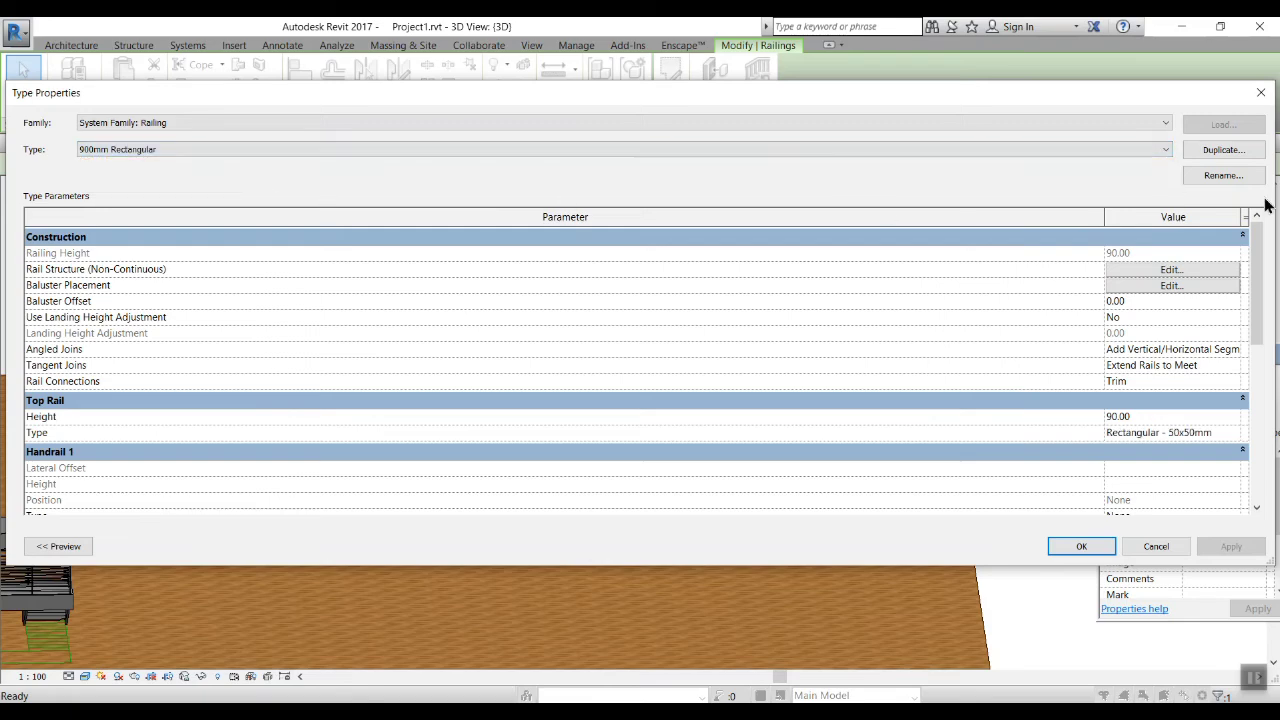
click(1104, 549)
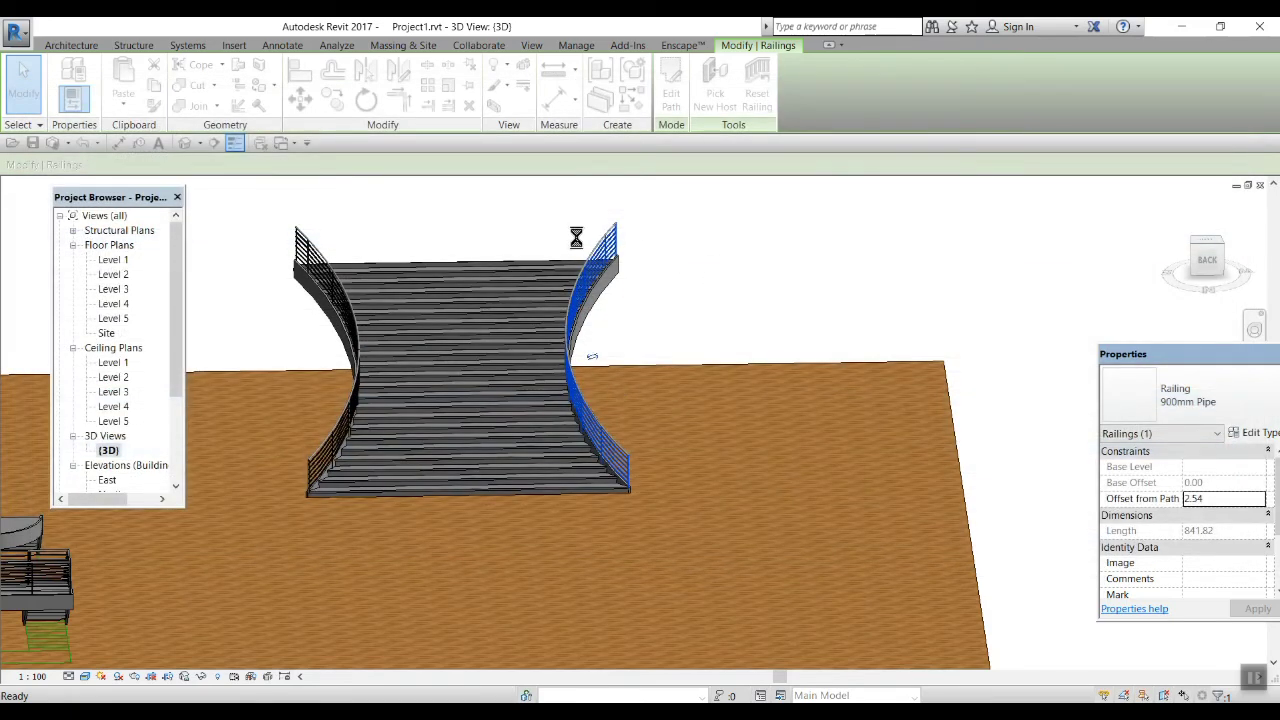
click(630, 258)
scroll(600, 275, up, 5)
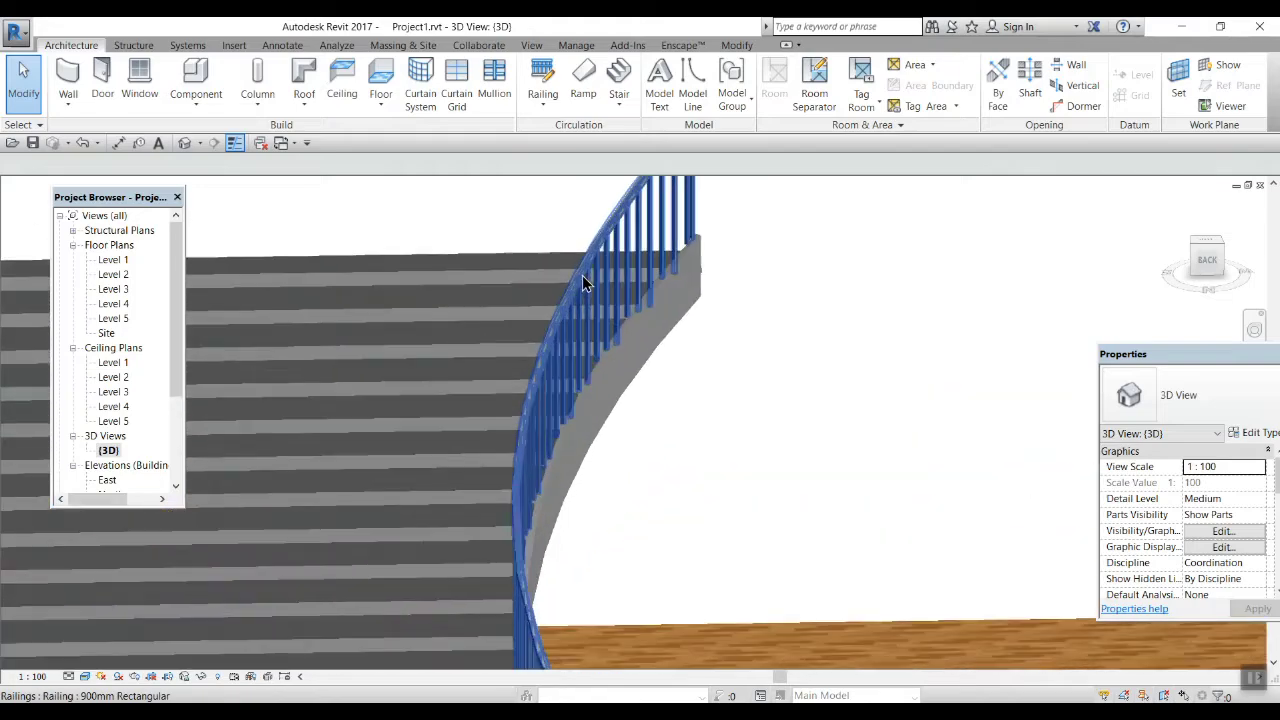
scroll(540, 388, down, 5)
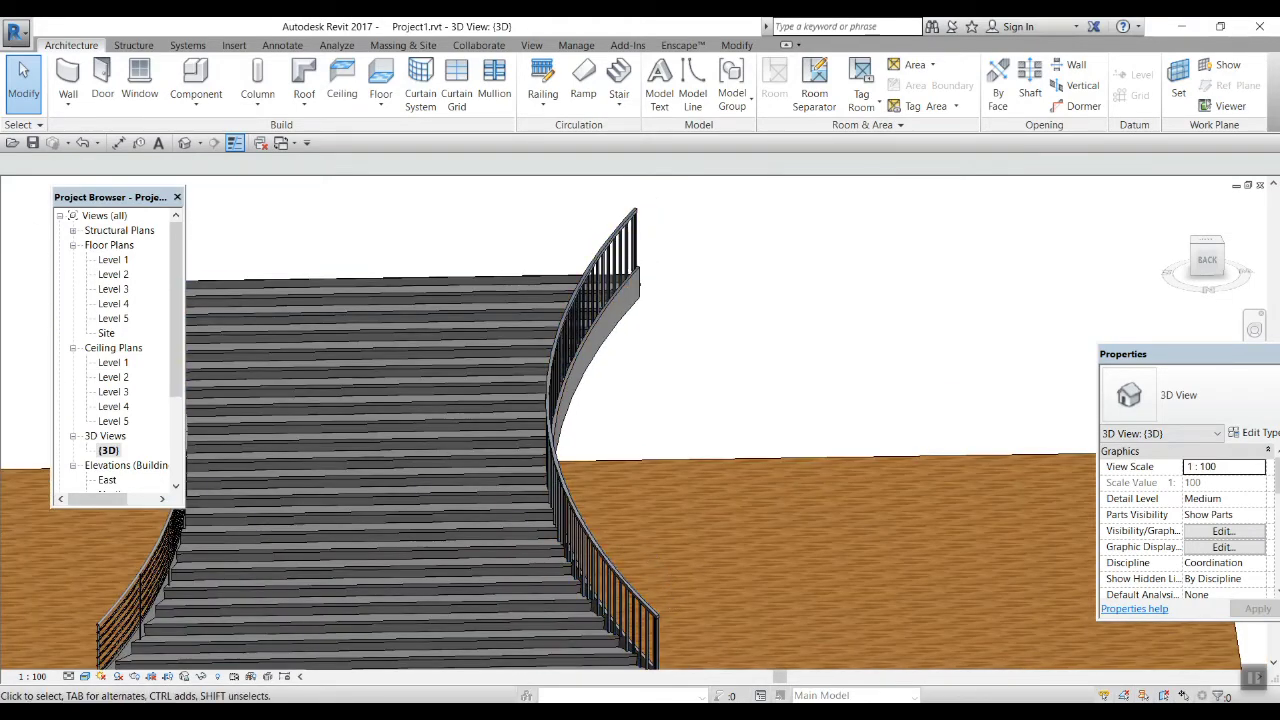
- Change the curved stair's right railing type to Glass Panel - Bottom Fill
click(555, 477)
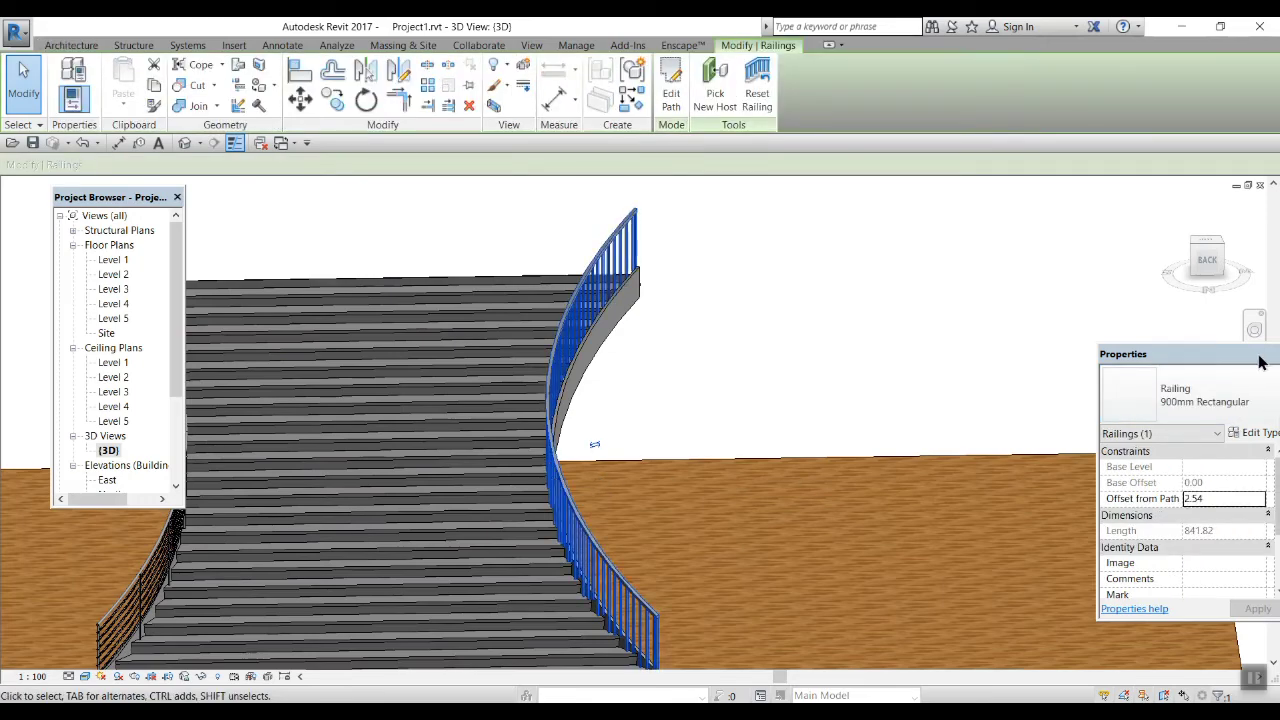
click(1255, 432)
click(1105, 150)
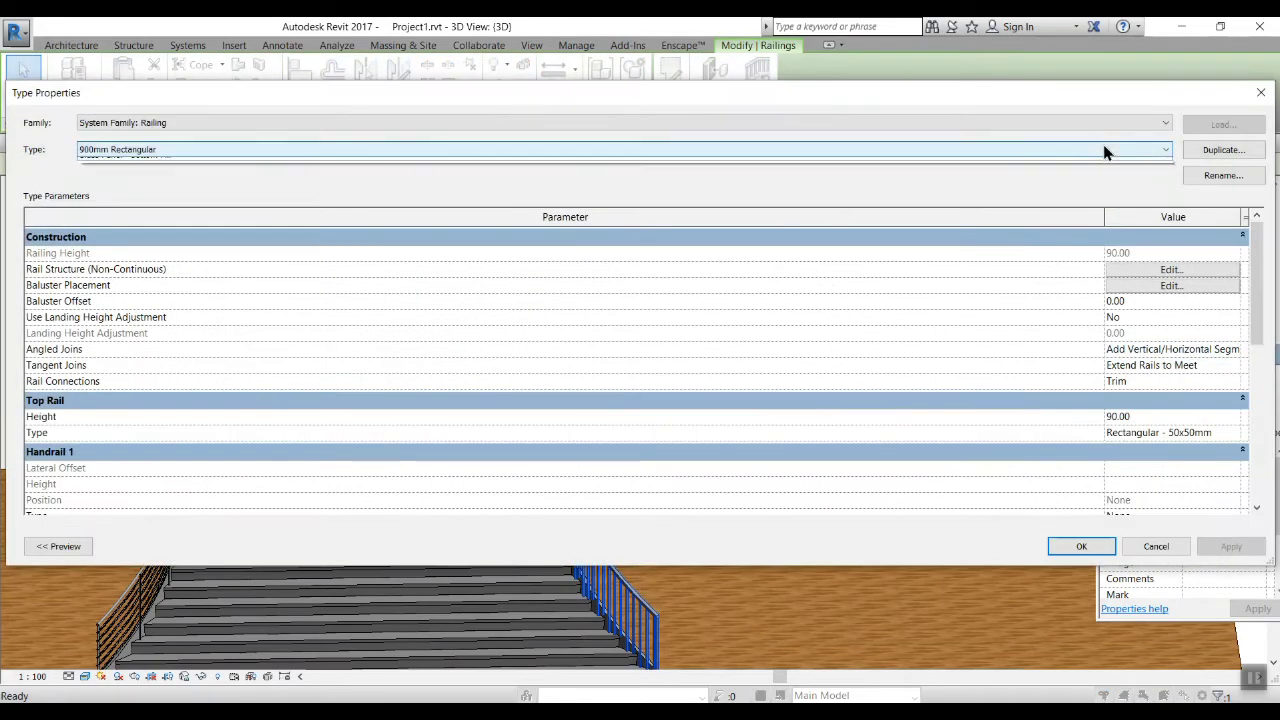
click(195, 186)
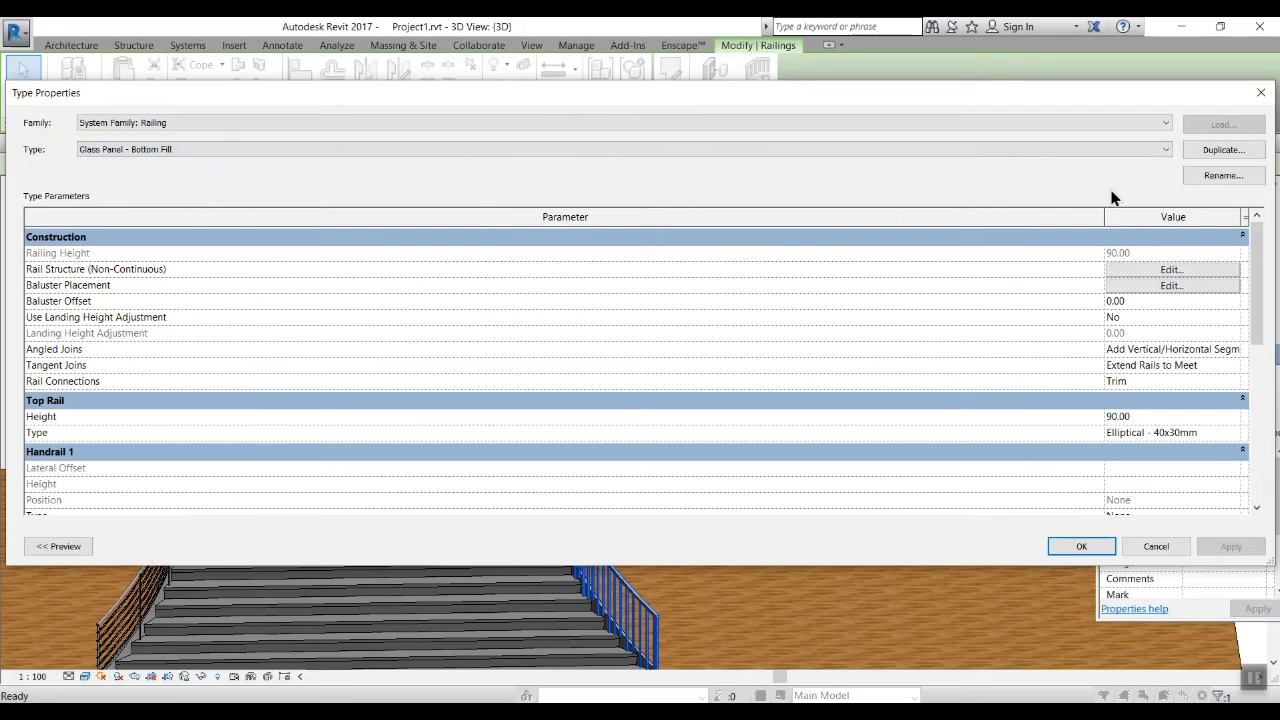
click(1110, 547)
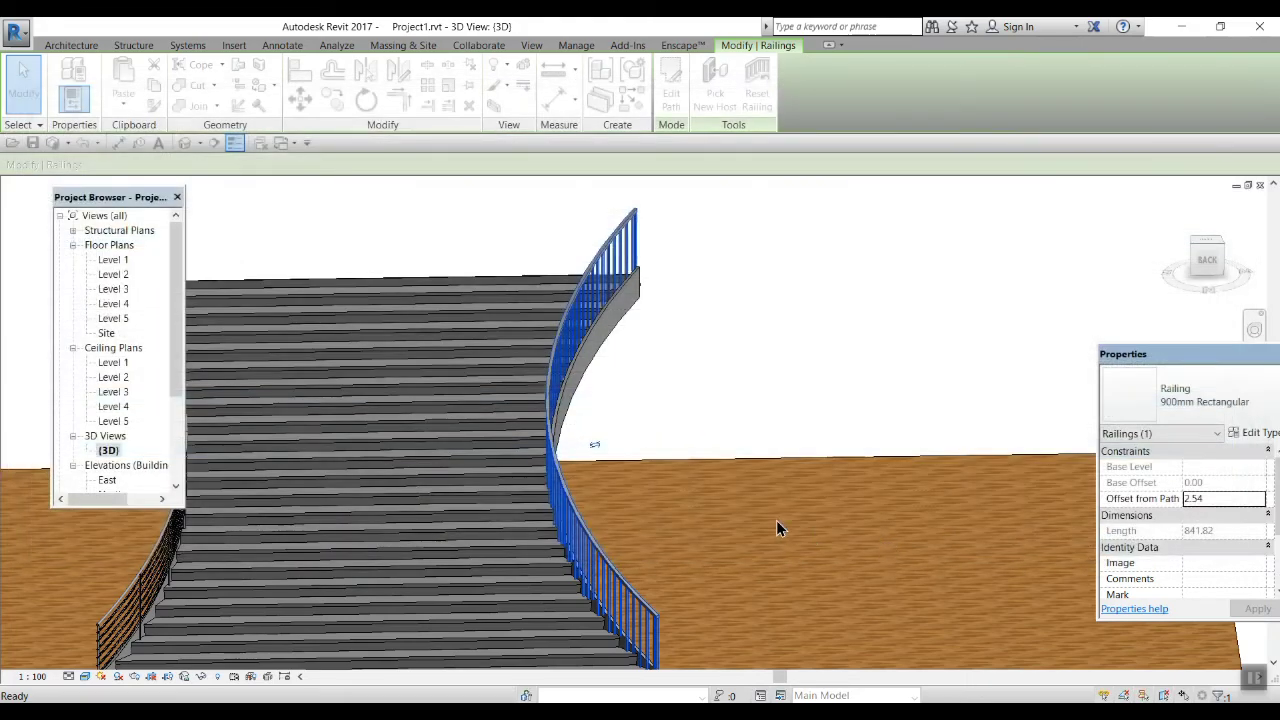
key(Escape)
- Examine the right glass panel railing along the curved stair in 3D, up close and from several angles
shift+middle_drag(695, 587, 601, 485)
scroll(1002, 518, down, 2)
middle_drag(1004, 522, 648, 437)
scroll(835, 462, up, 7)
scroll(920, 486, down, 2)
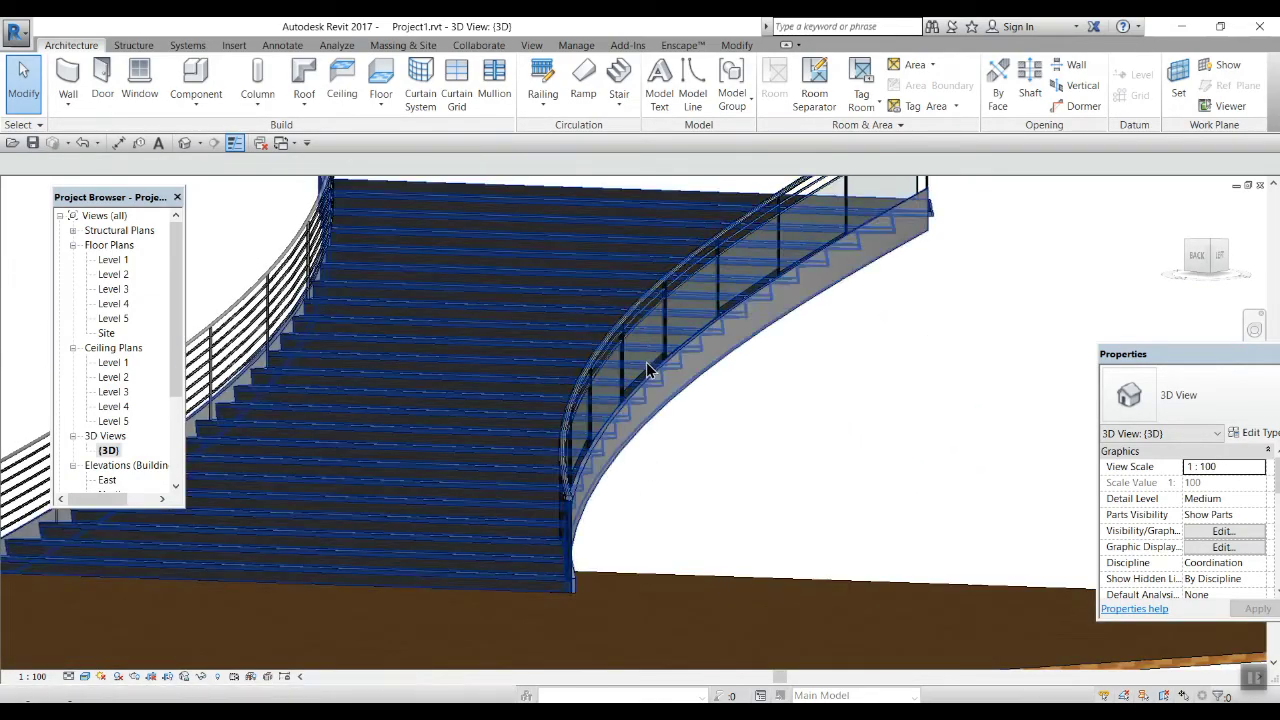
scroll(773, 469, down, 2)
middle_drag(786, 473, 801, 428)
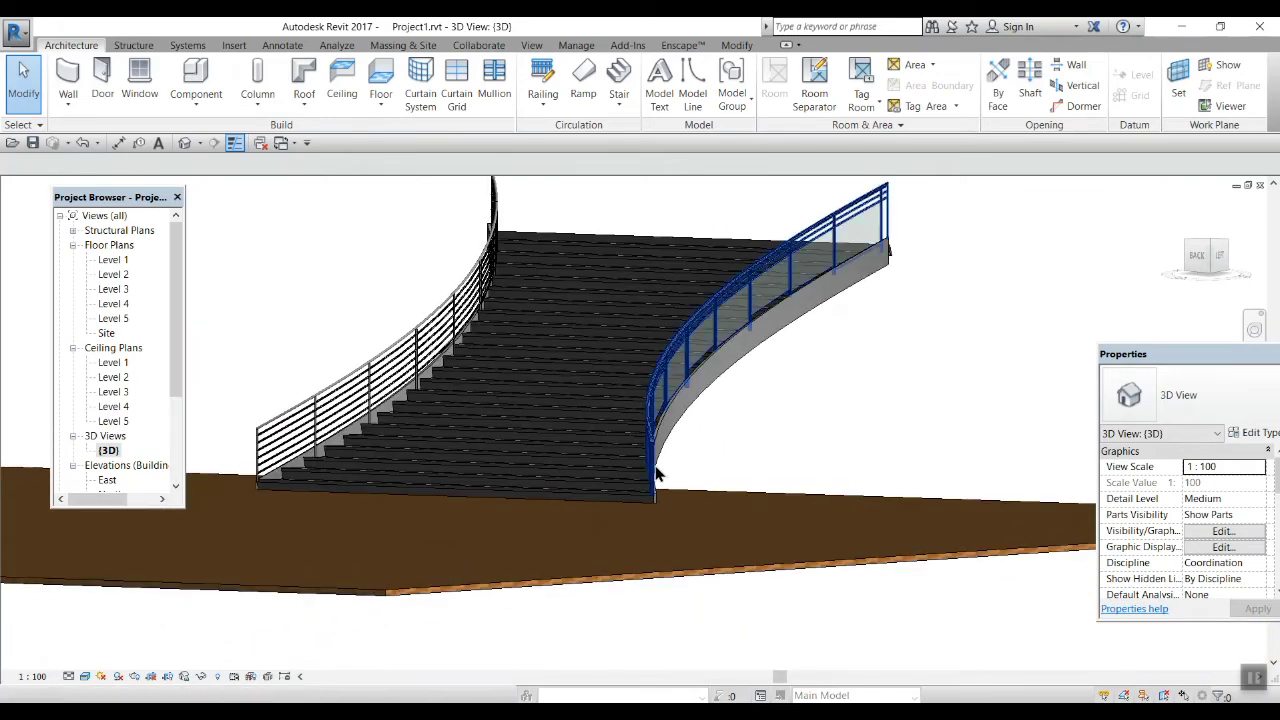
shift+middle_drag(943, 436, 940, 462)
scroll(660, 535, down, 1)
middle_drag(657, 560, 808, 645)
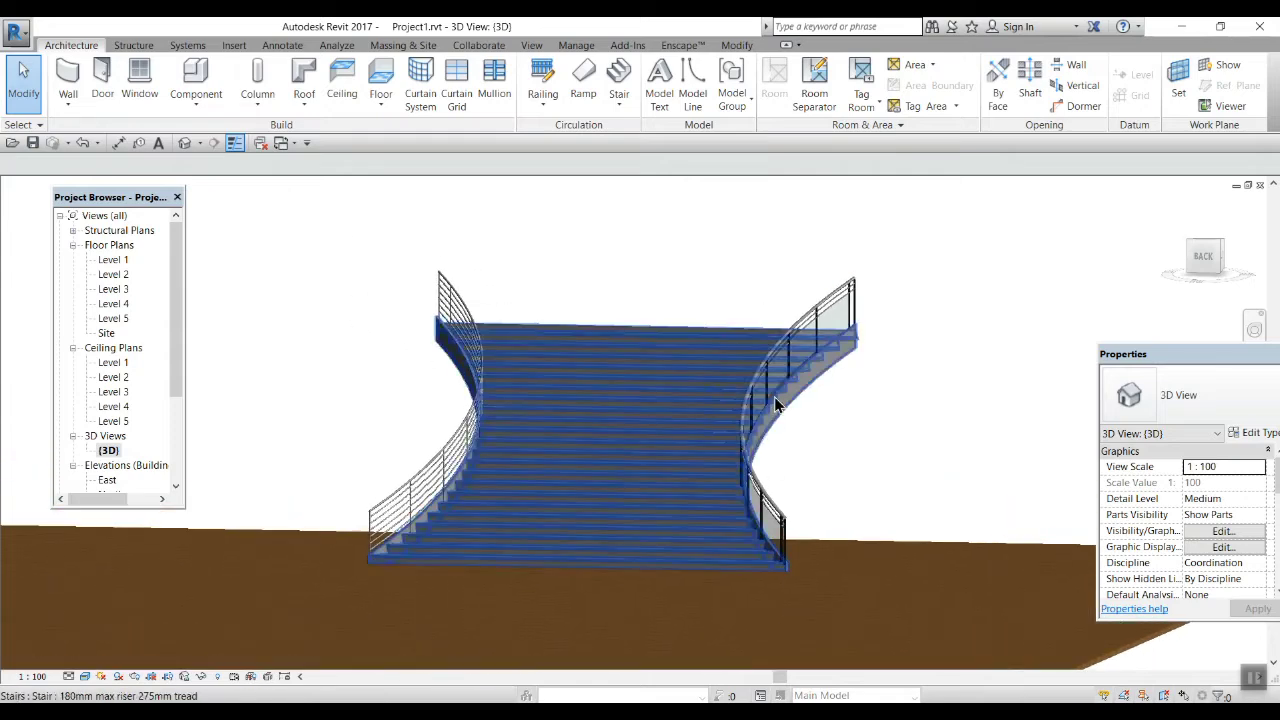
- Change the curved stair's left 900mm Pipe railing to the Glass Panel - Bottom Fill type
click(455, 452)
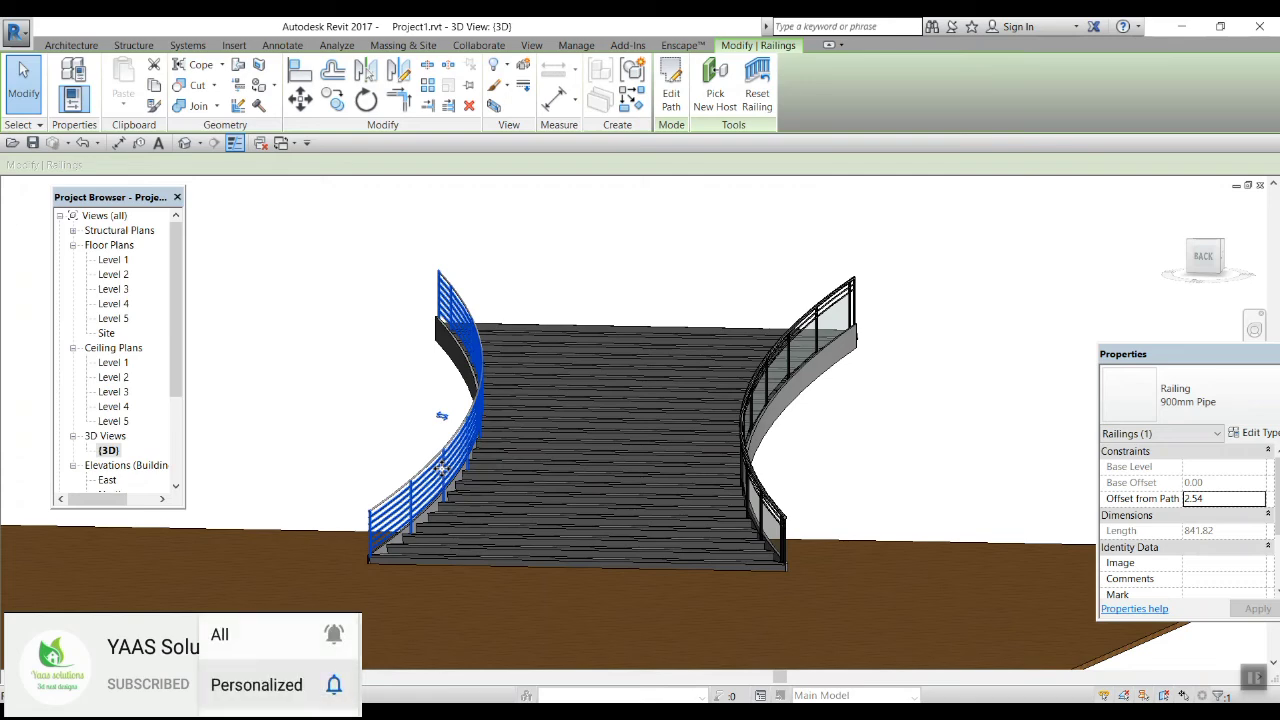
click(1258, 433)
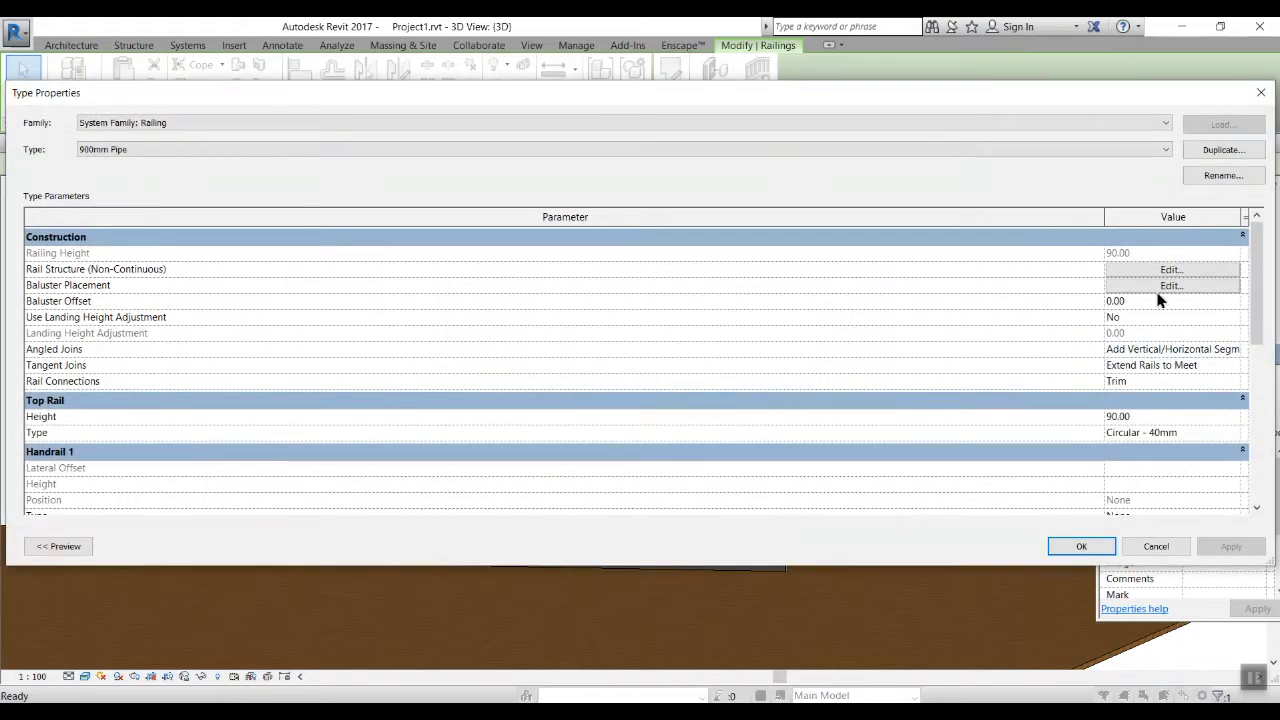
click(1166, 150)
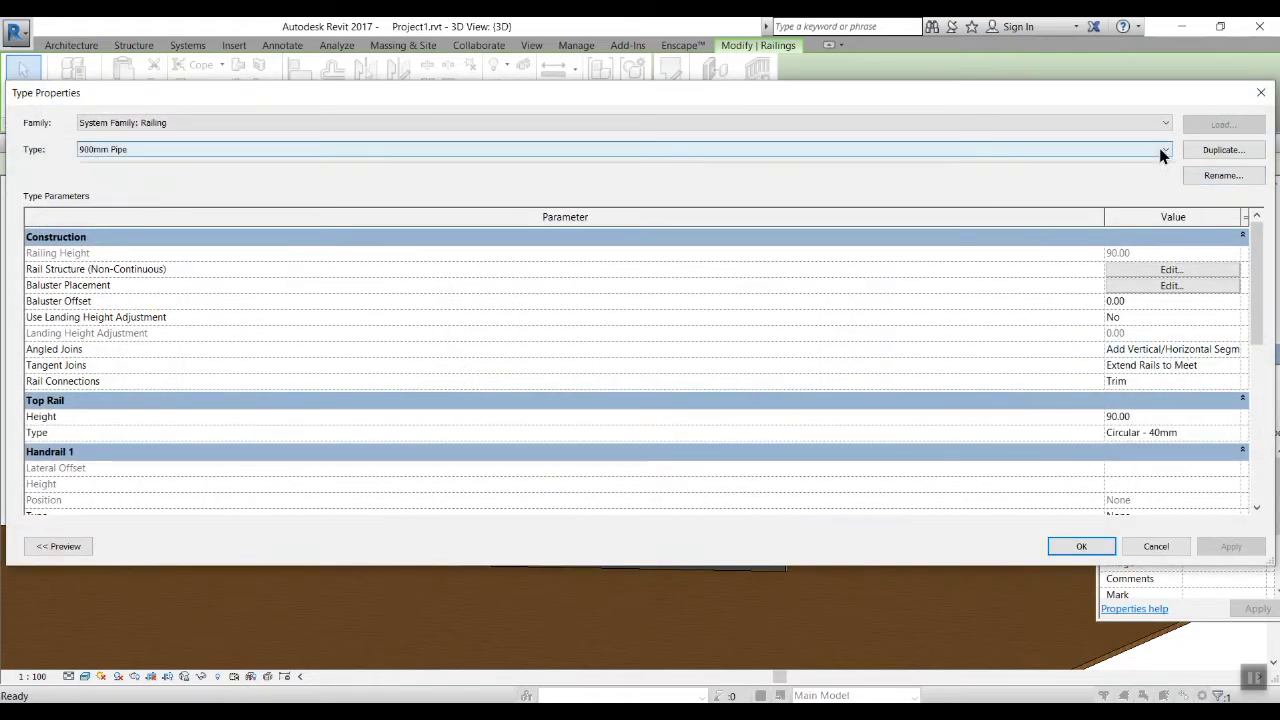
click(306, 190)
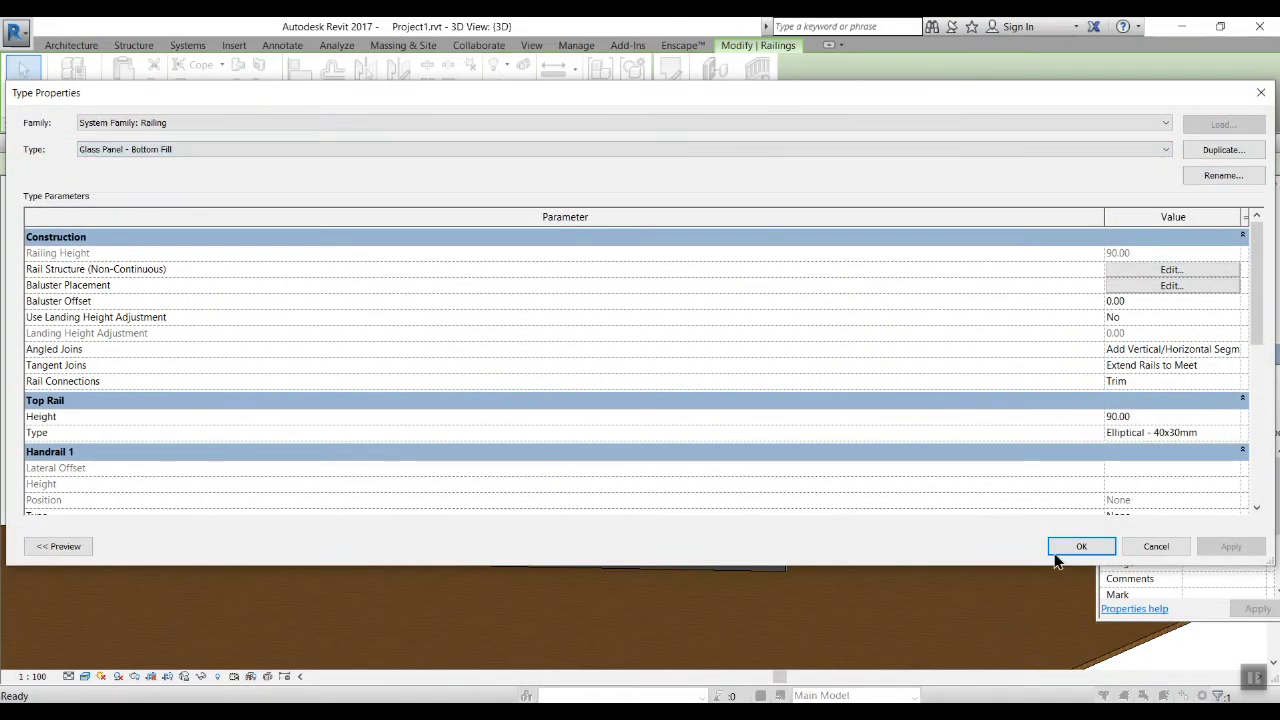
click(1080, 548)
click(905, 441)
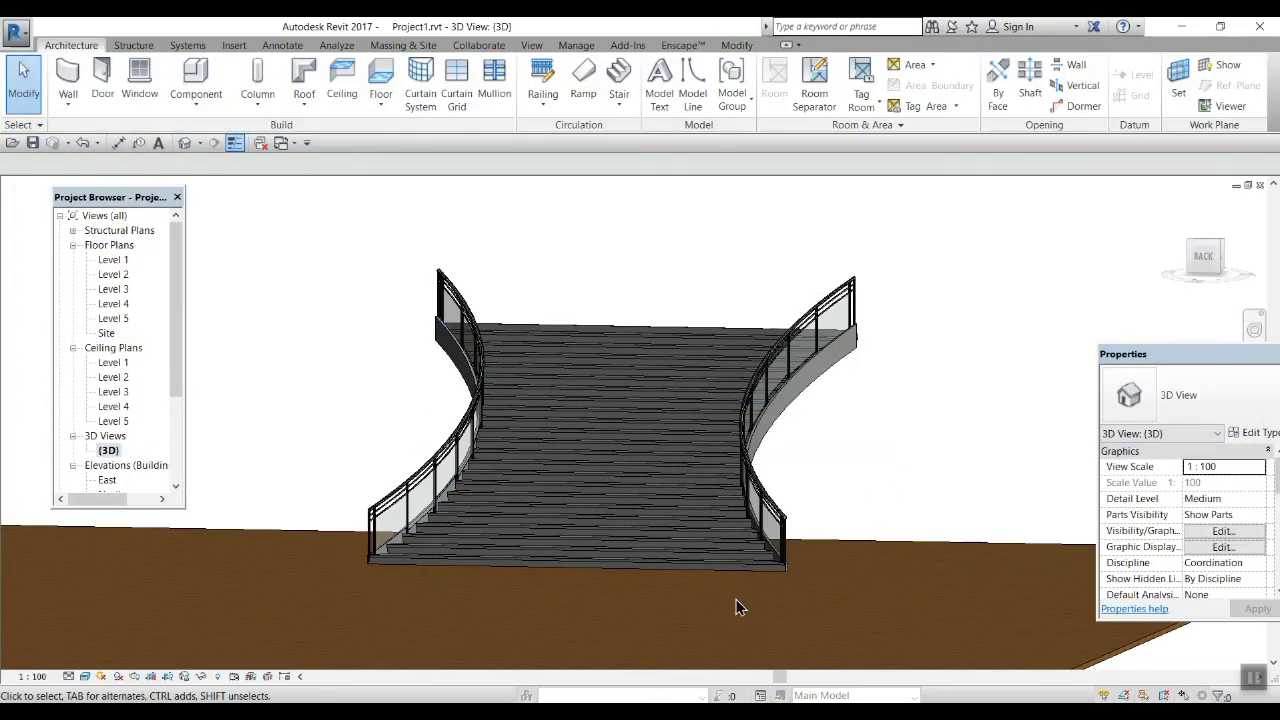
- Examine the curved stair with both glass railings and the component-based stairs beside it from different sides in 3D
scroll(736, 600, down, 2)
scroll(703, 466, up, 2)
shift+middle_drag(891, 636, 1000, 643)
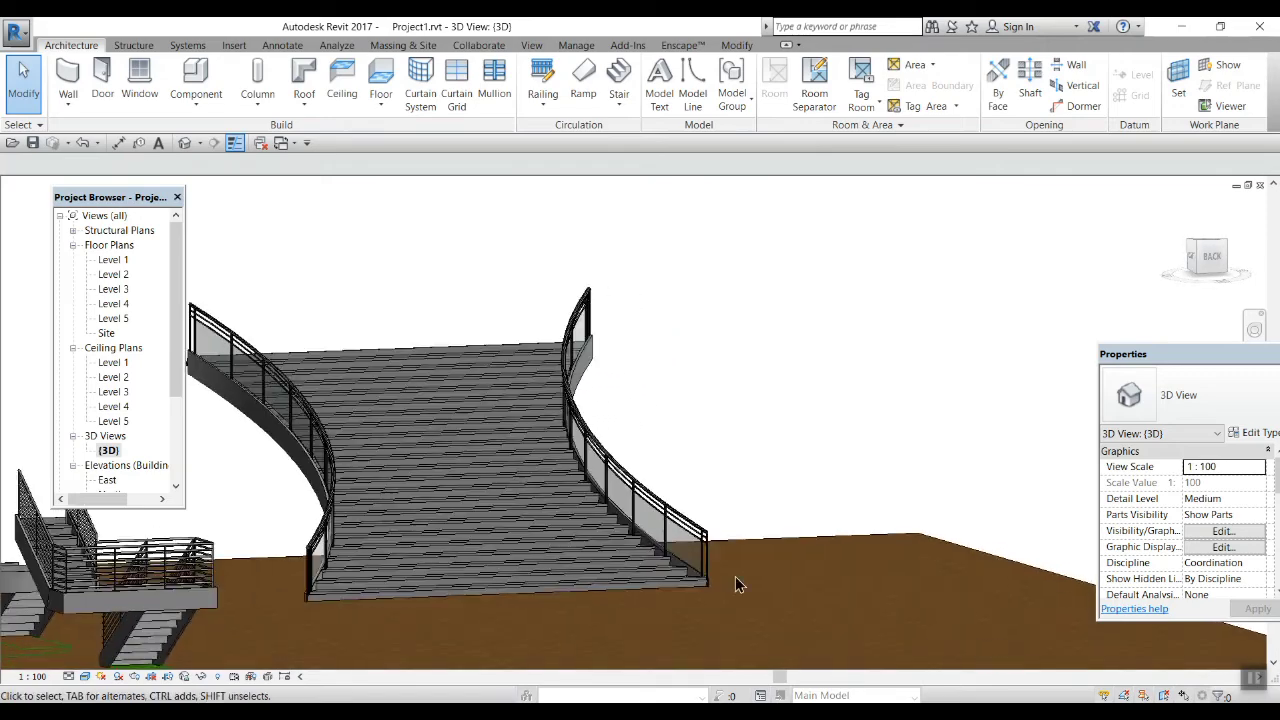
scroll(686, 580, down, 2)
middle_drag(686, 580, 872, 563)
scroll(499, 535, up, 2)
shift+middle_drag(499, 535, 521, 607)
scroll(519, 602, down, 1)
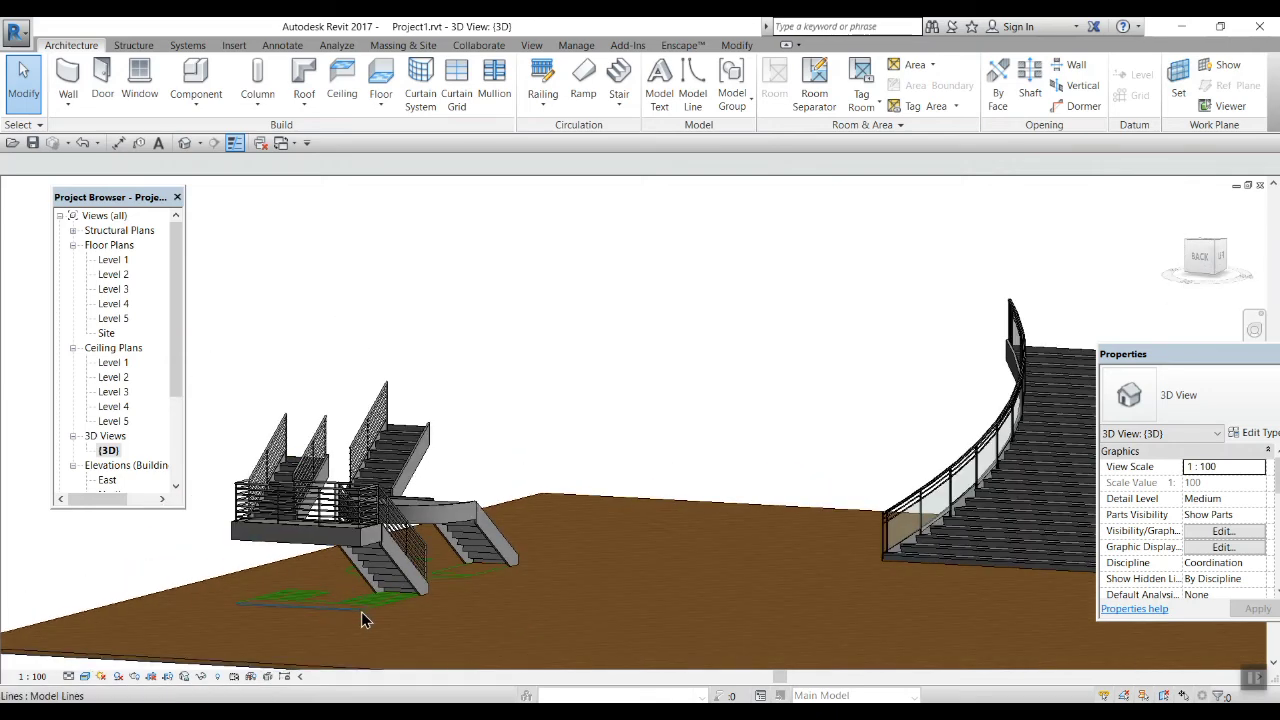
scroll(503, 553, down, 2)
scroll(507, 553, down, 1)
middle_drag(580, 588, 508, 574)
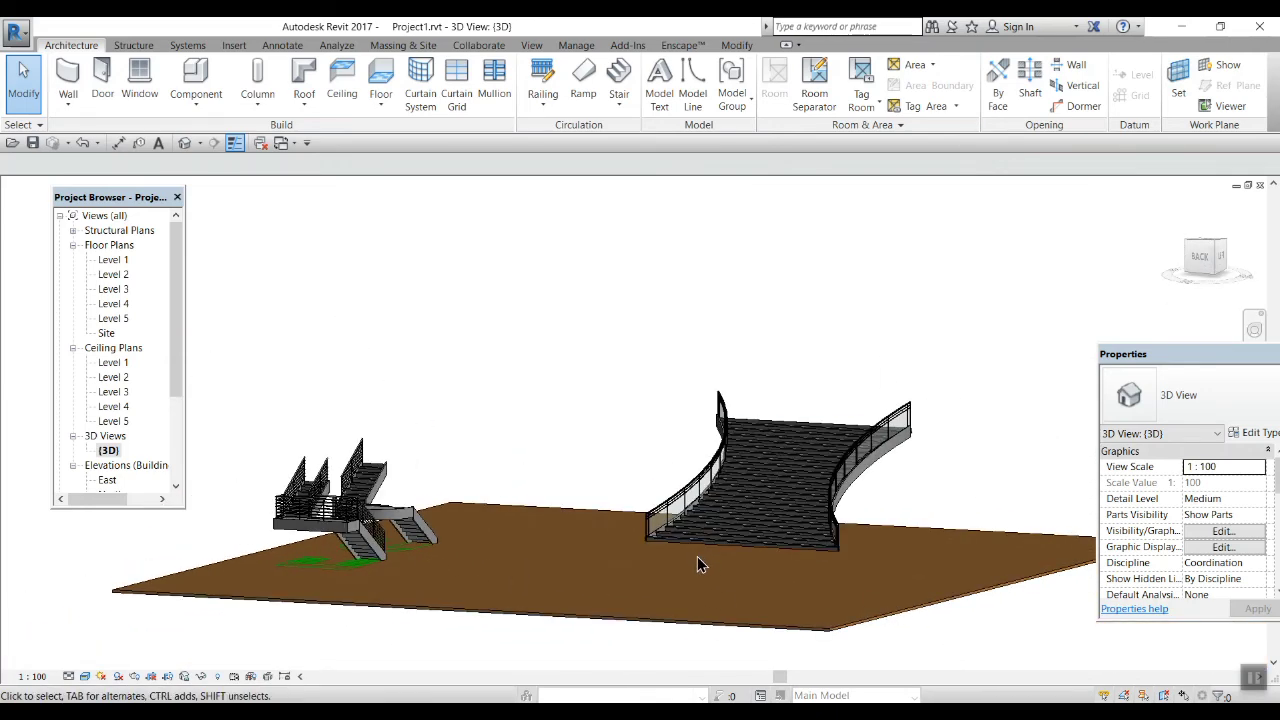